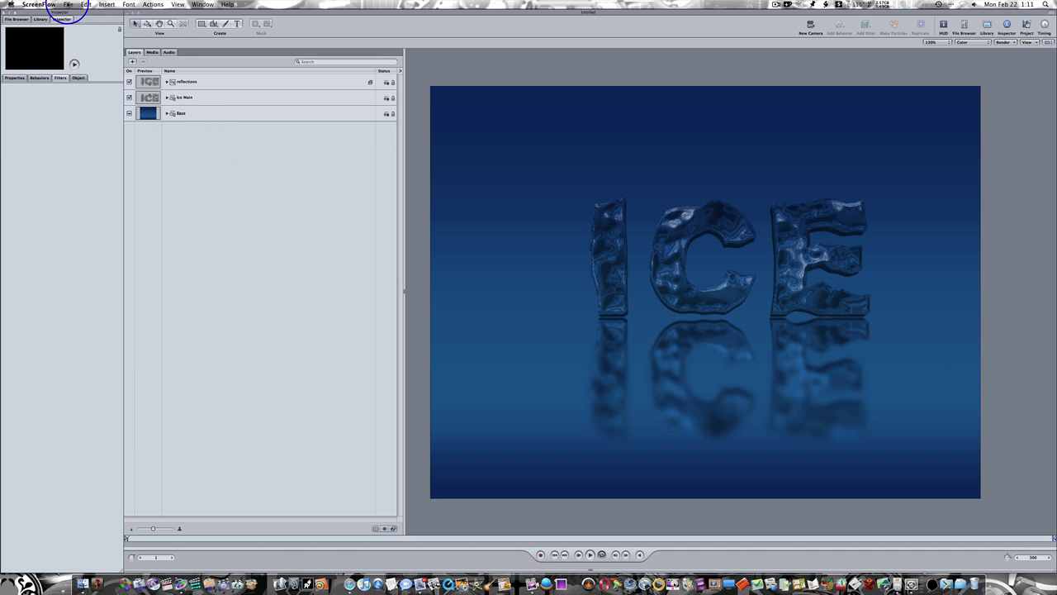
Step: Switch to Motion and create a new blank project from the Presentation - Large preset
click(68, 4)
click(71, 7)
click(207, 177)
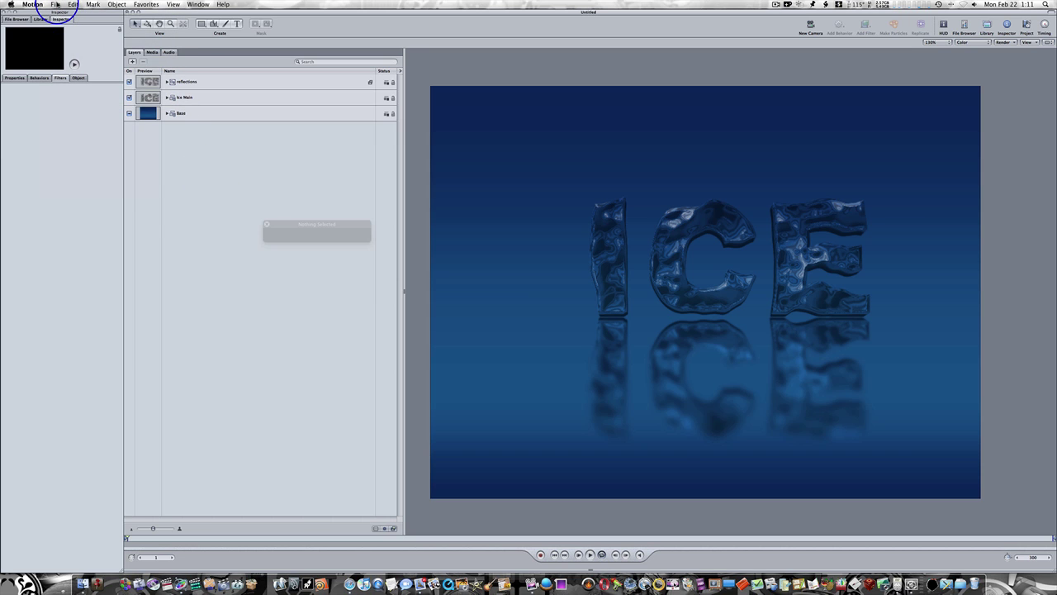
click(55, 4)
click(71, 21)
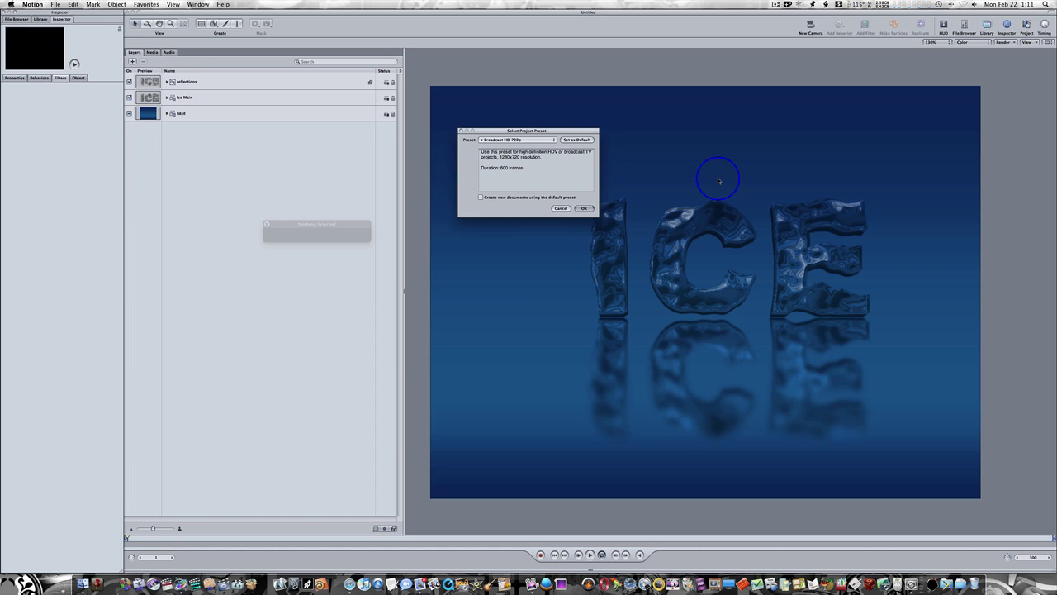
click(550, 140)
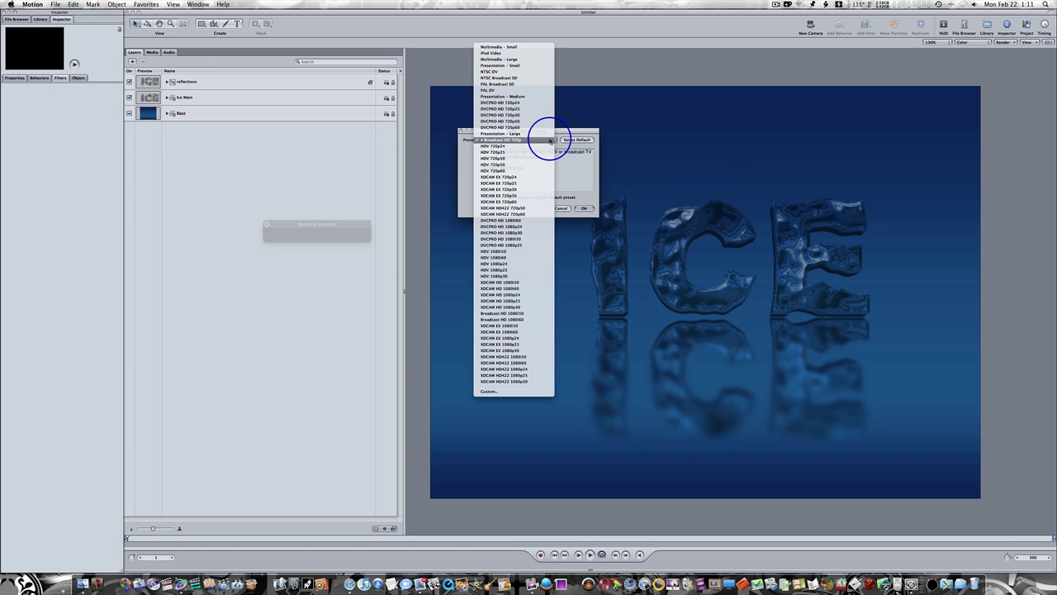
click(528, 133)
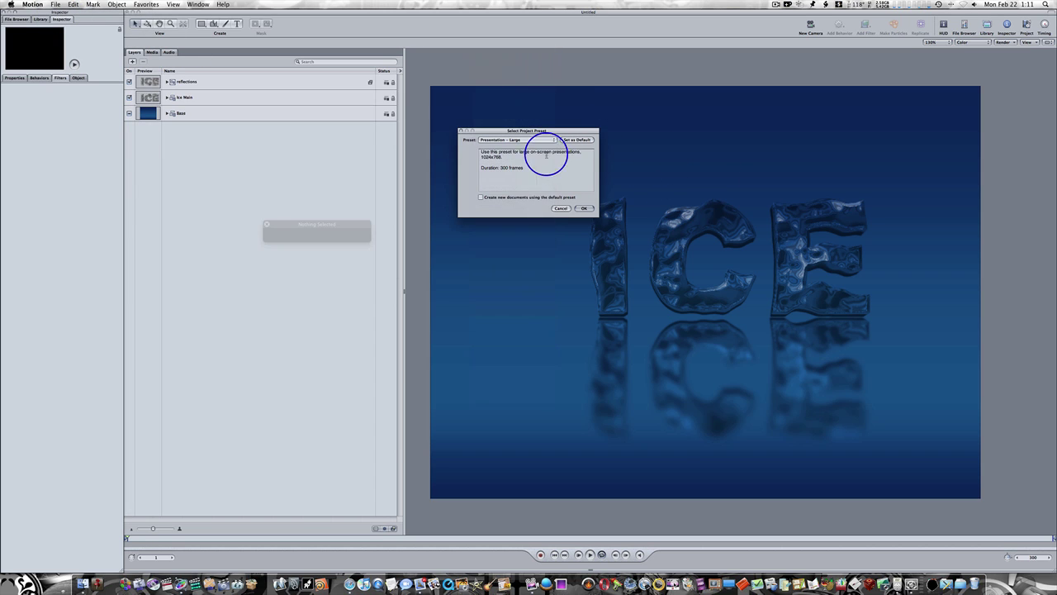
click(584, 208)
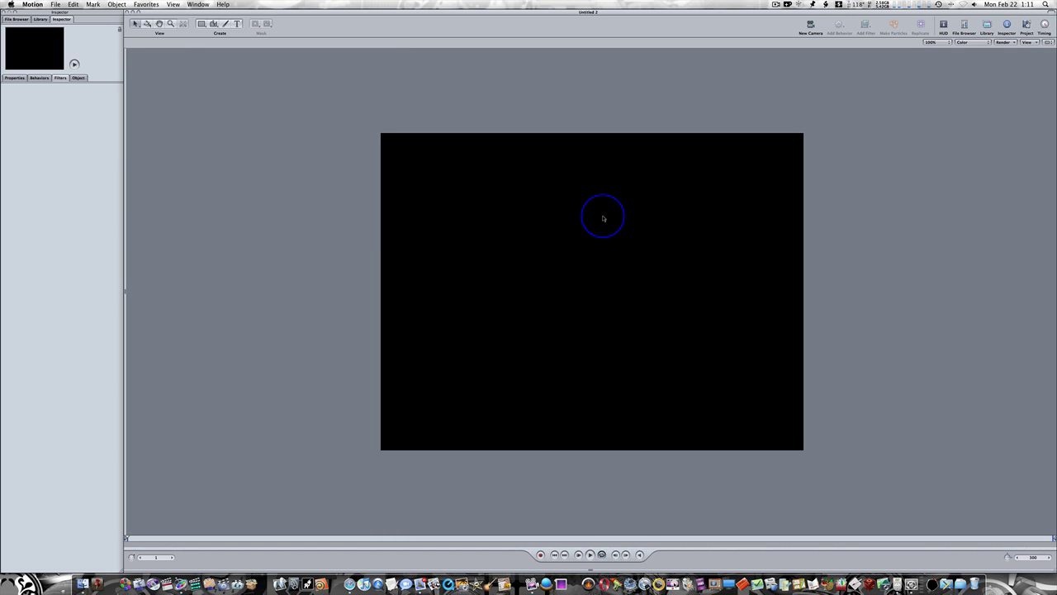
Step: Show the Layers list and rename the empty Group layer to 'Base'
click(1026, 26)
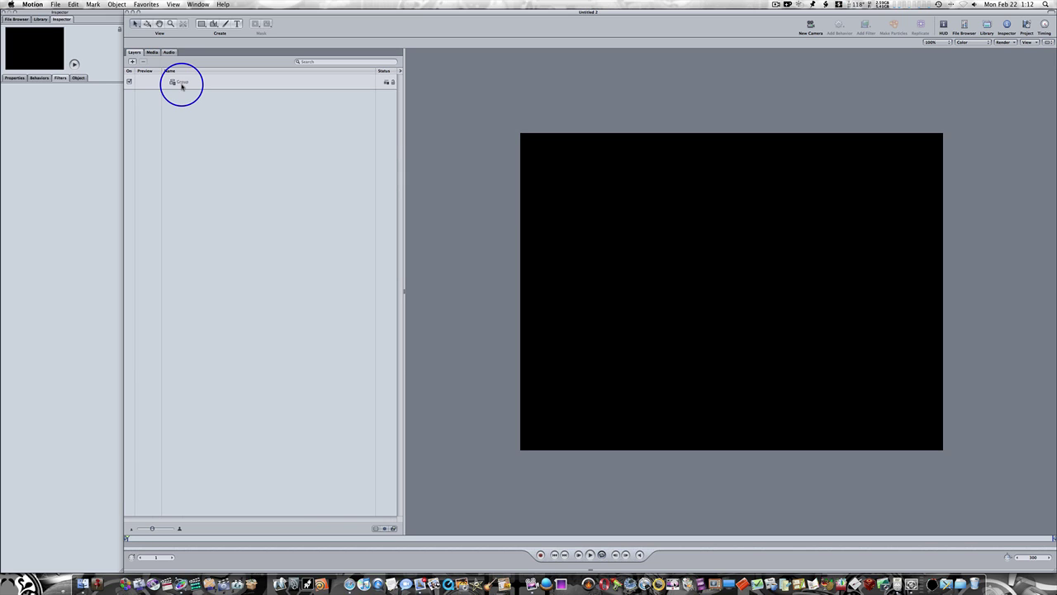
click(182, 83)
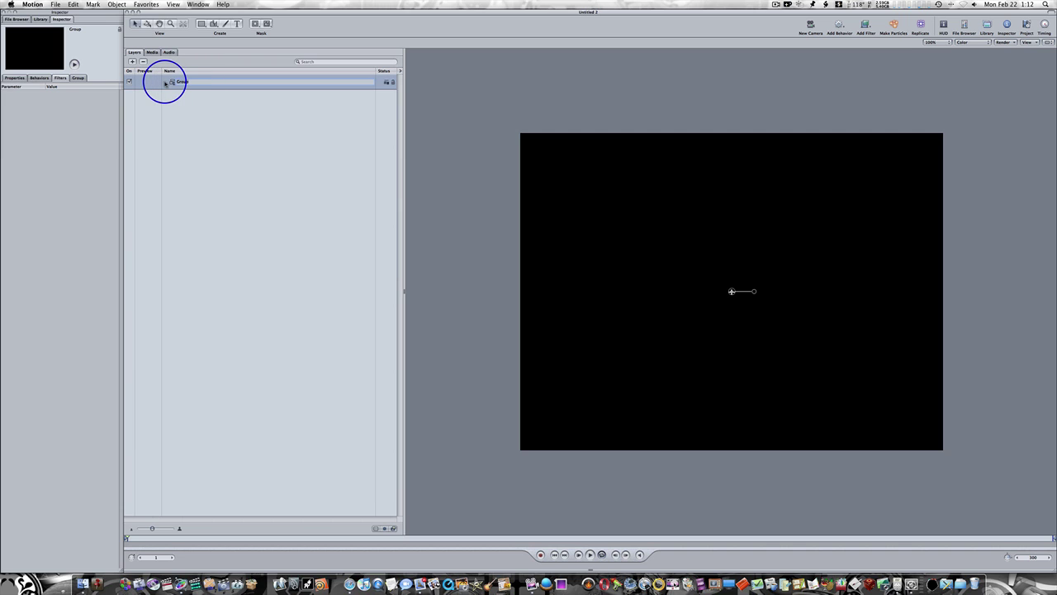
text(Base)
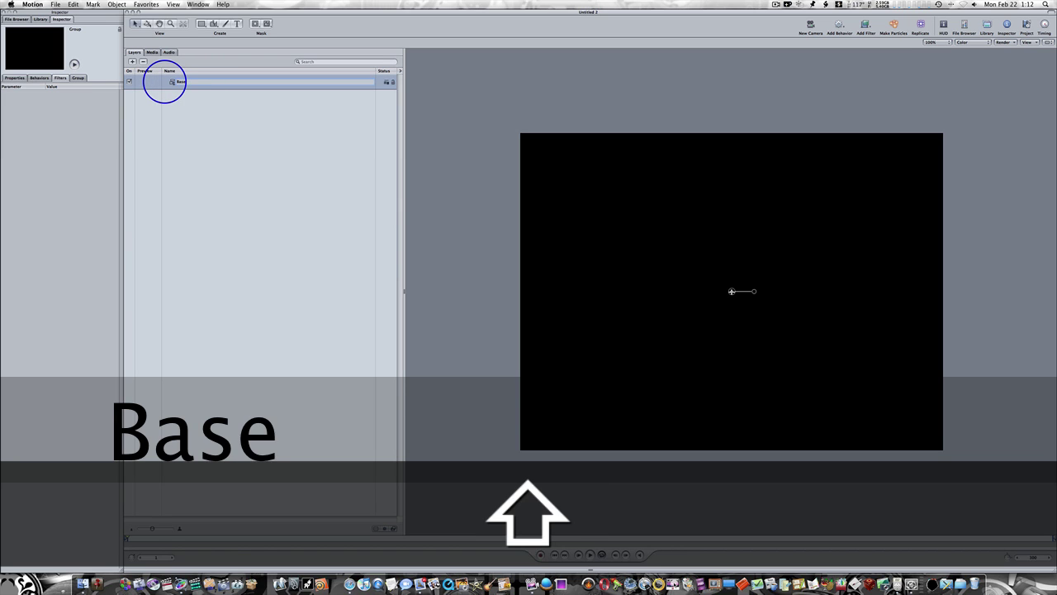
key(Return)
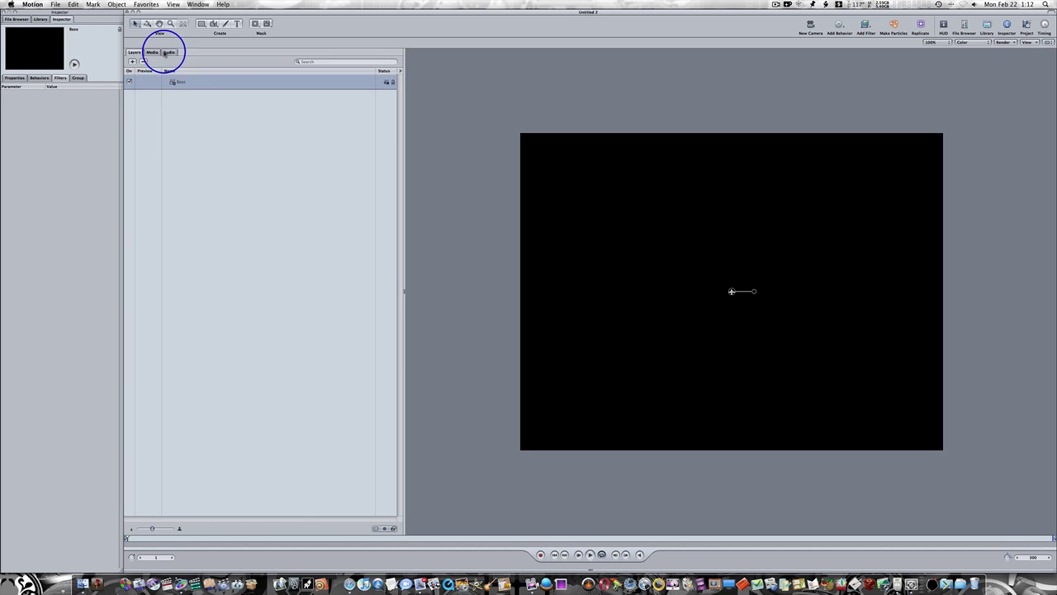
Step: Apply the Clouds generator from Library > Generators > All into the Base group
click(40, 21)
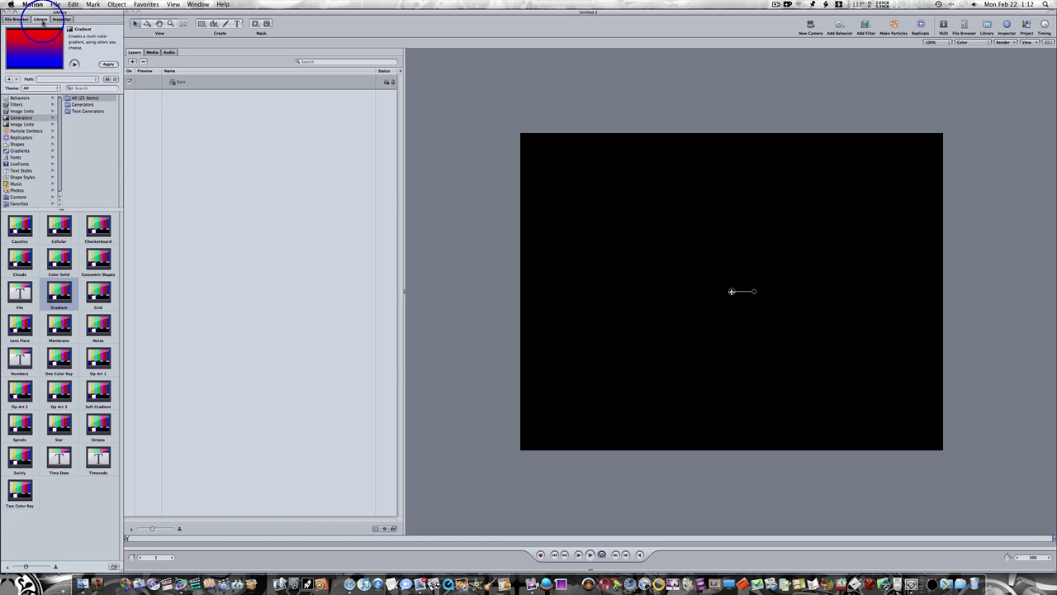
click(17, 117)
click(15, 118)
click(71, 99)
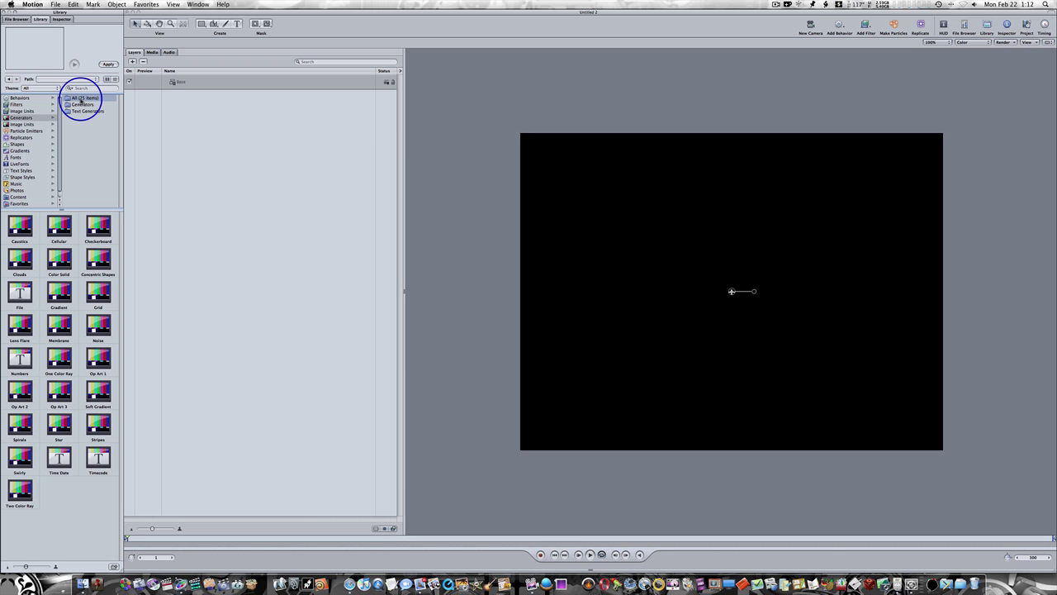
click(20, 257)
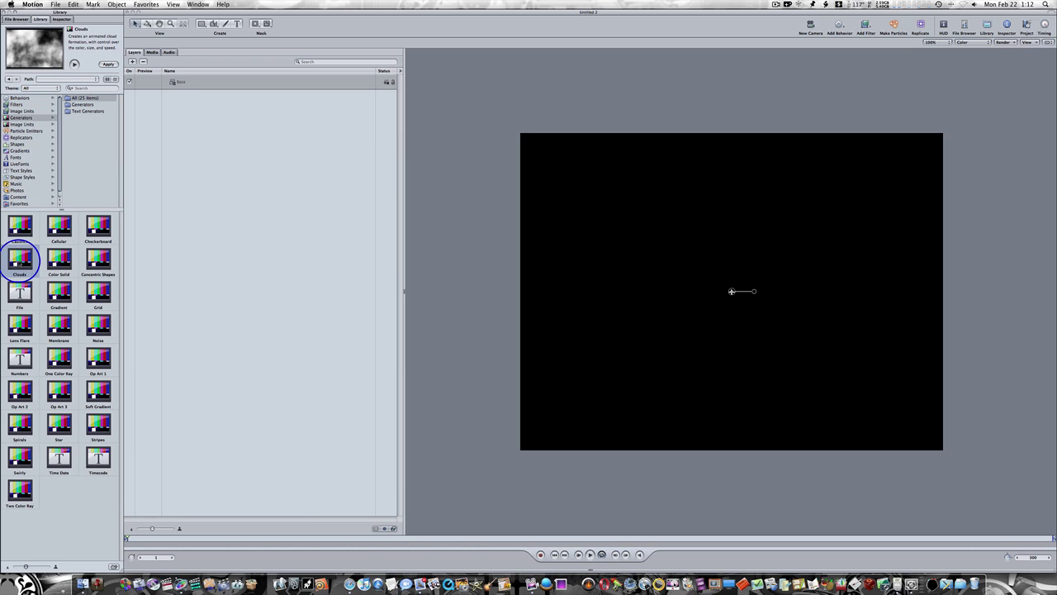
click(172, 84)
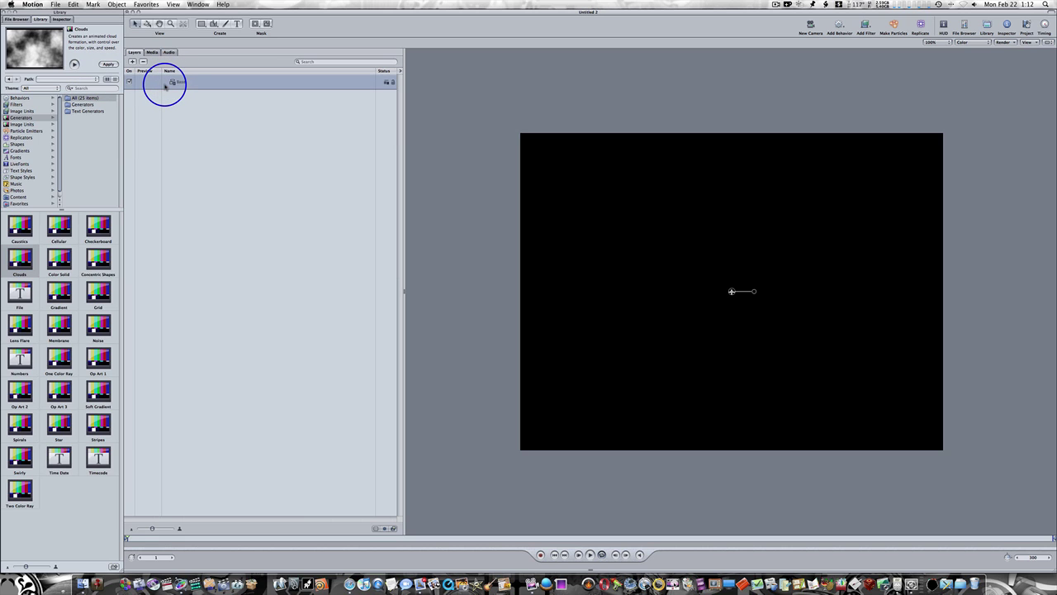
click(108, 64)
click(186, 98)
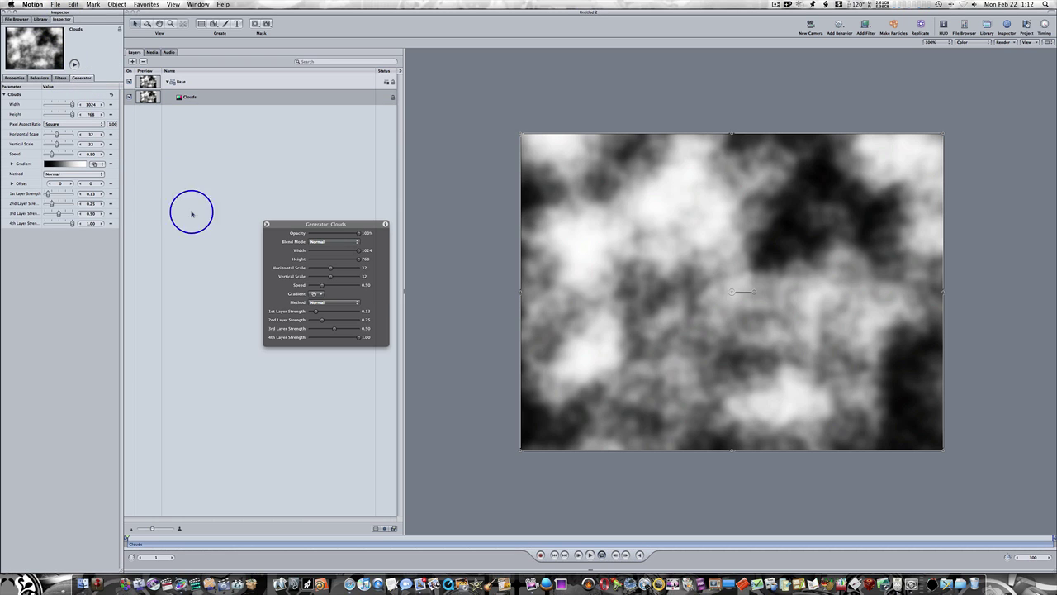
Step: Set the Clouds Horizontal Scale to 20 and reposition the clouds settings panel
drag(299, 227, 230, 174)
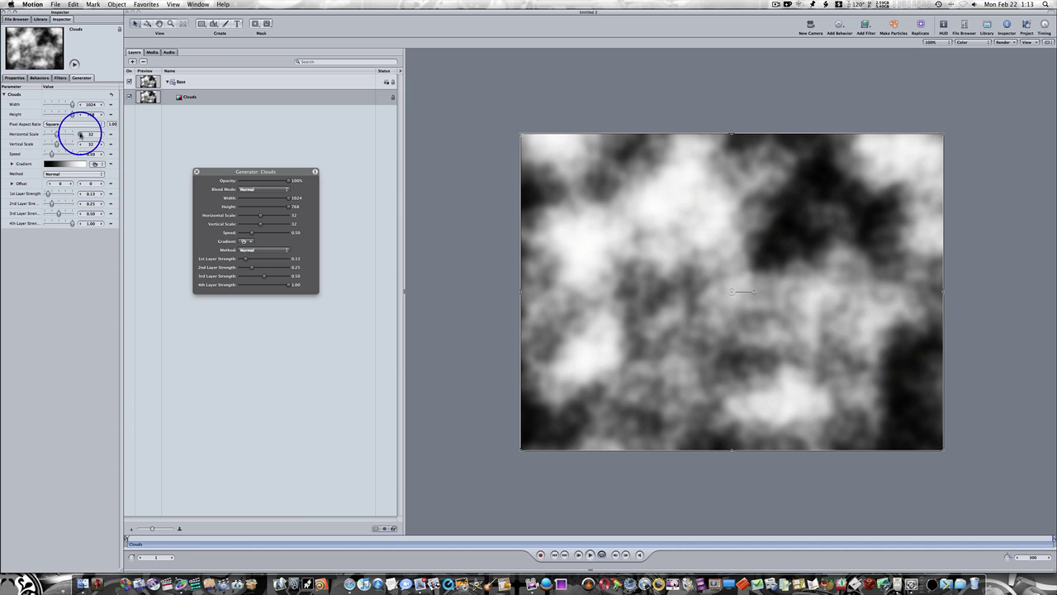
click(91, 134)
text(20)
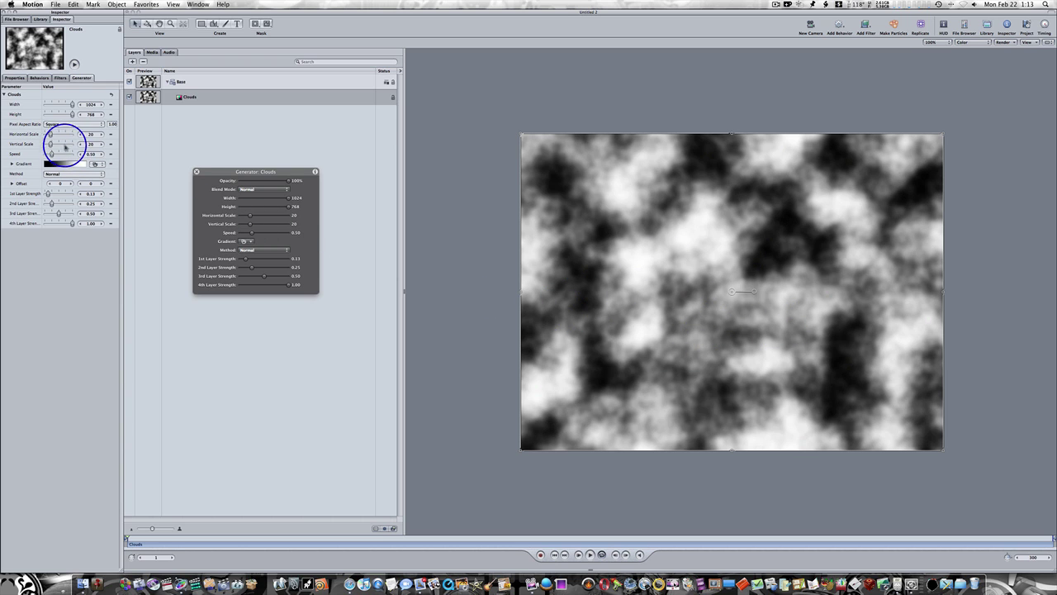
drag(56, 134, 54, 136)
key(super+z)
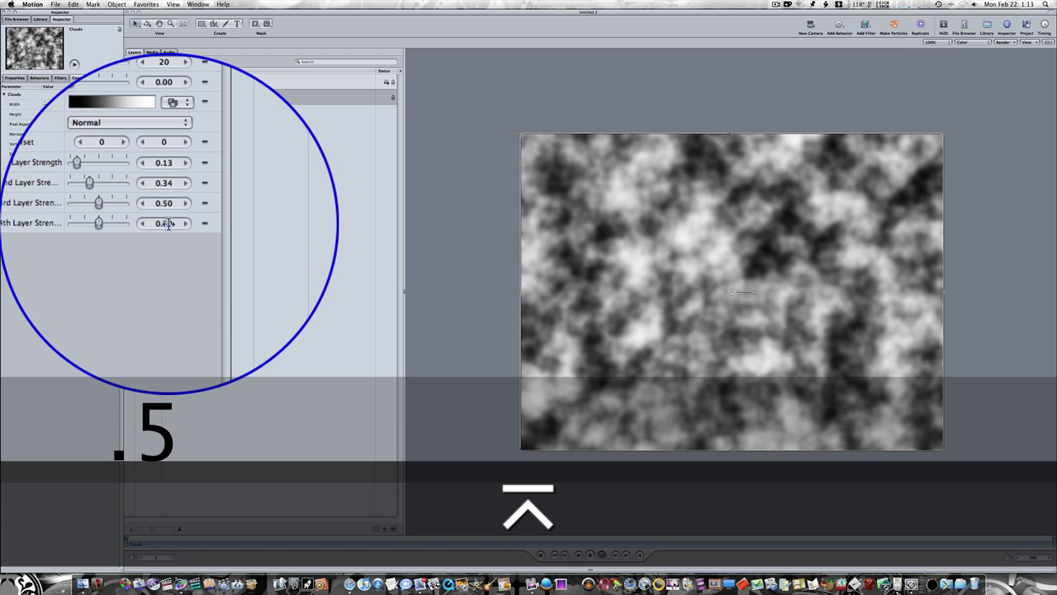
key(F7)
drag(227, 175, 213, 315)
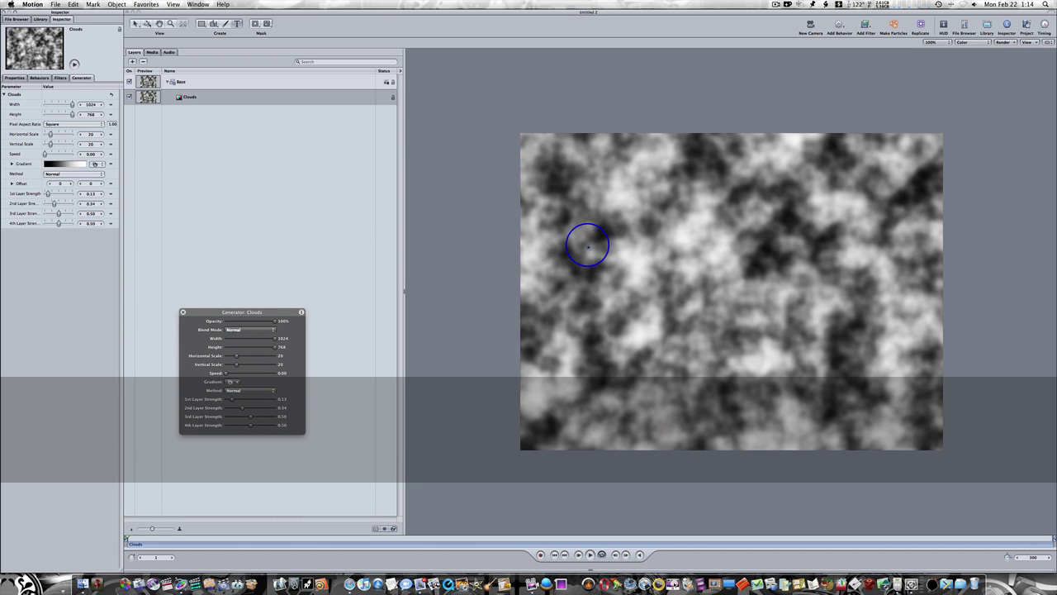
Step: Add centre-aligned 'ICE' text, enlarge it to about 288 pt, and centre it on the canvas
click(687, 283)
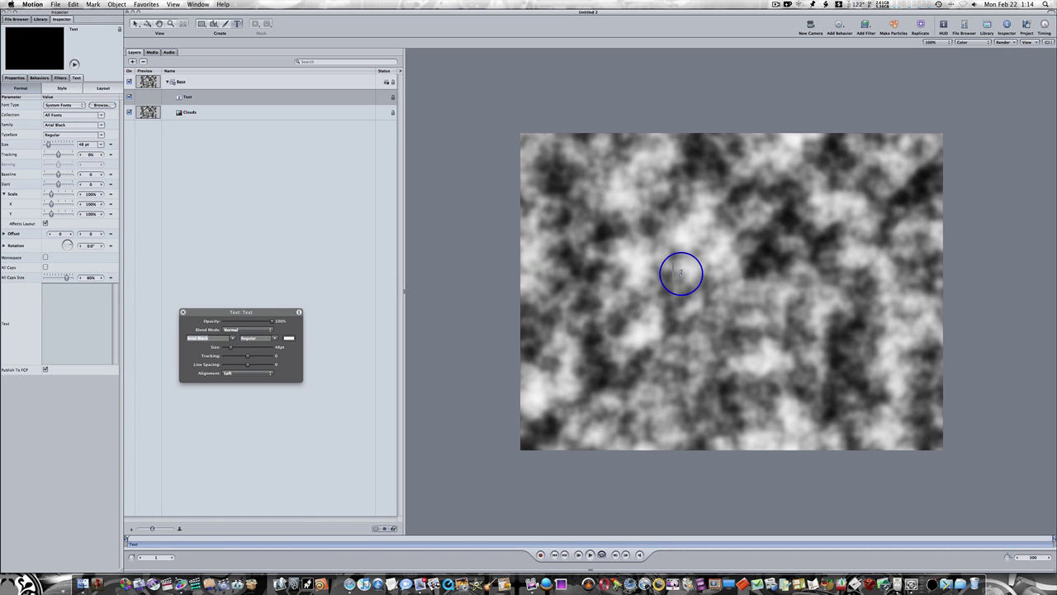
text(ICE)
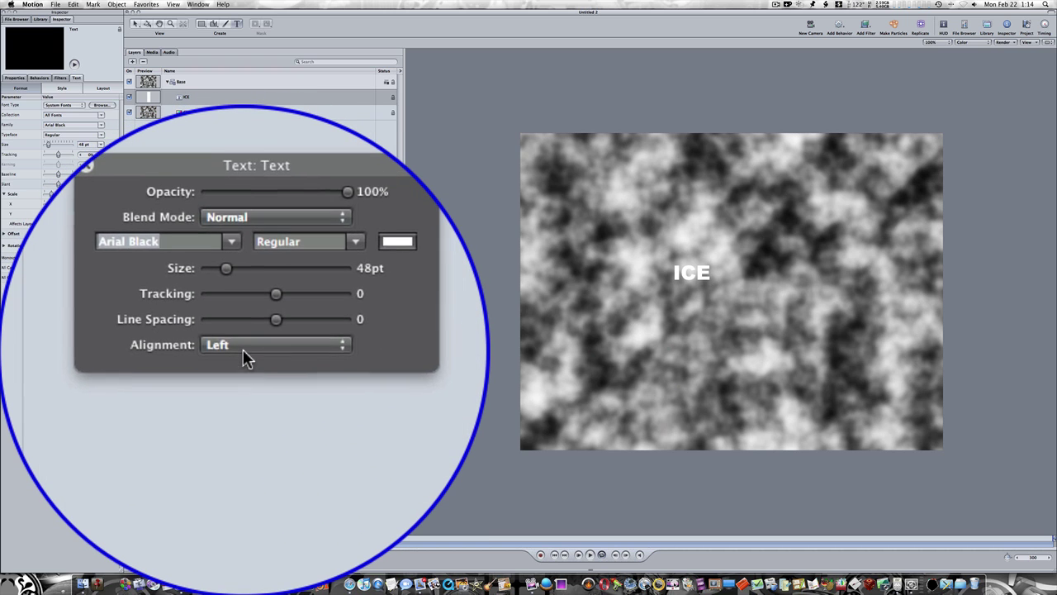
click(306, 443)
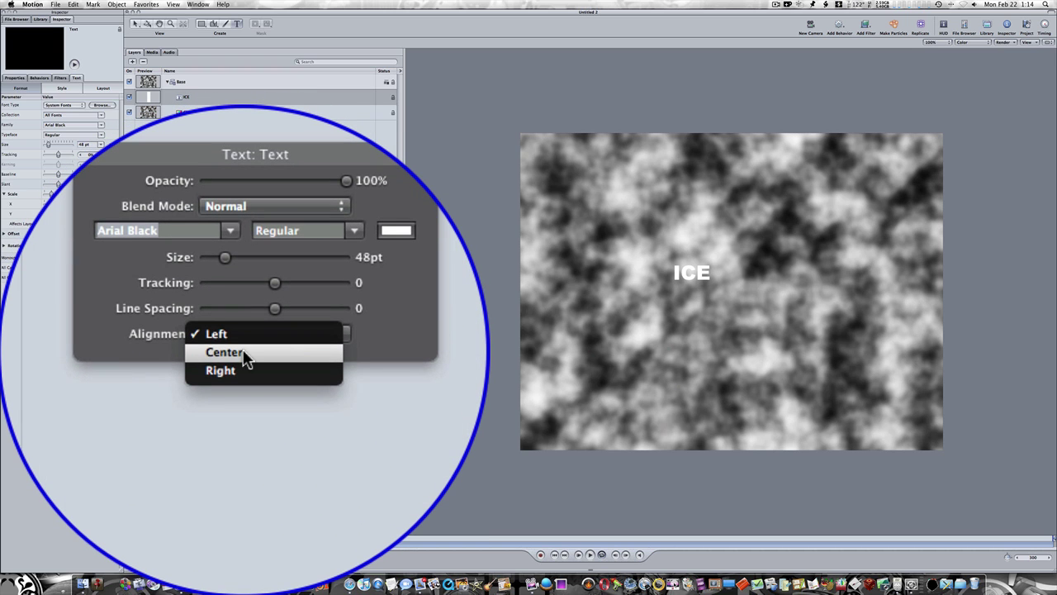
click(224, 352)
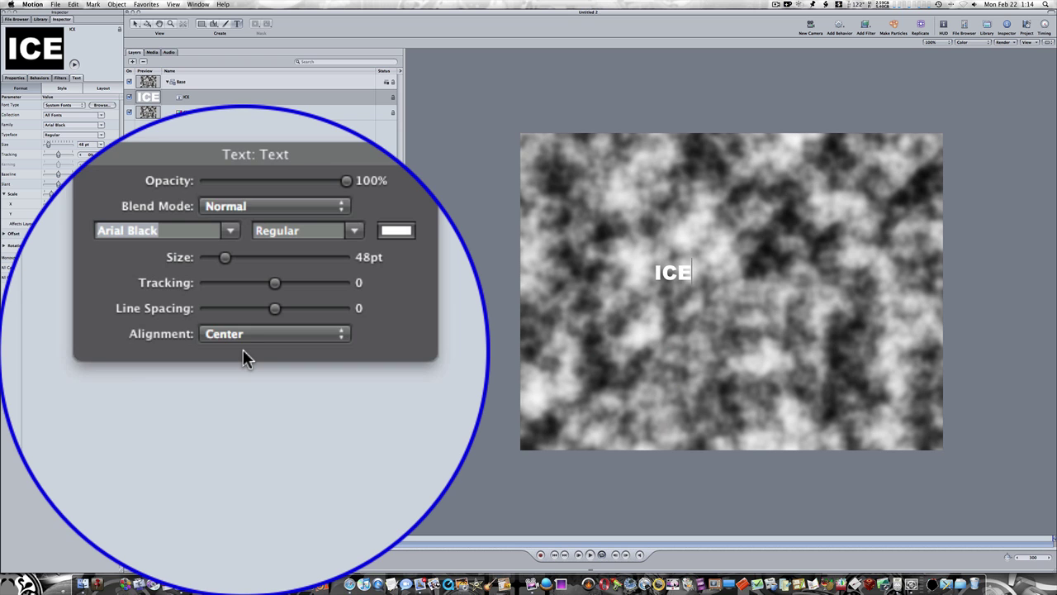
drag(237, 349, 311, 353)
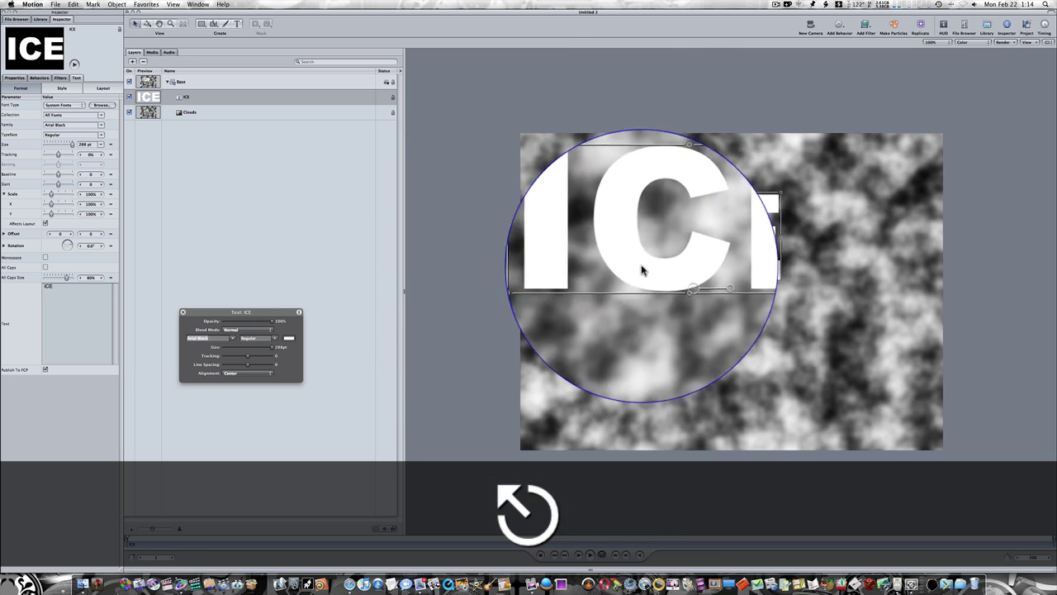
drag(641, 269, 707, 312)
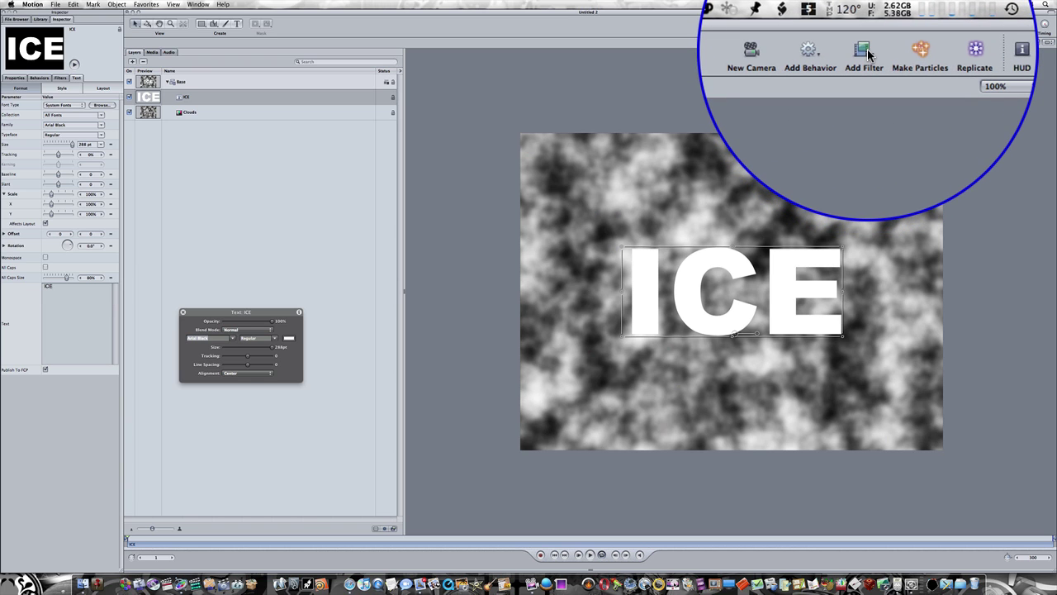
Step: Add a Bump Map filter to ICE with direction -30°, amount 0.21, mapped to Clouds
click(868, 54)
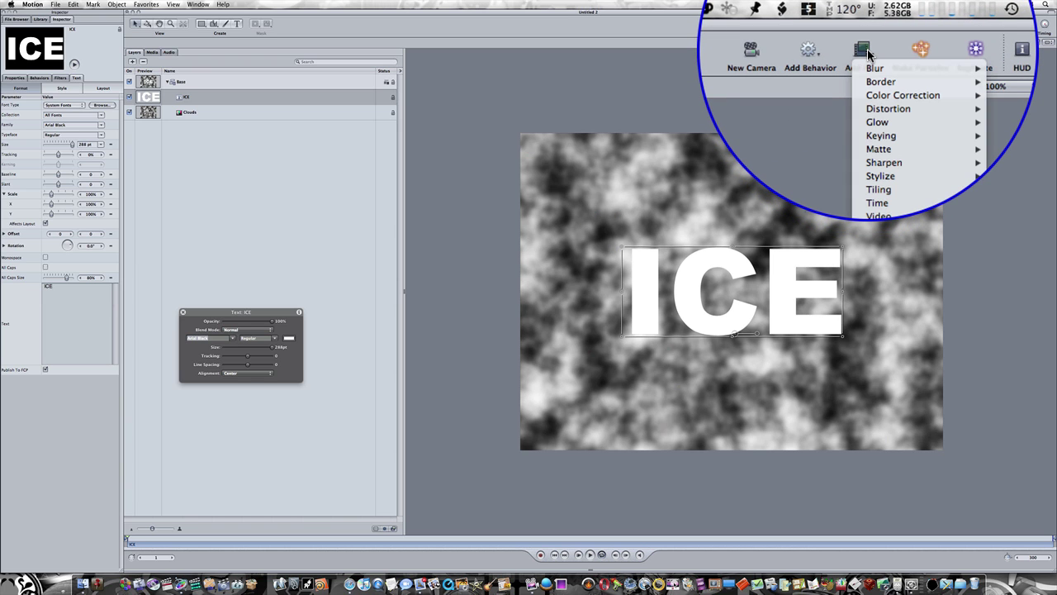
mouse_move(888, 108)
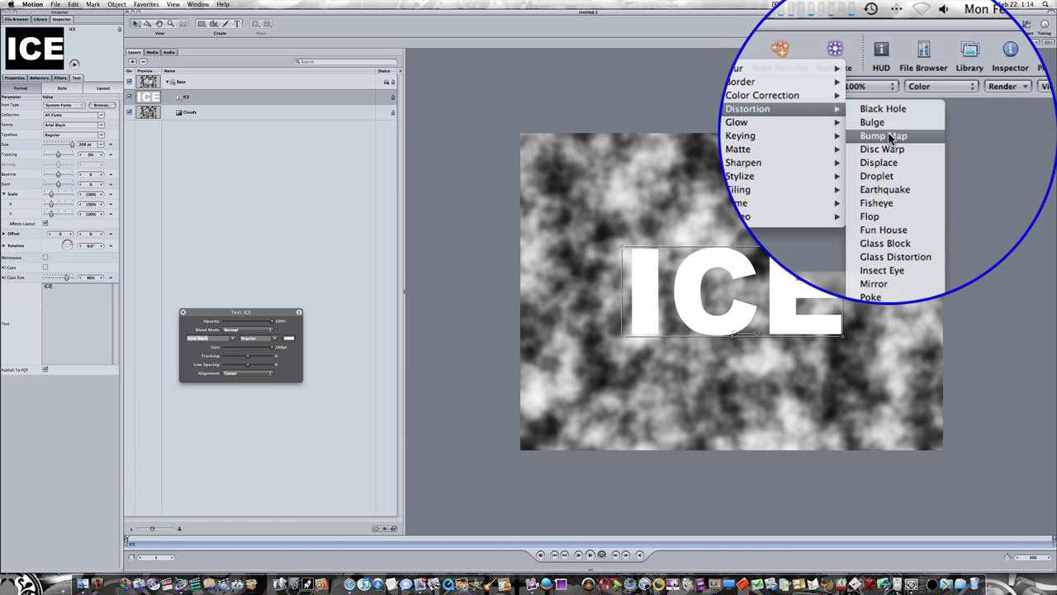
click(888, 137)
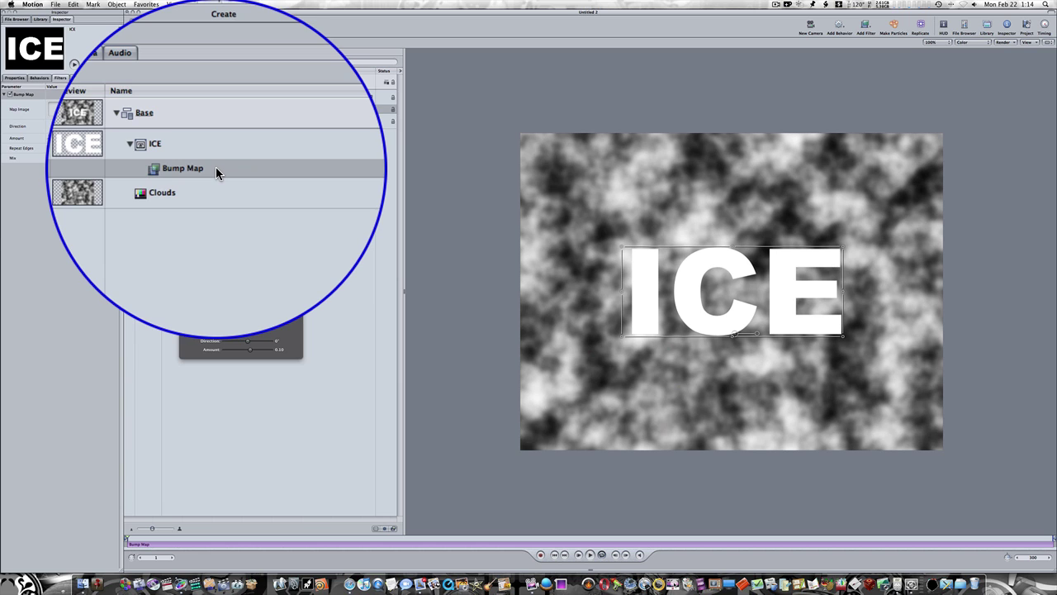
click(167, 169)
text(-30)
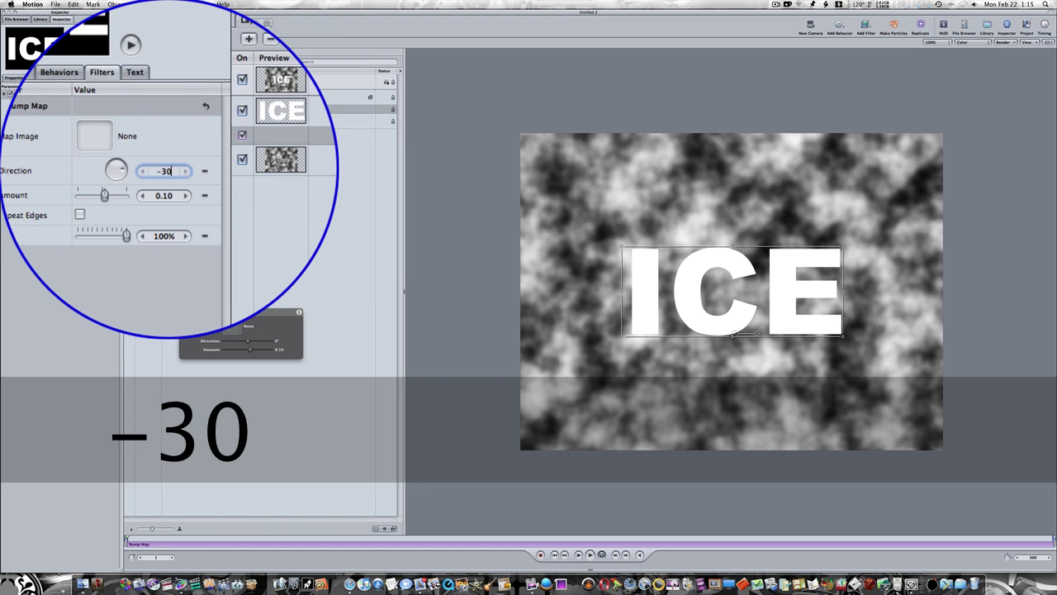
key(Return)
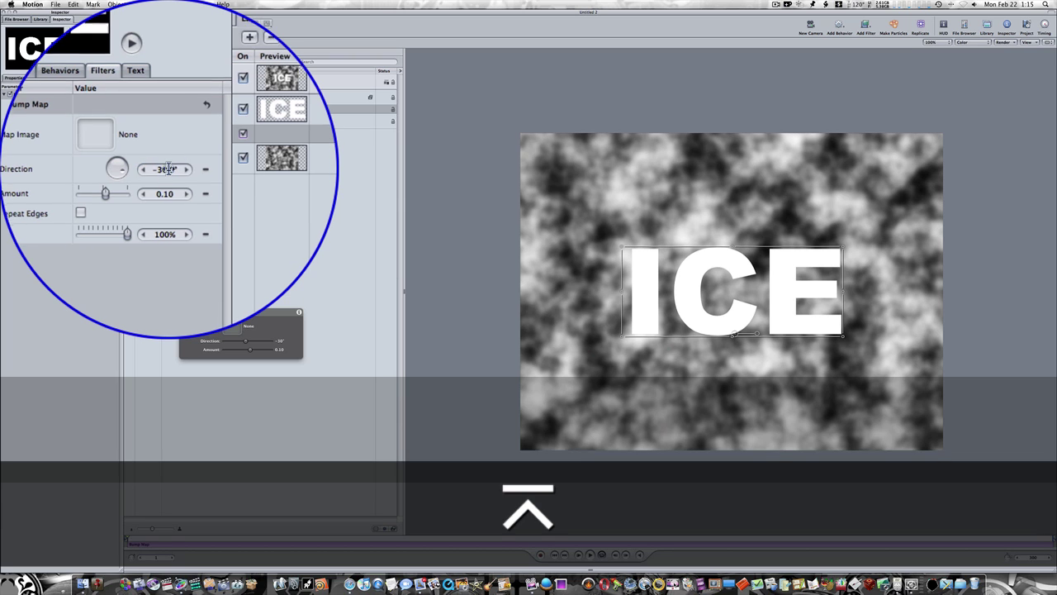
click(168, 169)
text(0.21)
key(Return)
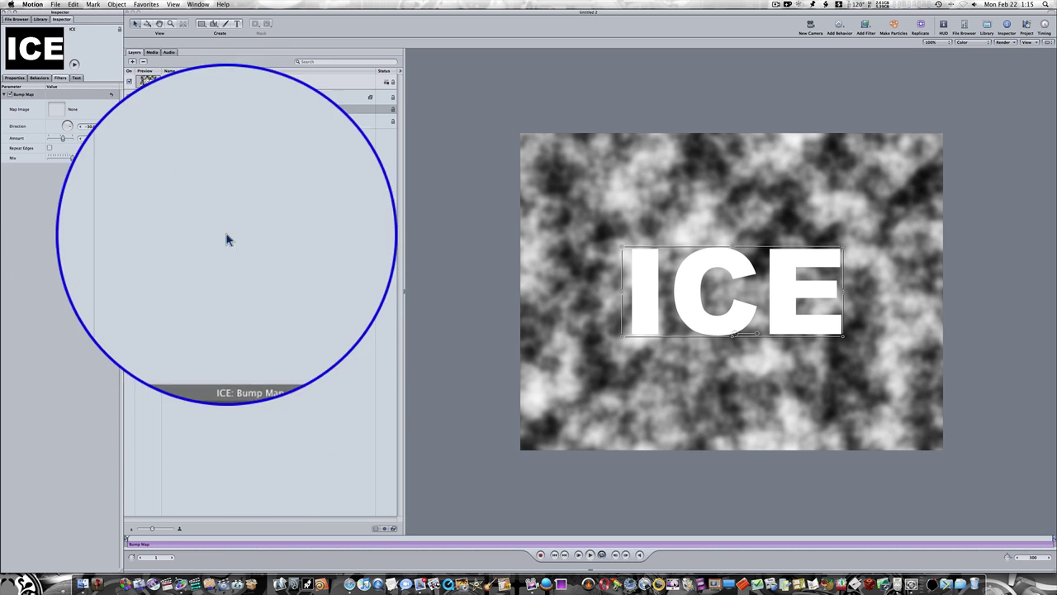
drag(148, 121, 233, 328)
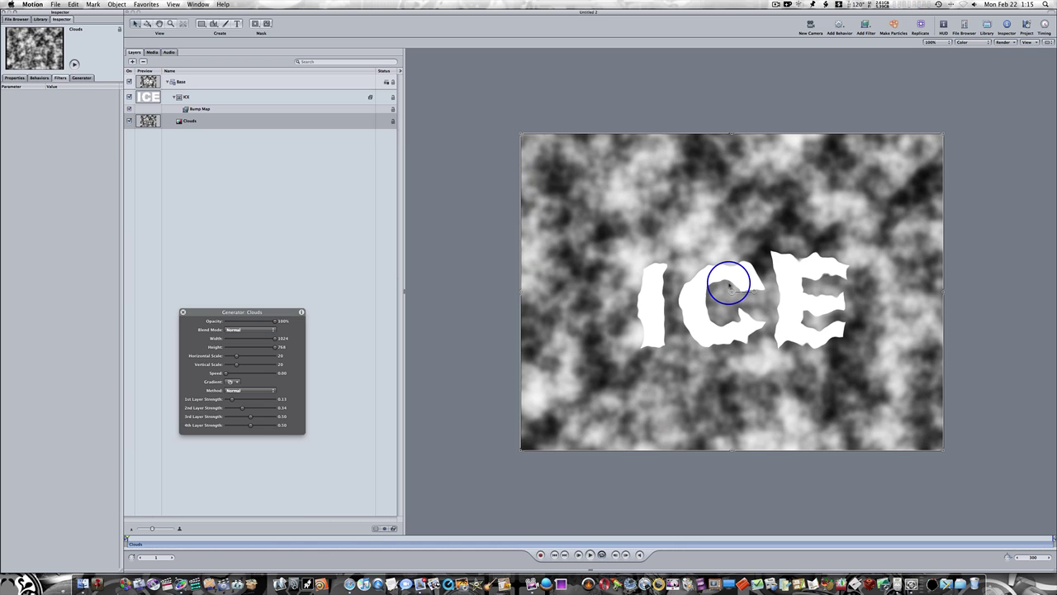
Step: Drag the Gradient generator from the Library into the top of the Base group
click(40, 19)
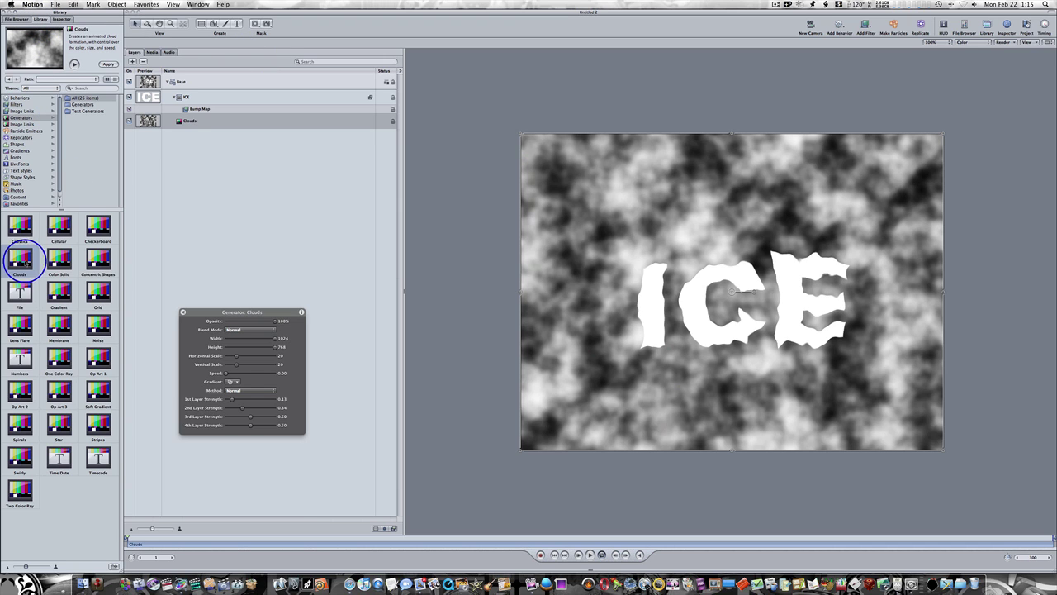
click(58, 291)
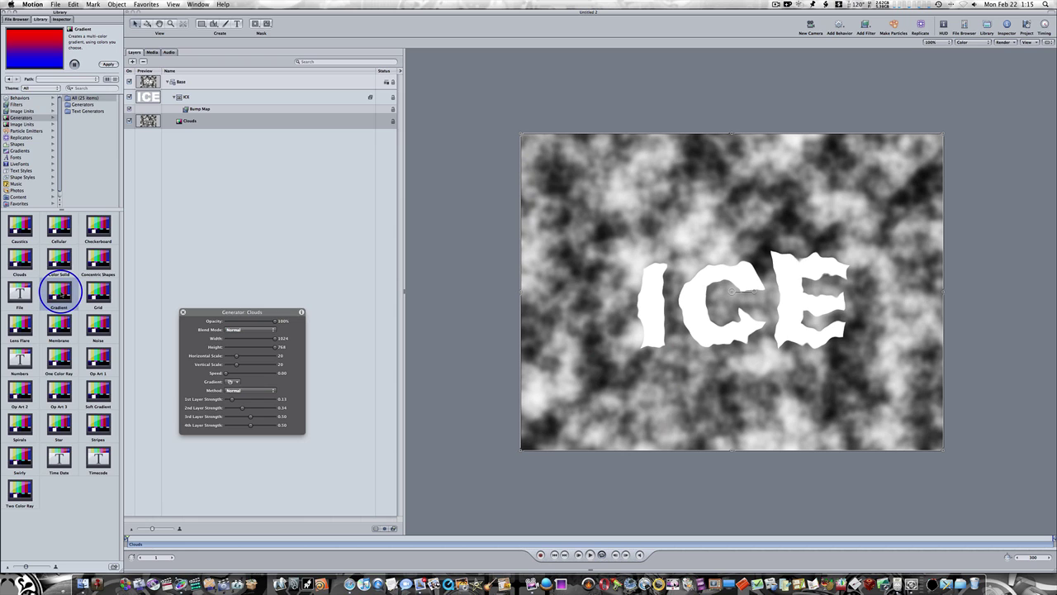
drag(58, 292, 178, 90)
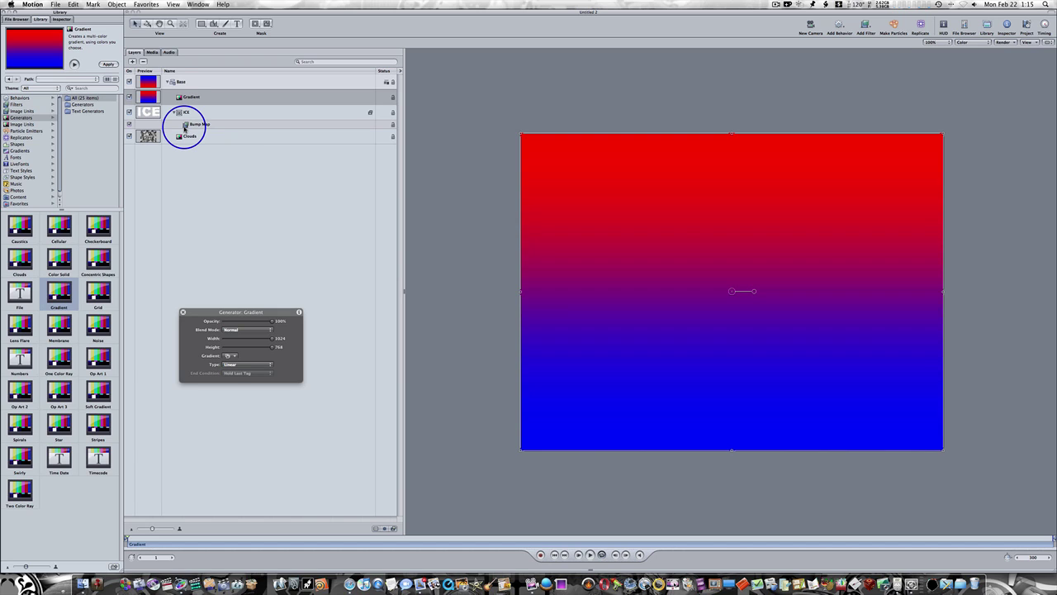
Step: Set the gradient's start colour to Red 0.05, Green 0.15, Blue 0.35
click(61, 19)
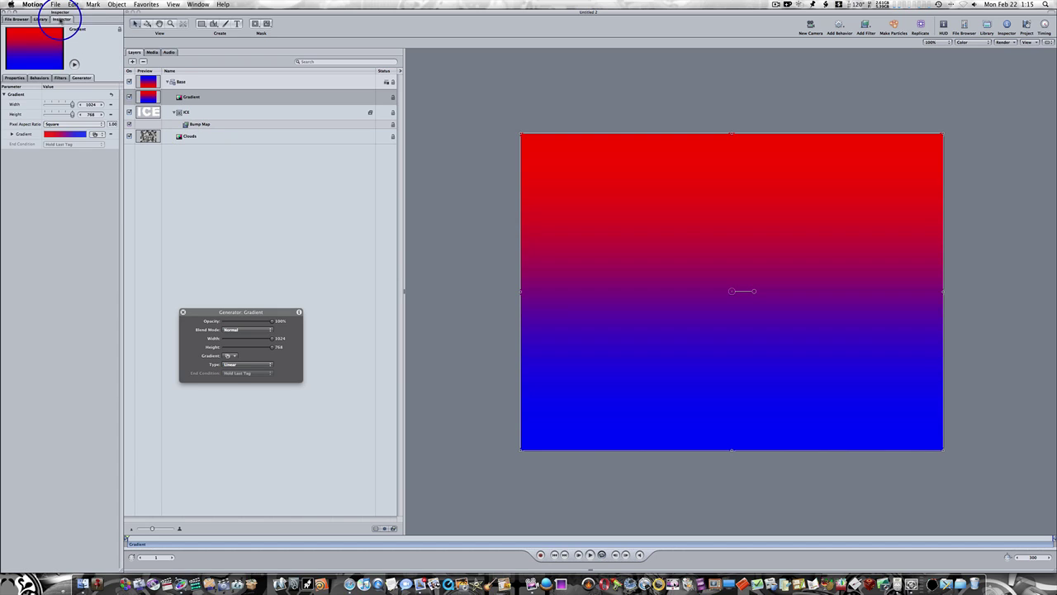
click(12, 134)
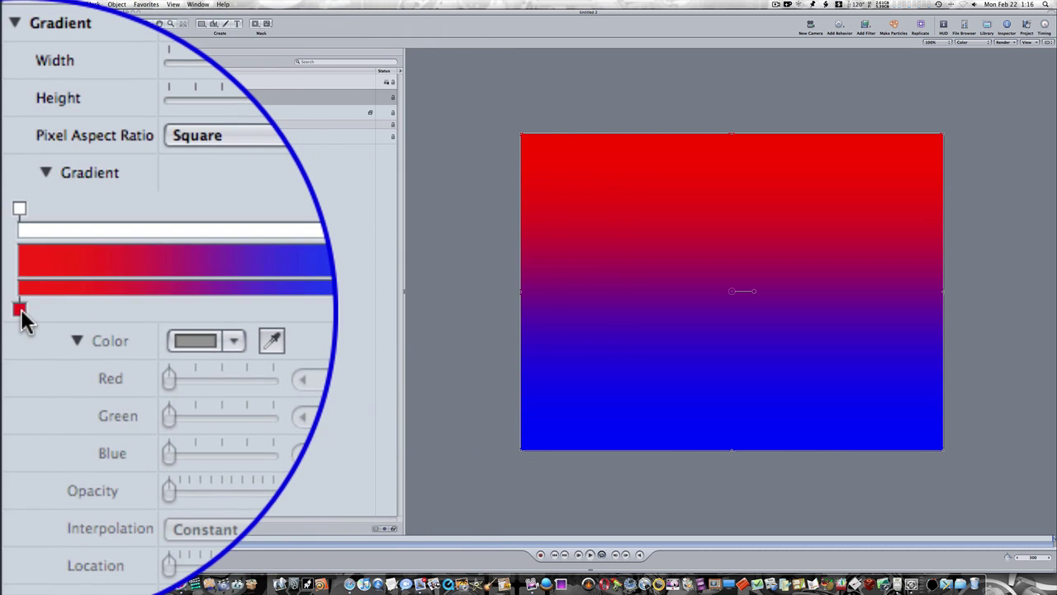
click(20, 310)
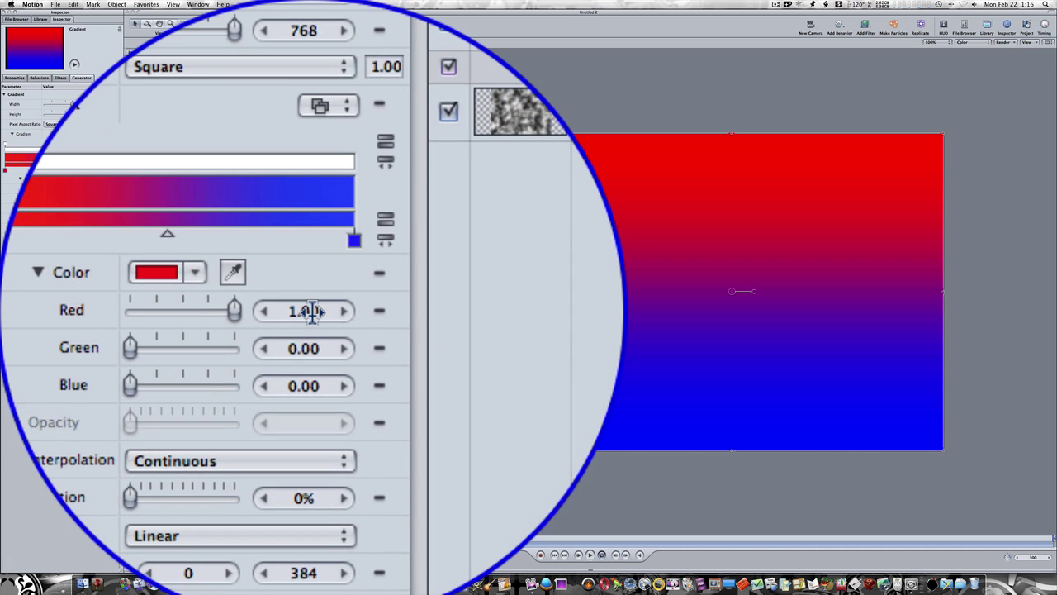
click(312, 311)
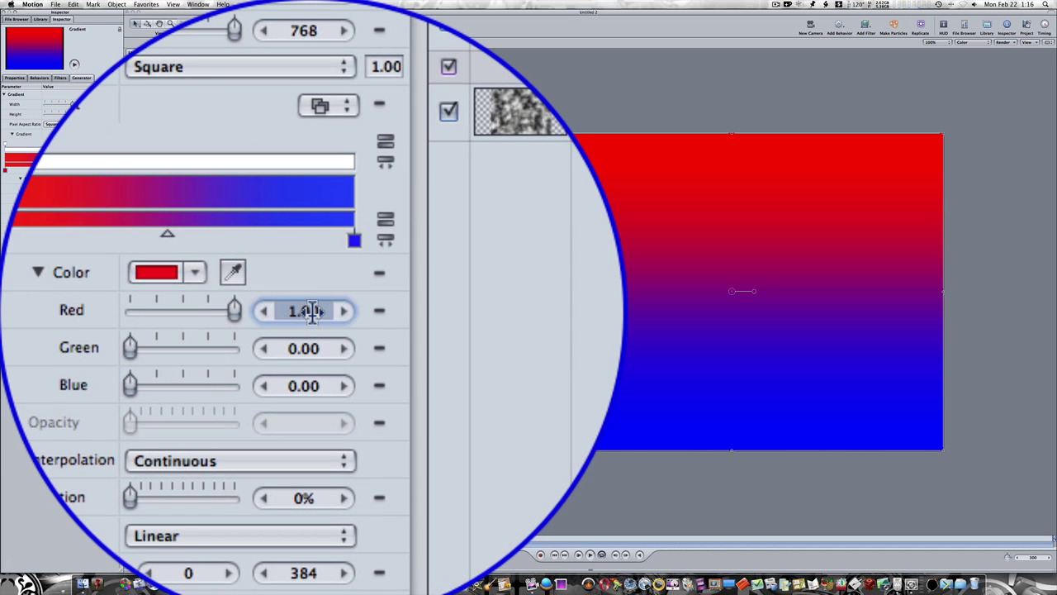
key(BackSpace)
text(.05)
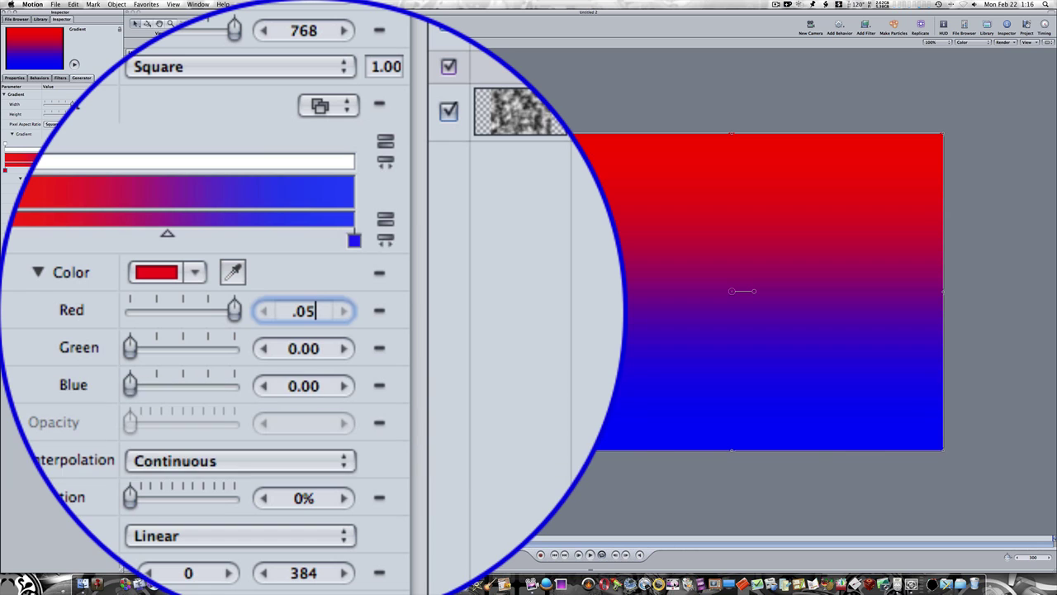
key(Tab)
text(.15)
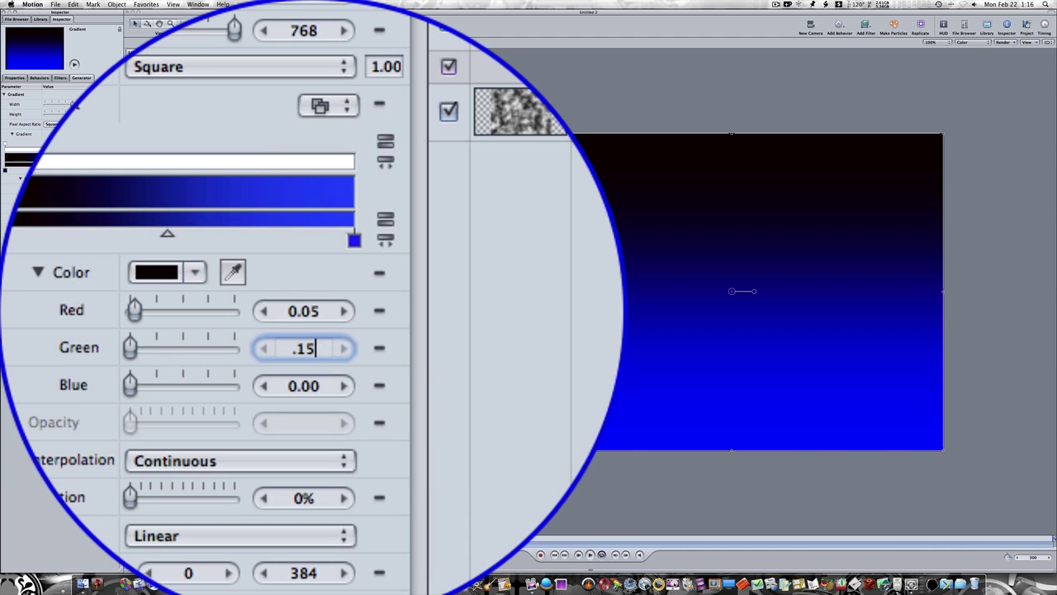
key(Tab)
text(.35)
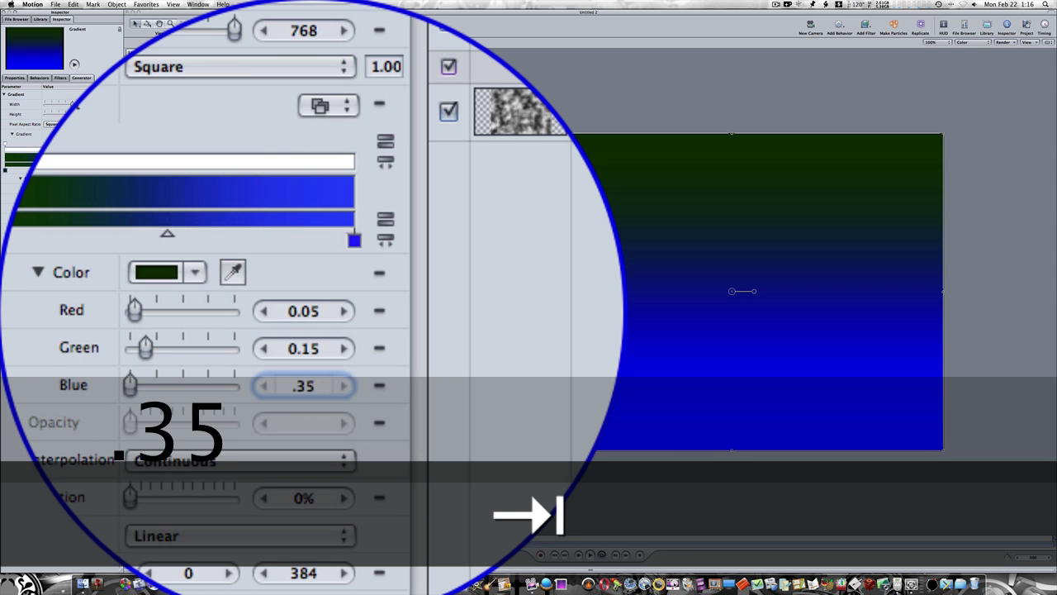
key(Return)
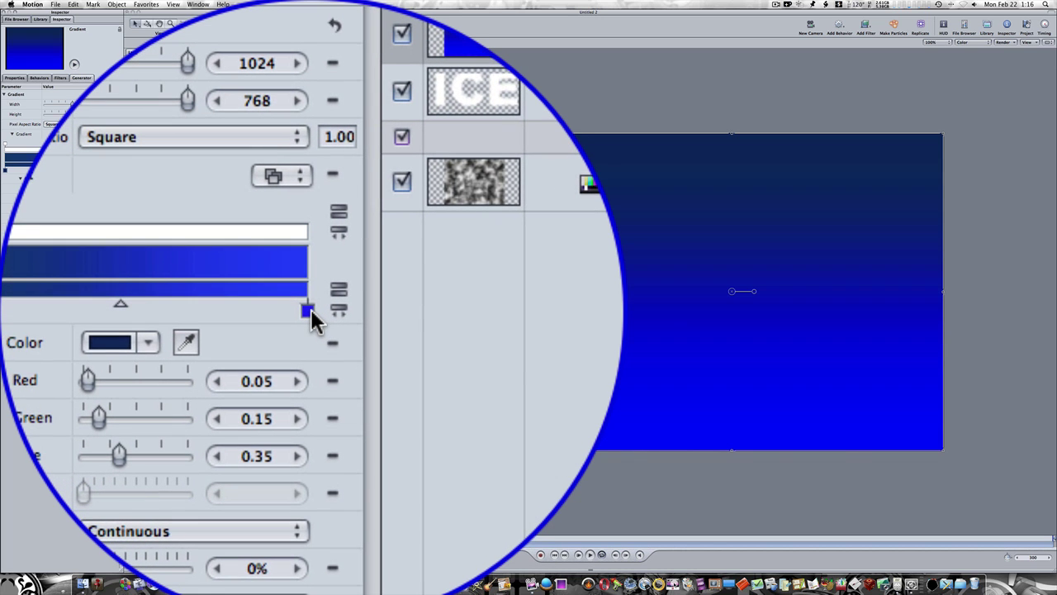
Step: Set the gradient's end colour to Red 0.5, Green 0.15, Blue 0.35
click(311, 309)
click(312, 318)
text(.5)
key(Tab)
text(.15)
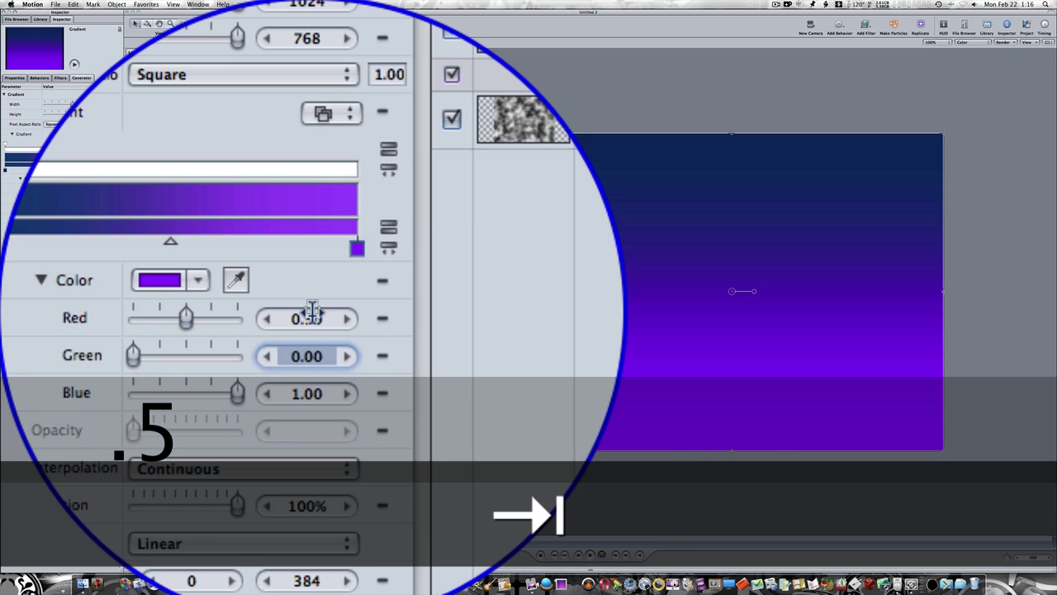
key(Tab)
text(.35)
key(Return)
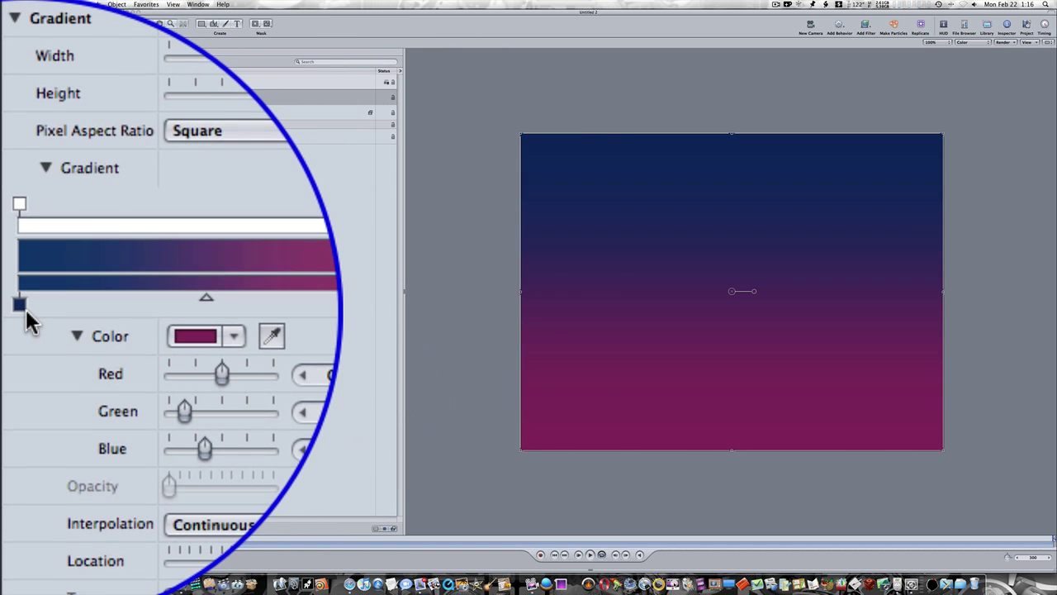
Step: Correct the end colour's Red to 0.05 so both gradient ends match navy
click(20, 305)
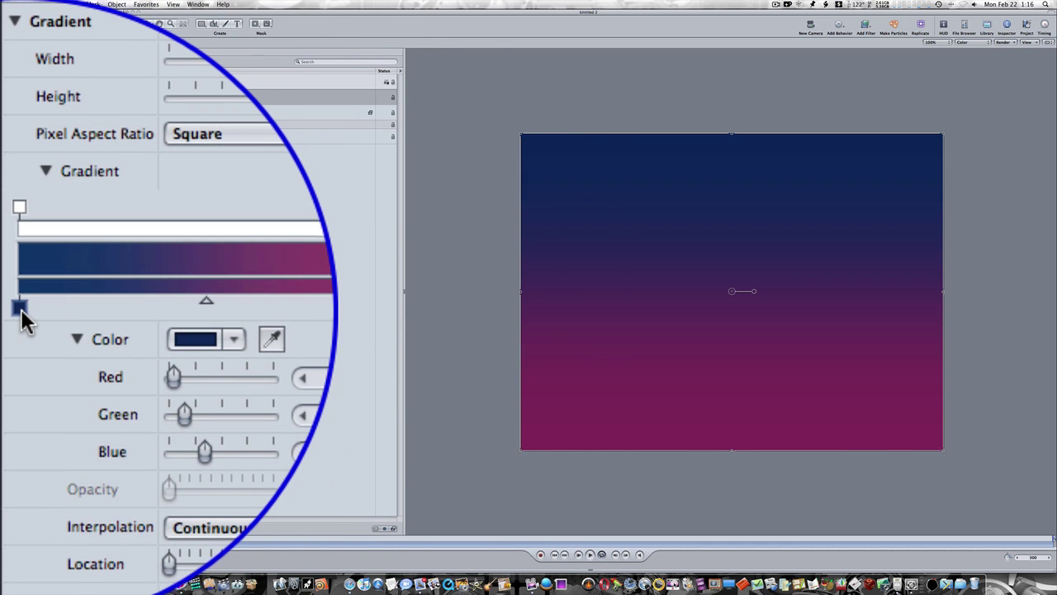
click(301, 310)
click(312, 312)
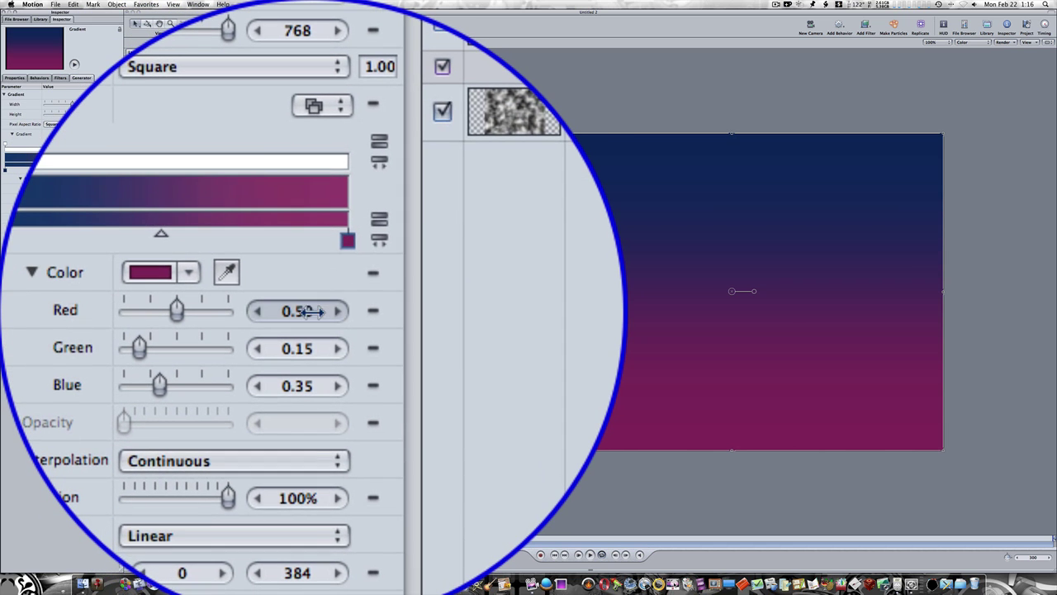
text(.05)
key(Return)
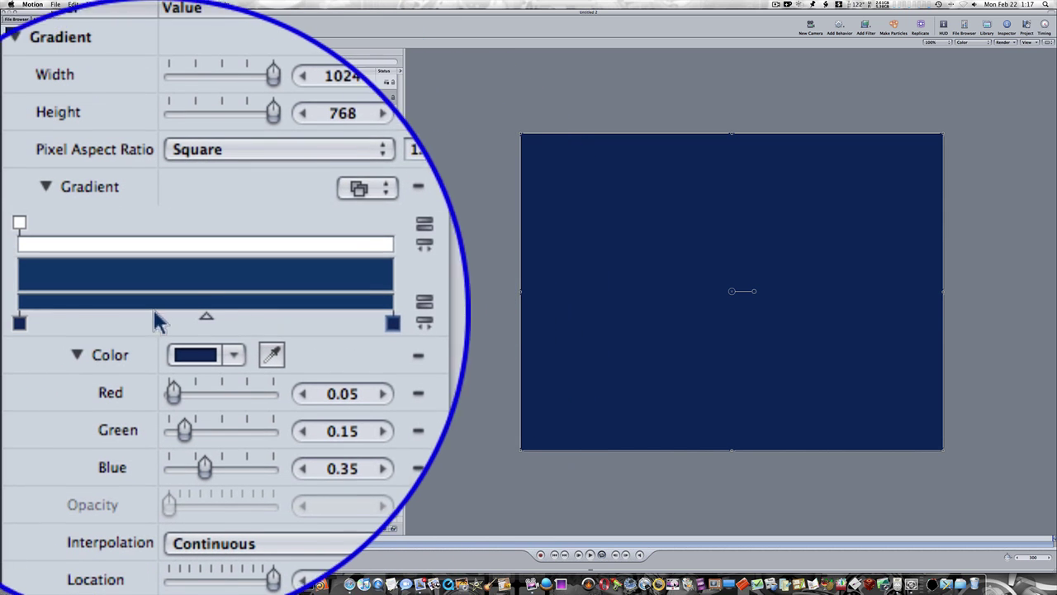
Step: Add a gradient colour stop at 72.5% with Red 0.10, Green 0.31, Blue 0.53
click(290, 321)
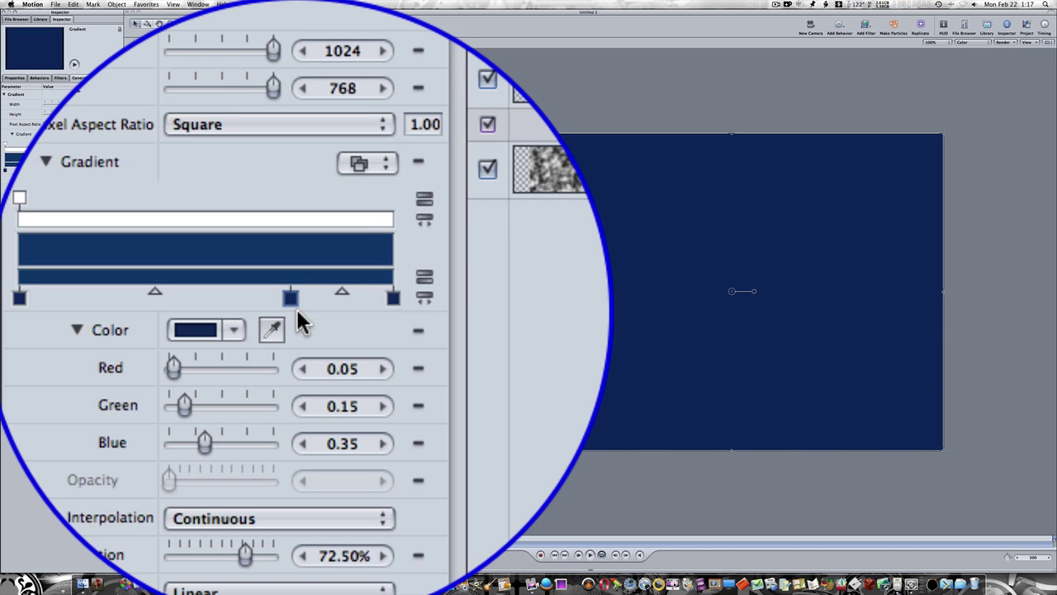
click(311, 309)
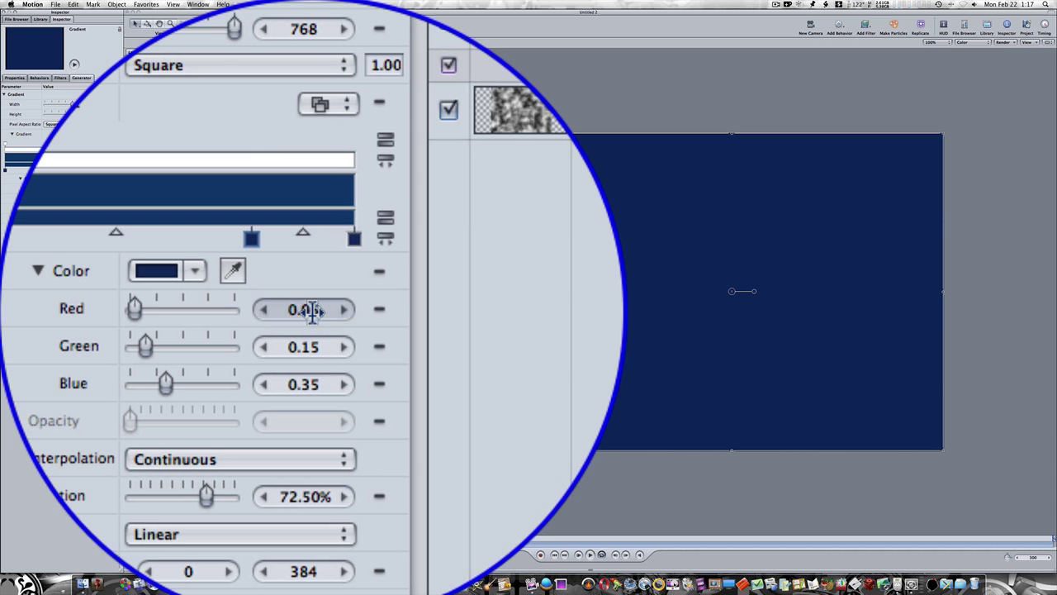
text(.0)
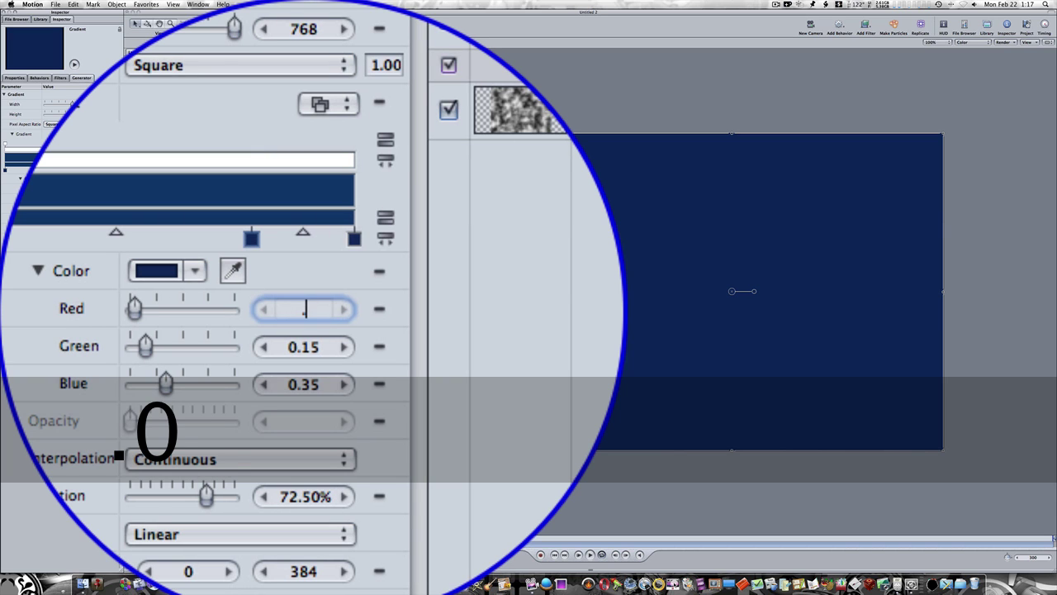
key(BackSpace)
key(BackSpace)
text(.10)
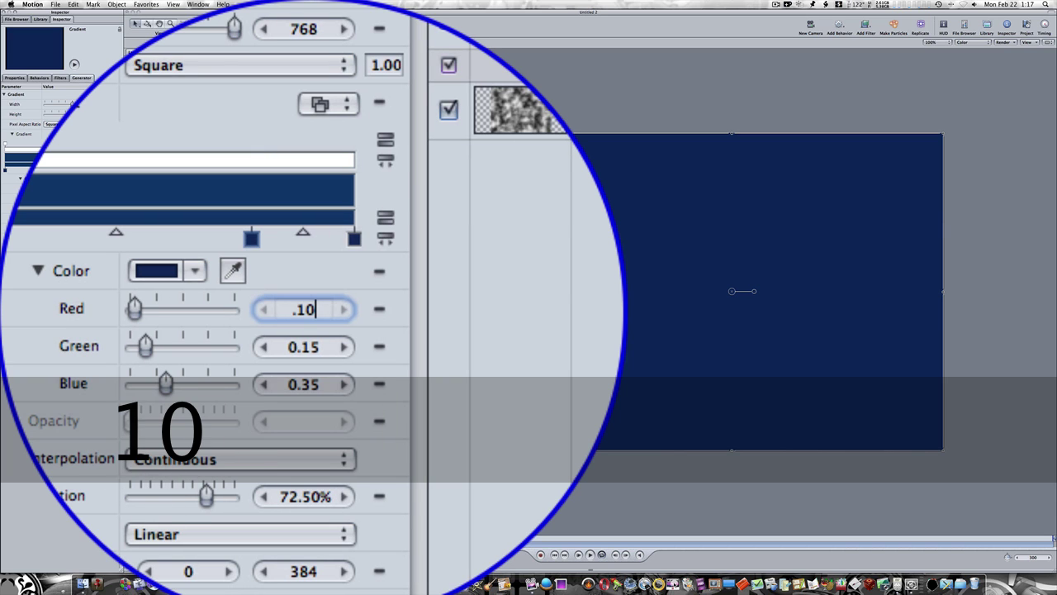
key(Tab)
text(.31)
key(Tab)
text(.53)
key(Return)
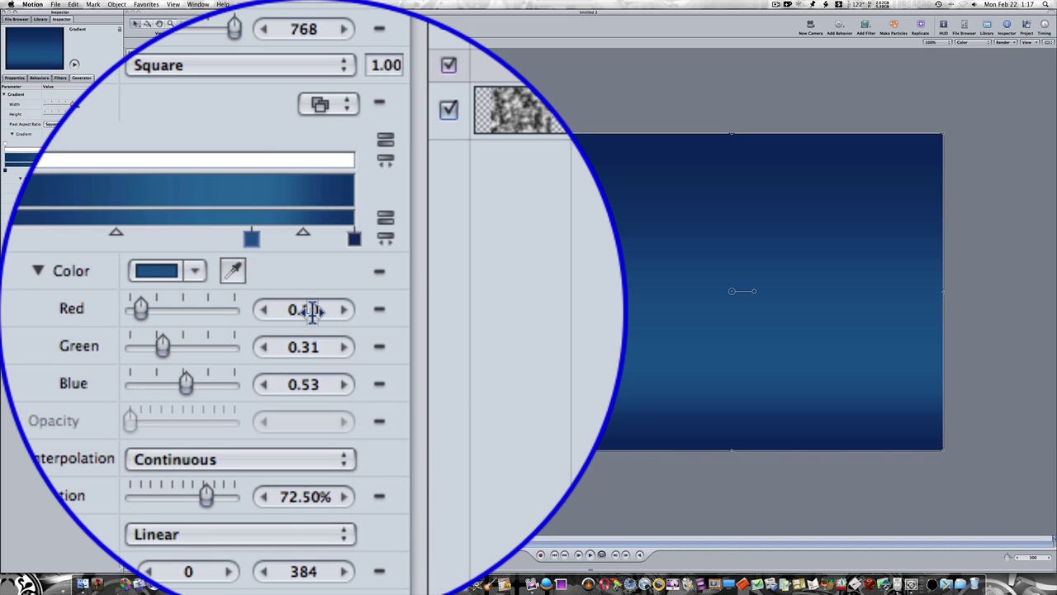
Step: Save the current gradient as a preset named 'Icy' and confirm it appears in the list
click(310, 306)
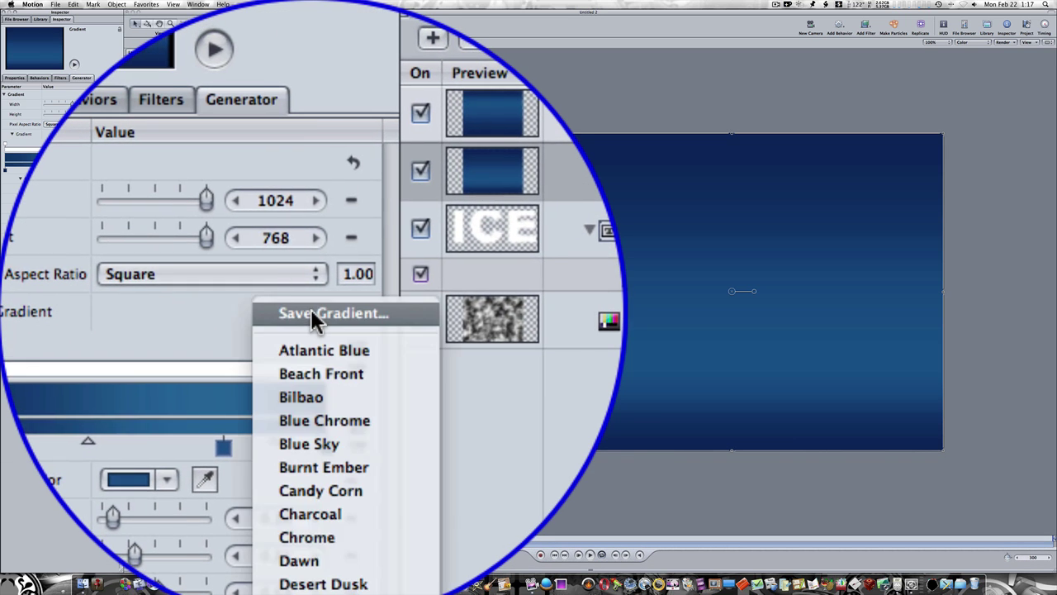
key(Escape)
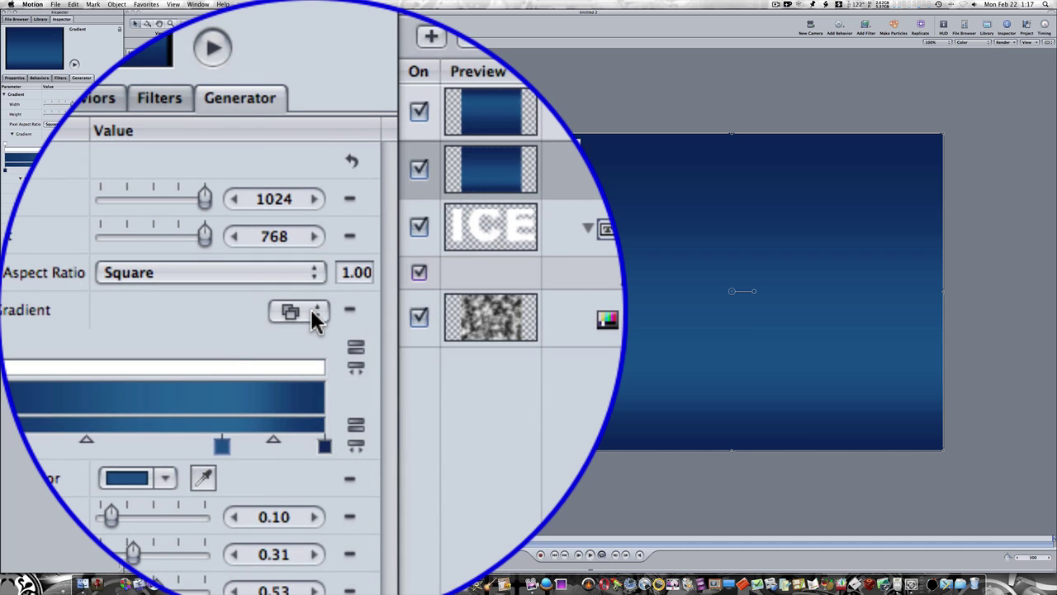
key(shift+i)
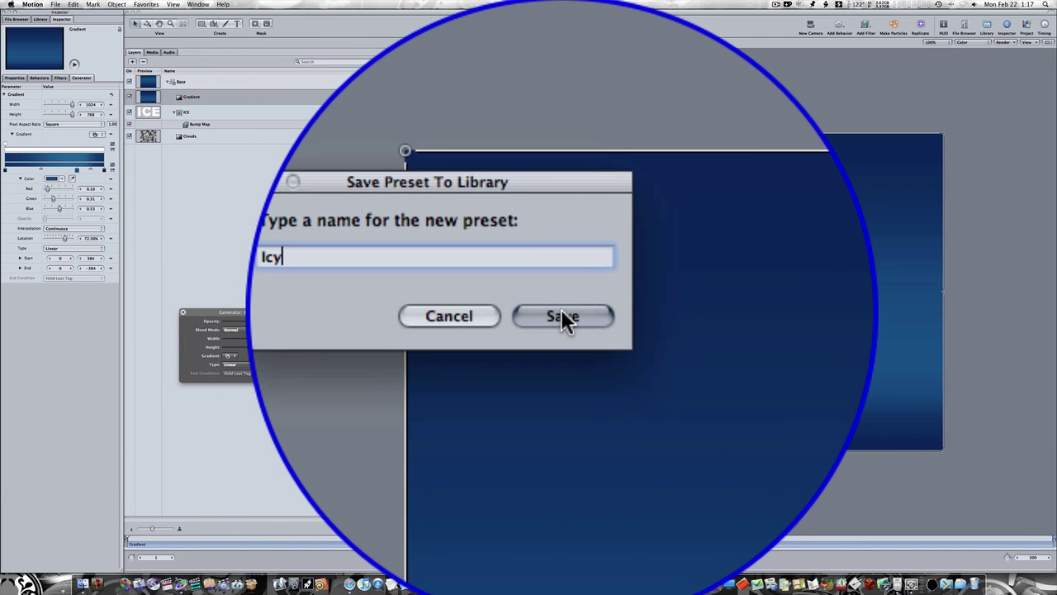
click(565, 317)
click(315, 320)
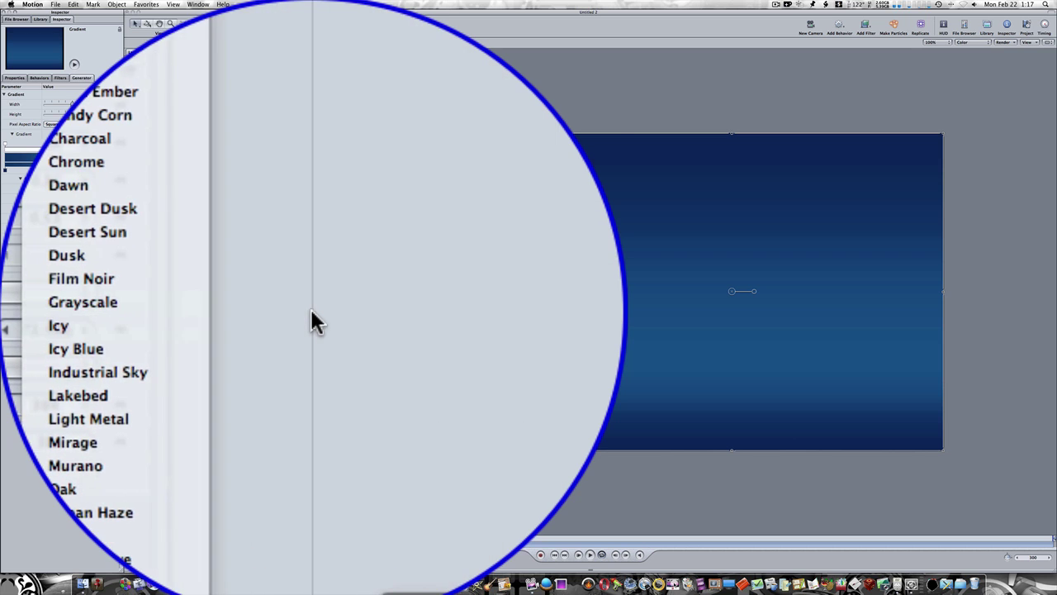
click(161, 237)
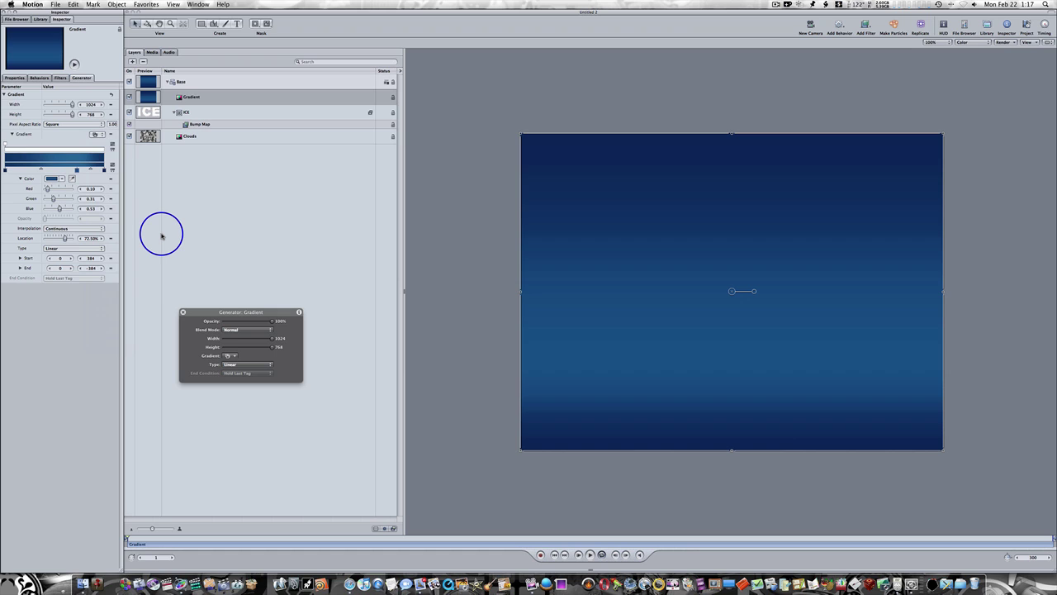
Step: Deselect all, add an empty group above Base, and name it Ice Black
click(180, 190)
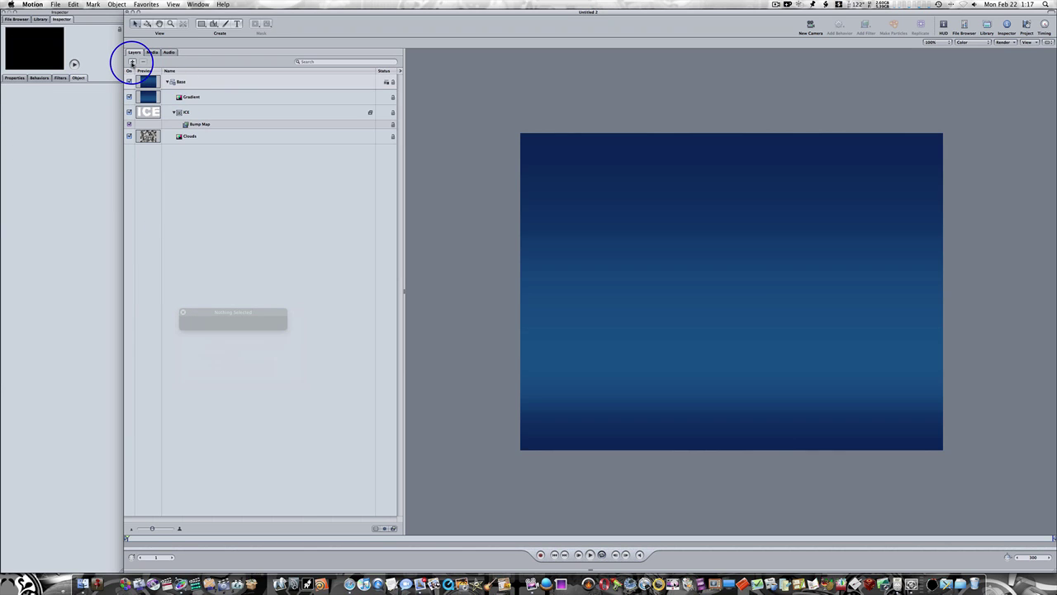
click(132, 63)
click(179, 80)
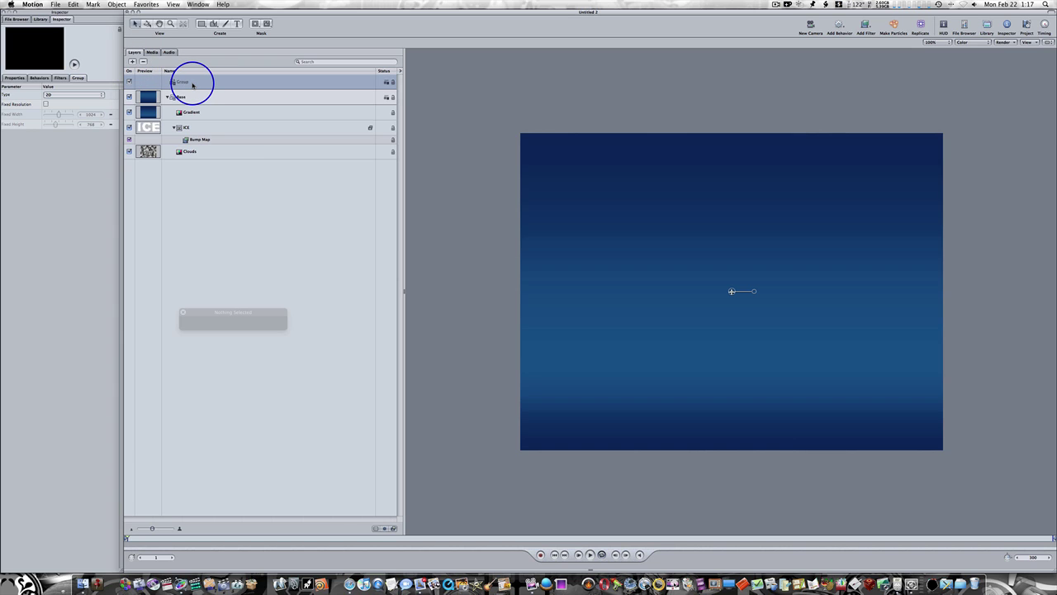
click(192, 82)
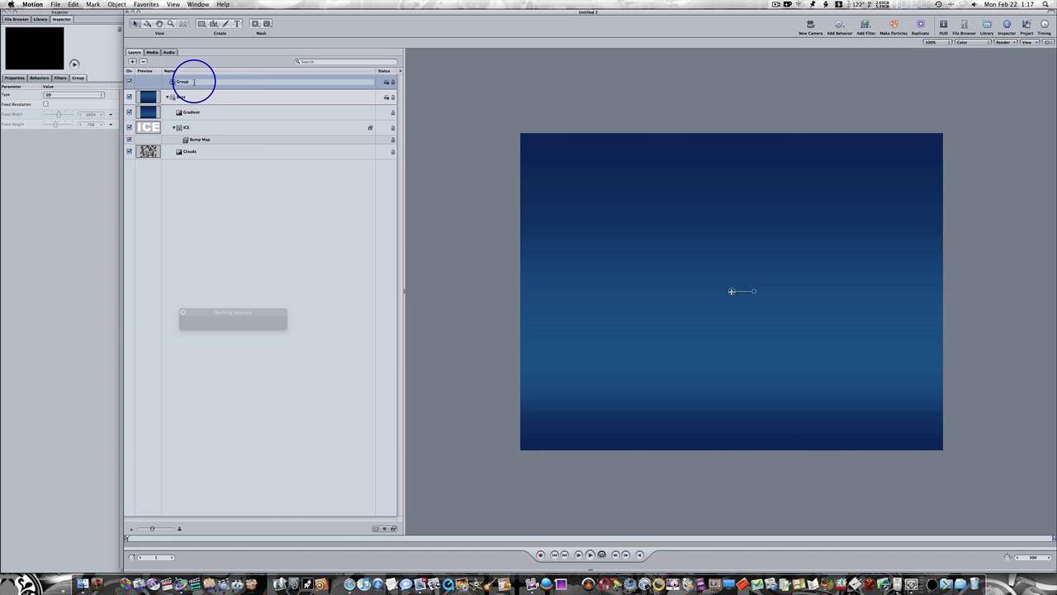
text(Ice)
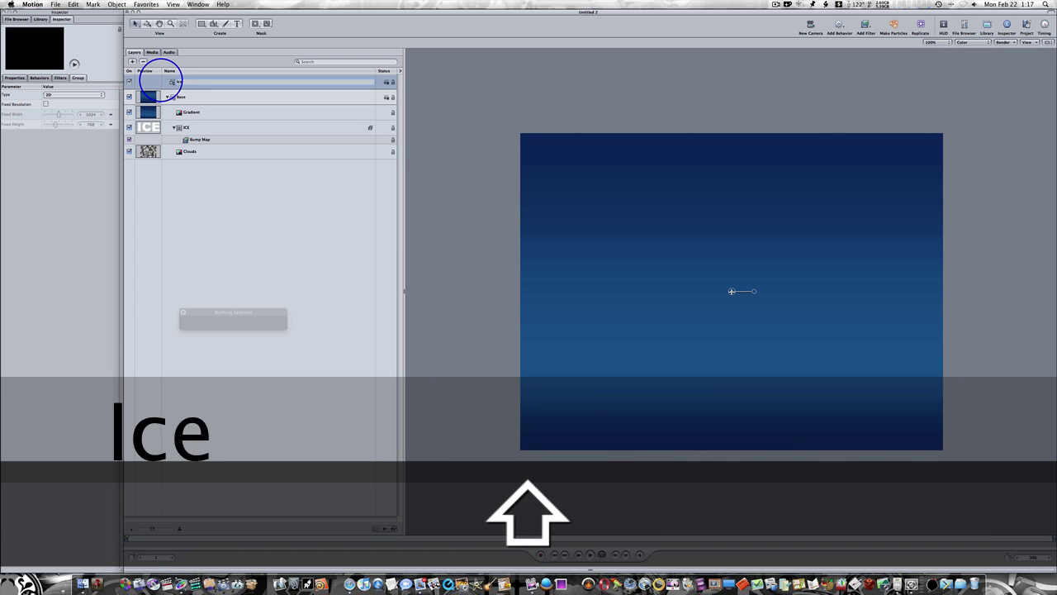
text(Black)
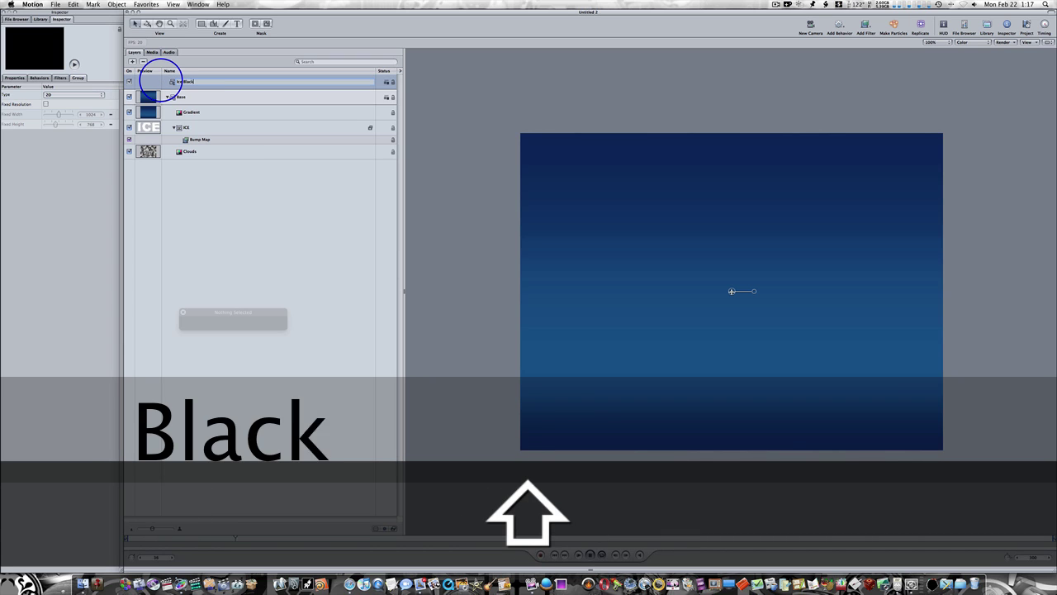
key(Return)
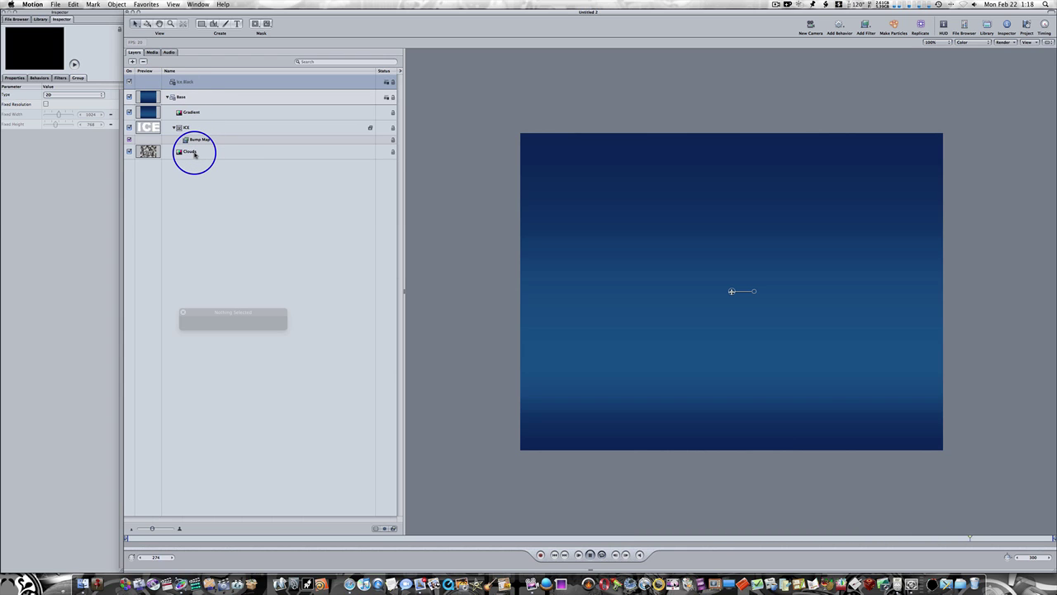
Step: Make a clone of the Clouds layer and move the Clone Layer into the Ice Black group
click(195, 155)
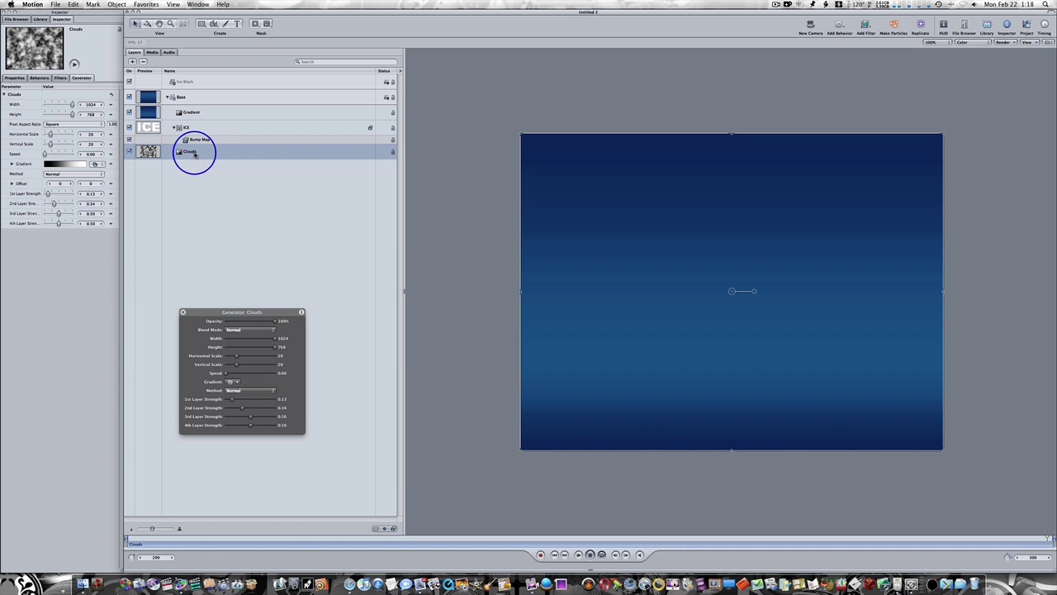
key(k)
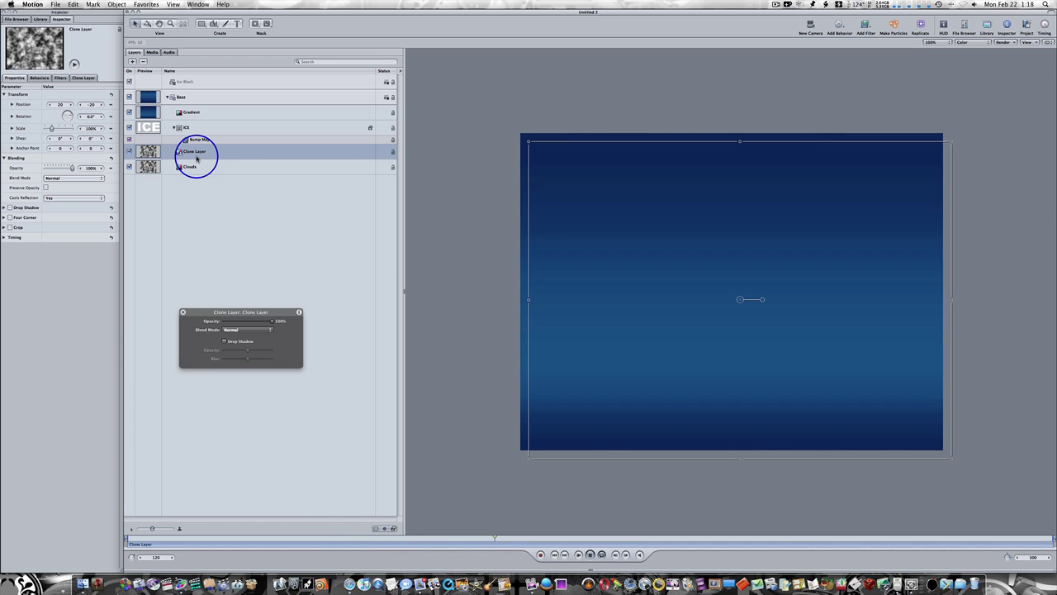
mouse_move(197, 158)
mouse_down()
mouse_move(177, 149)
mouse_move(203, 148)
mouse_move(189, 152)
mouse_move(195, 81)
mouse_up()
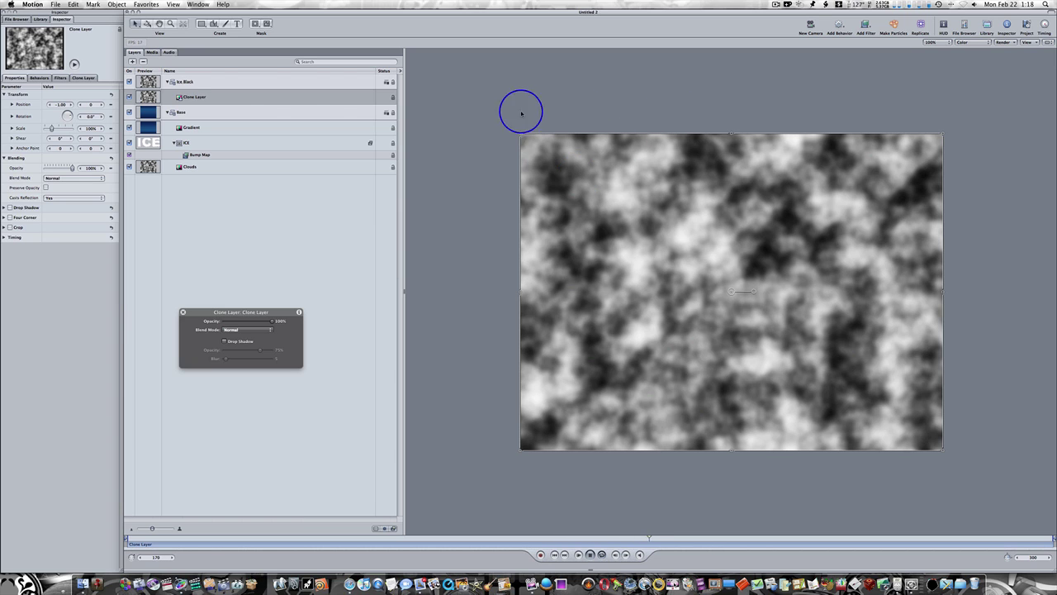
Step: Add an Image Mask to the Clone Layer with the ICE text as its mask source
click(193, 98)
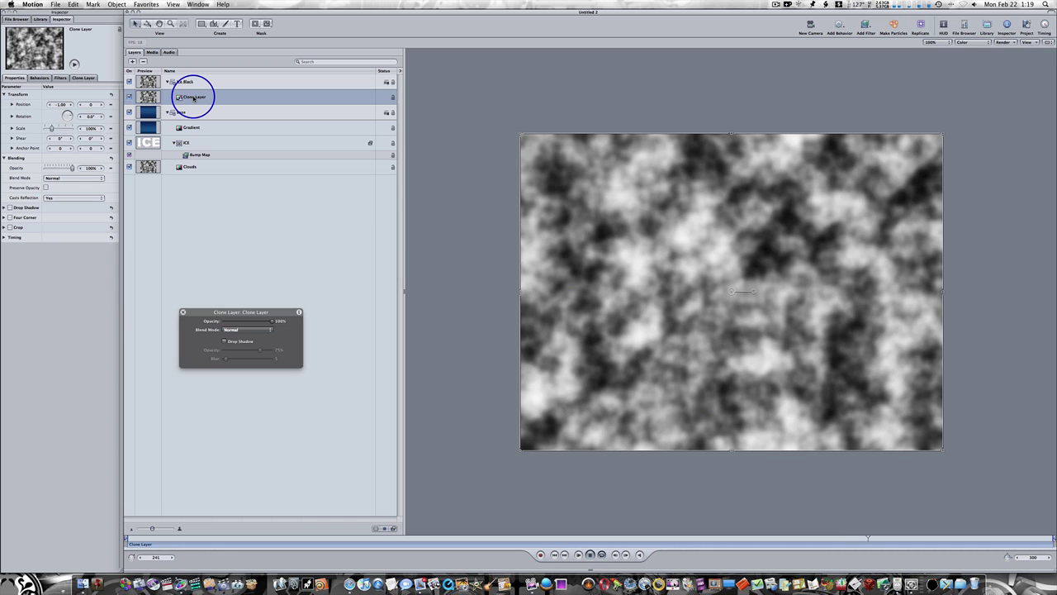
key(super+shift)
key(super+shift+m)
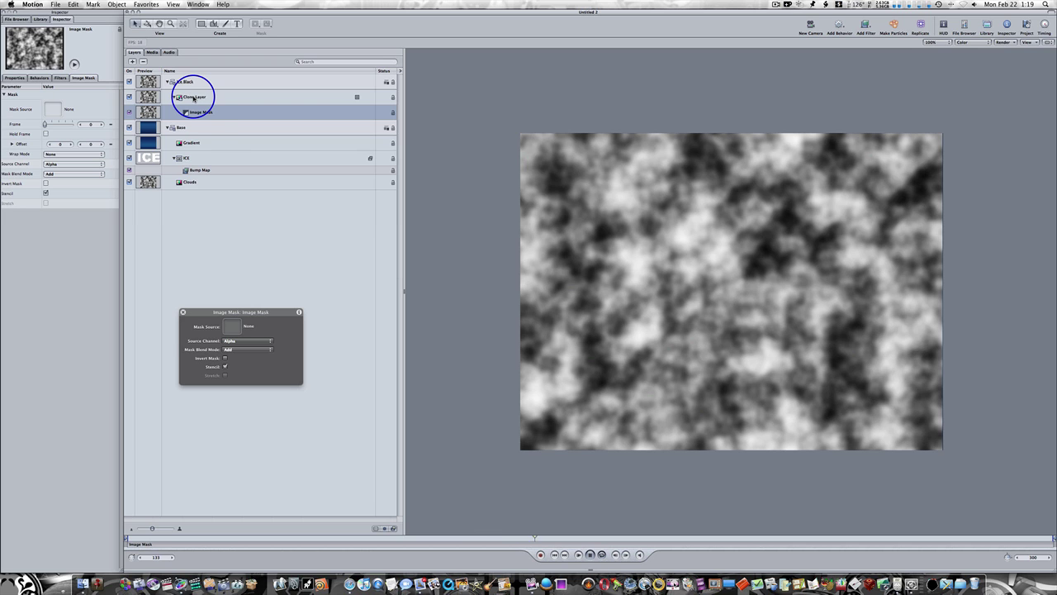
drag(188, 156, 232, 326)
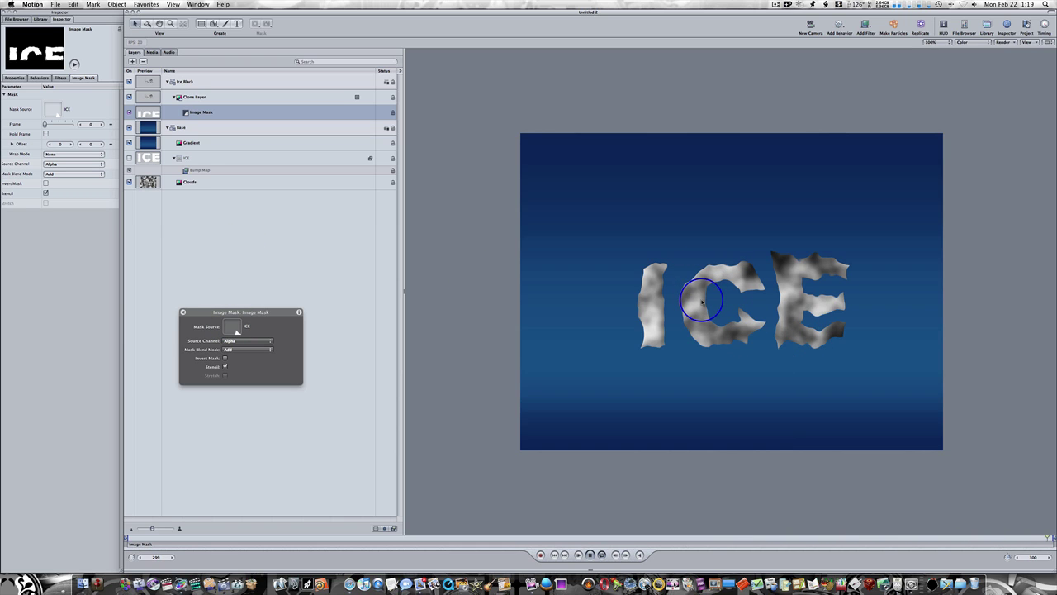
Step: Set the Ice Black group's blend mode to Hard Light and its opacity to 50%
click(252, 82)
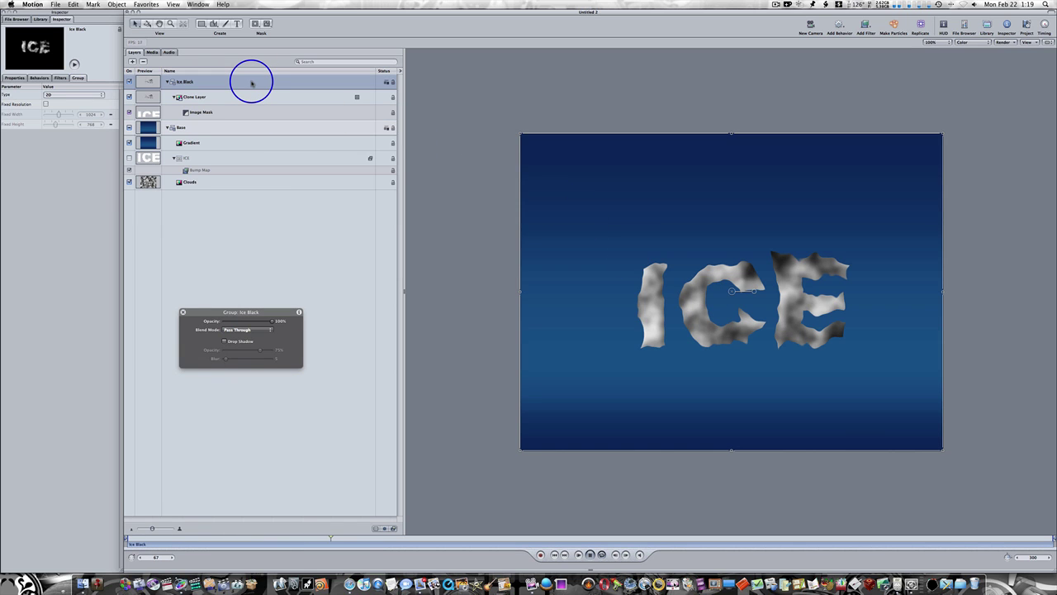
click(22, 80)
click(66, 174)
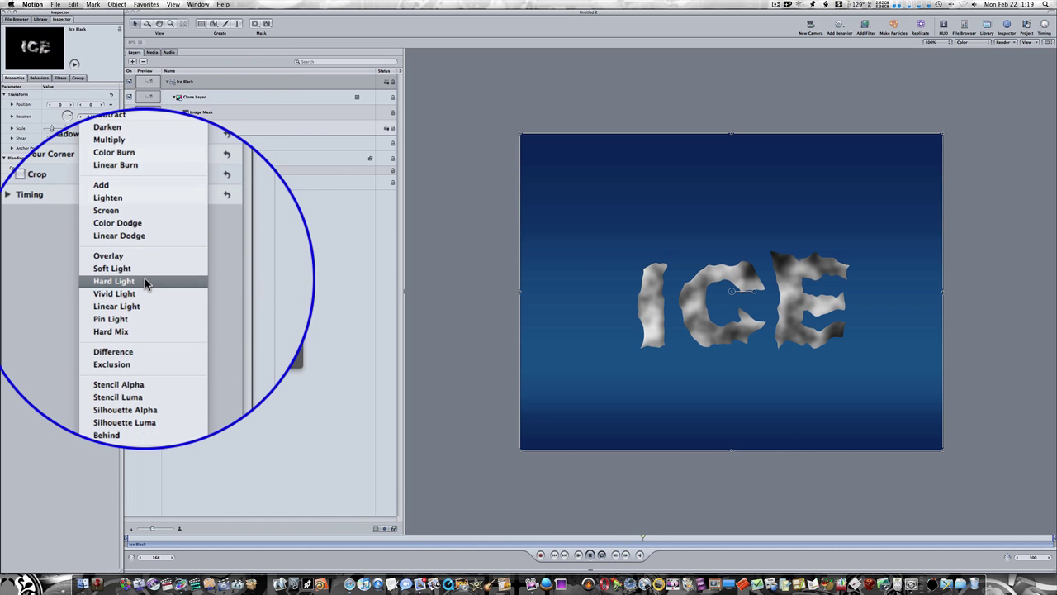
click(144, 281)
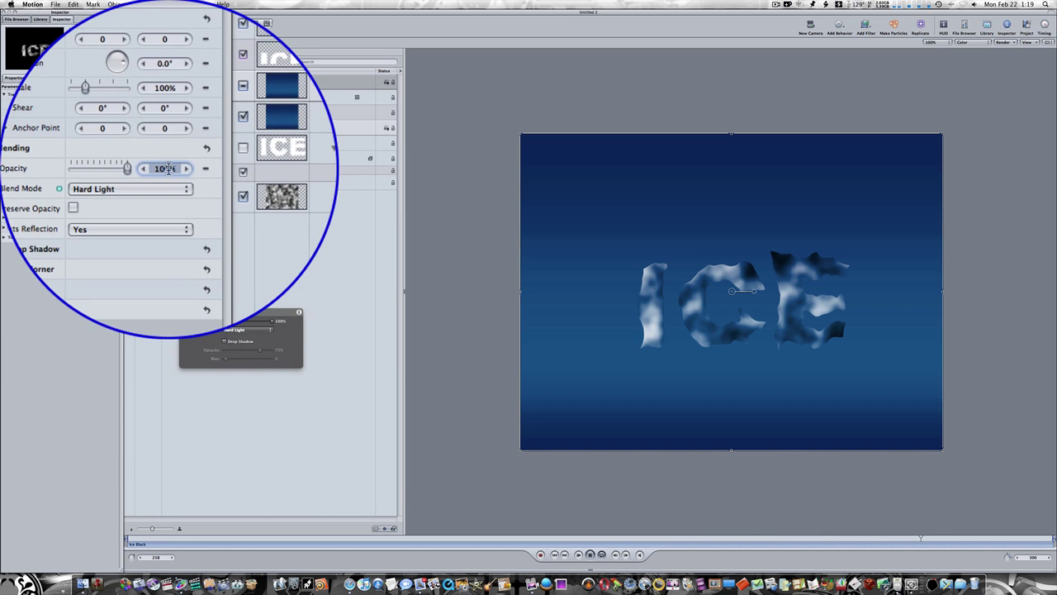
text(50)
key(Return)
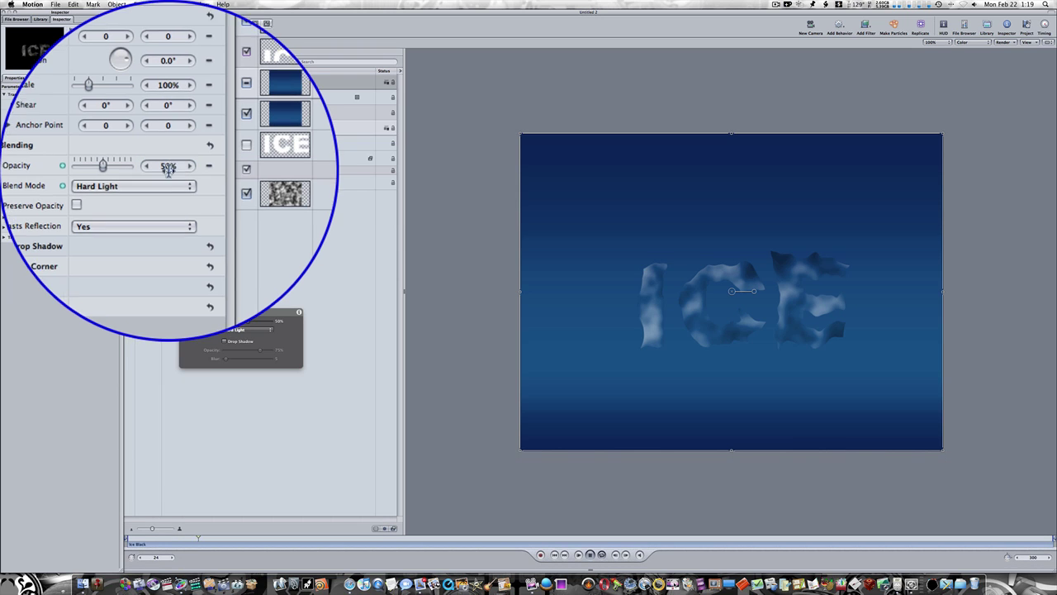
Step: Add an Extrude filter to Ice Black with angle 265° and distance 11
click(873, 48)
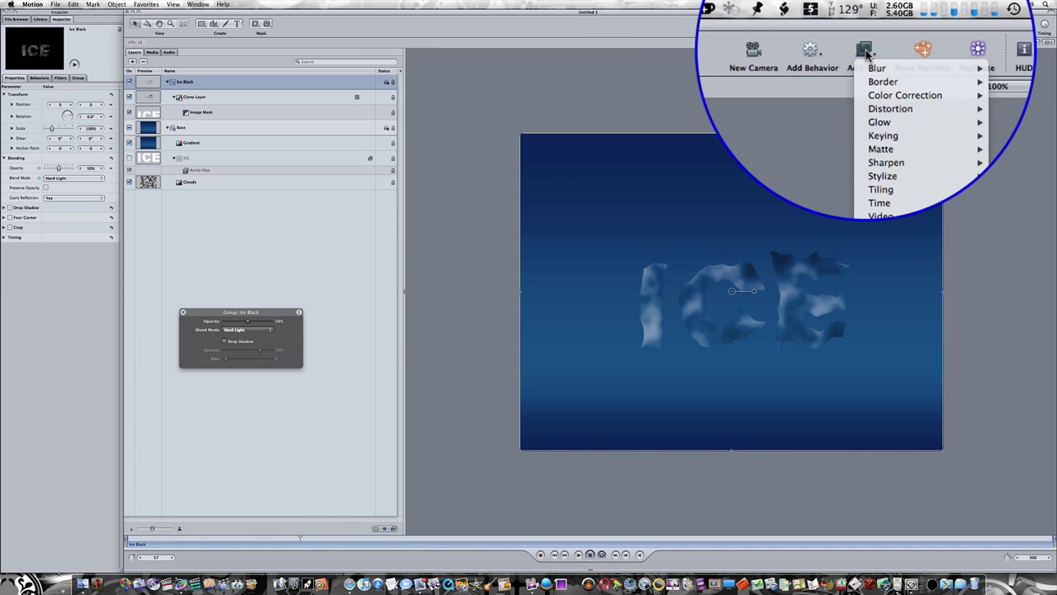
mouse_move(874, 165)
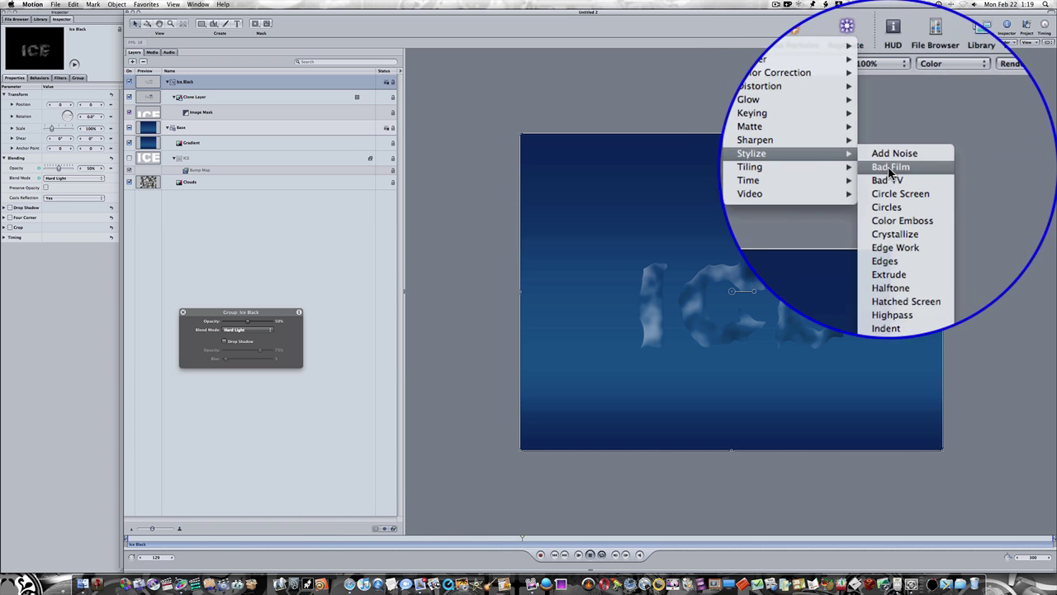
click(877, 171)
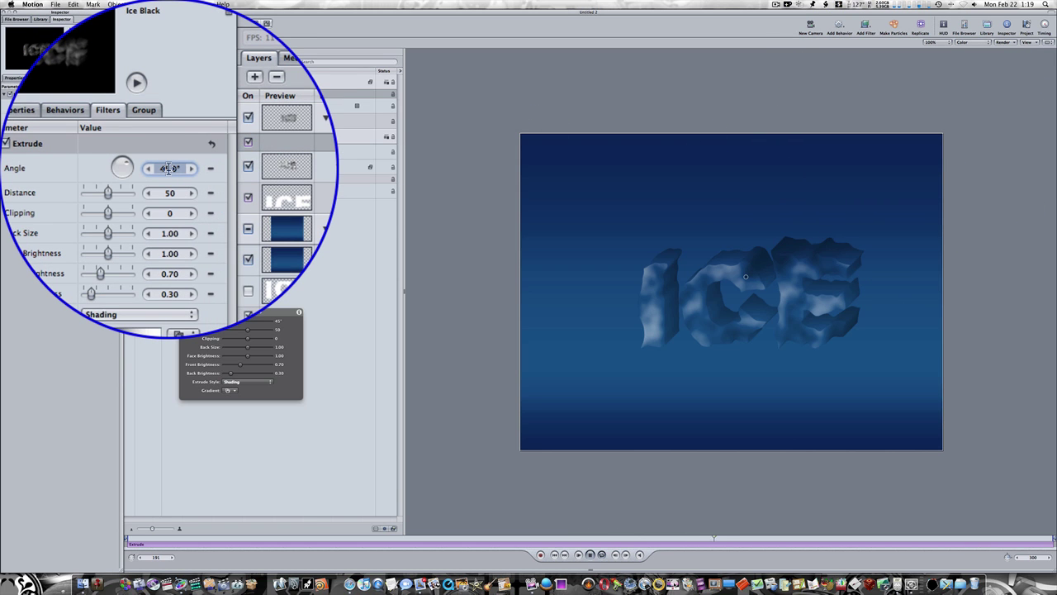
text(265)
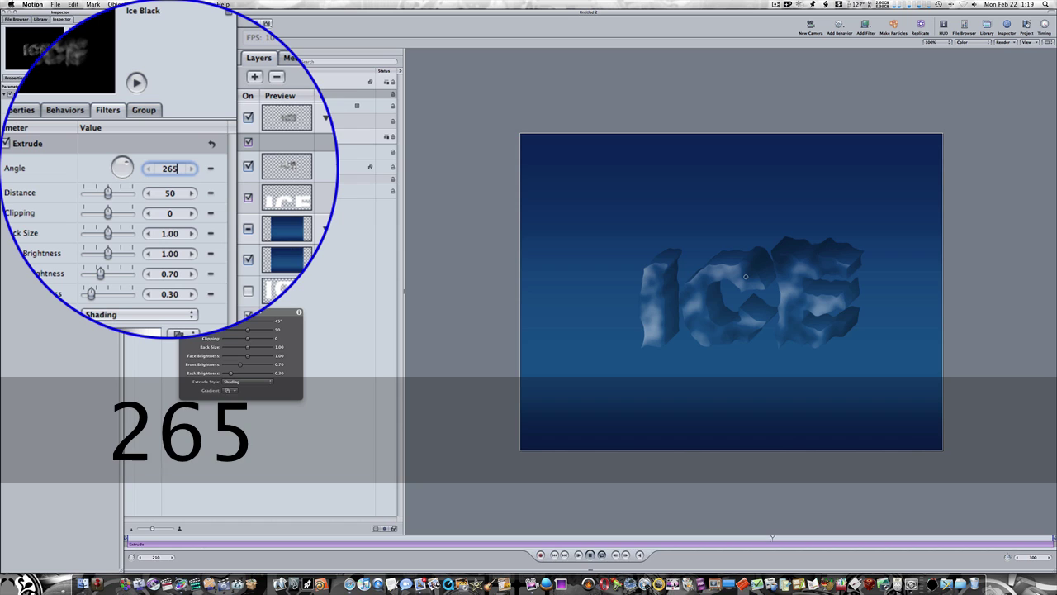
key(Return)
click(168, 169)
text(11)
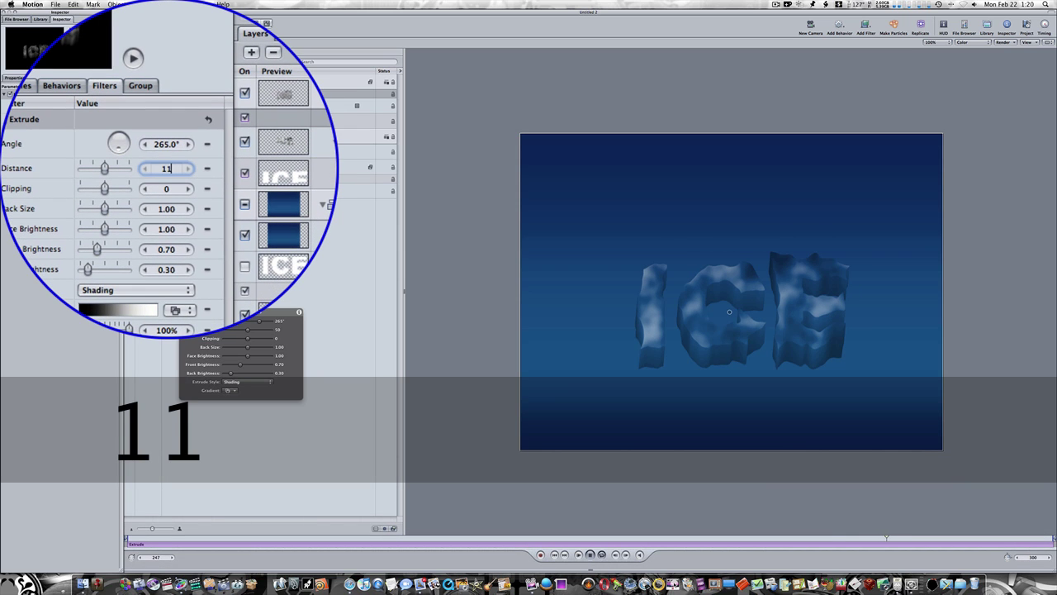
key(Return)
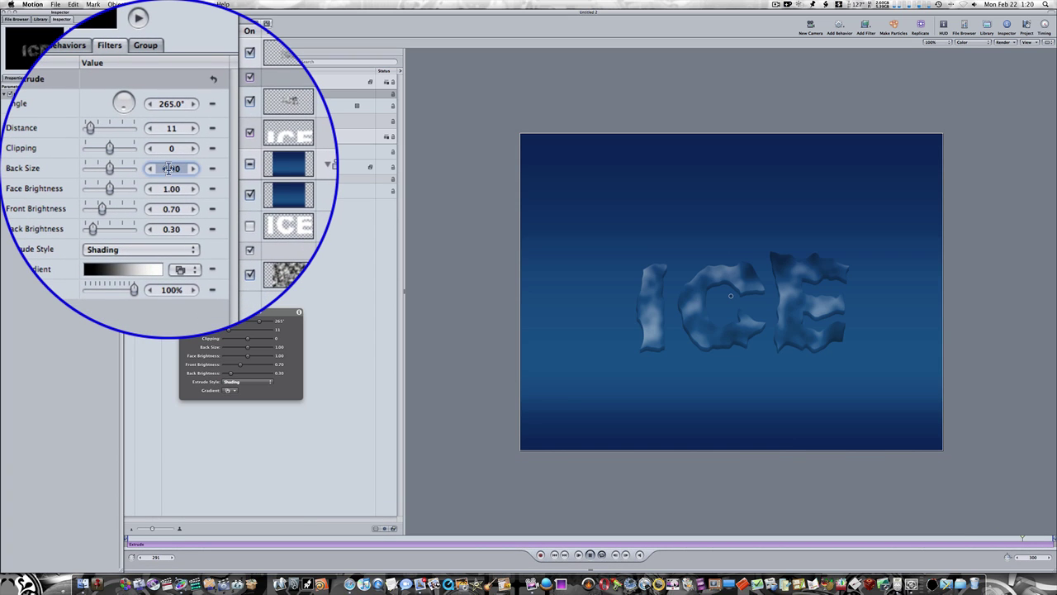
Step: Set the extrusion's back size to 0.97 and its style to Gradient
click(169, 168)
text(.97)
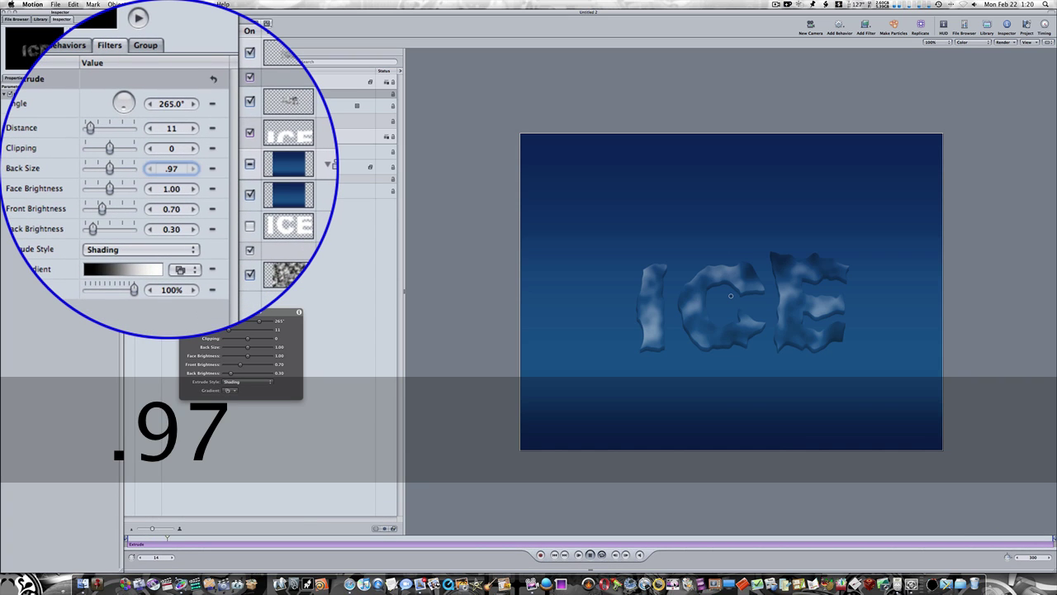
key(Return)
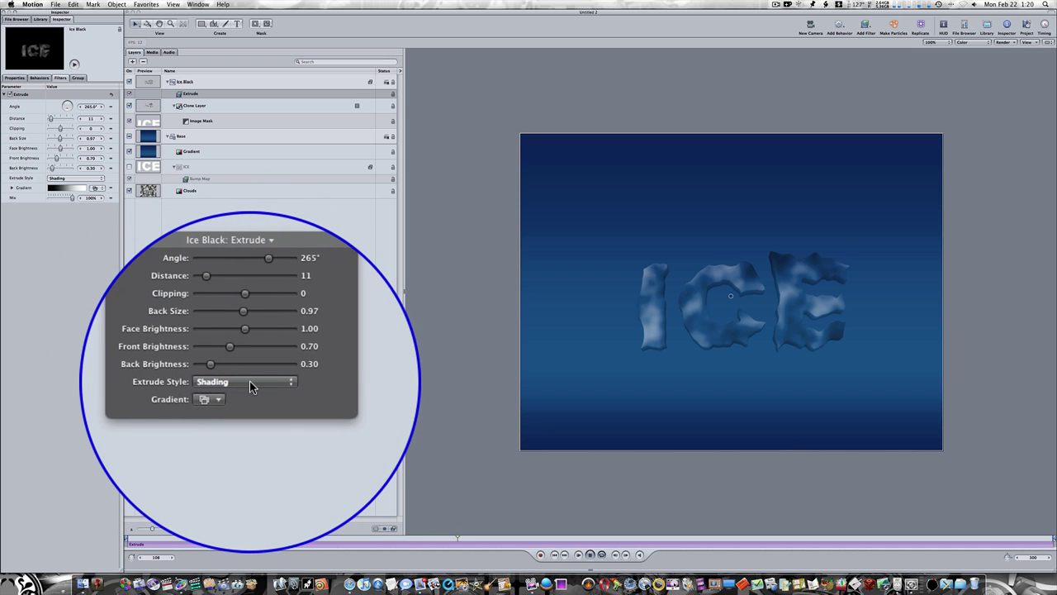
click(247, 383)
click(251, 389)
click(250, 387)
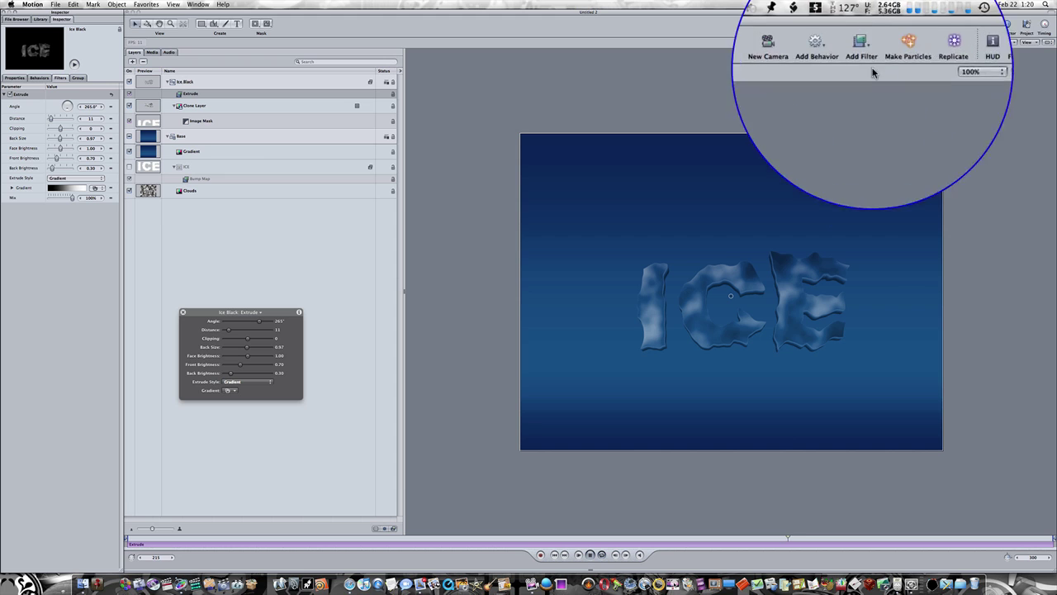
Step: Add an Indent filter to Ice Black with softness 0.43 and brightness 0.85
click(866, 28)
mouse_move(872, 175)
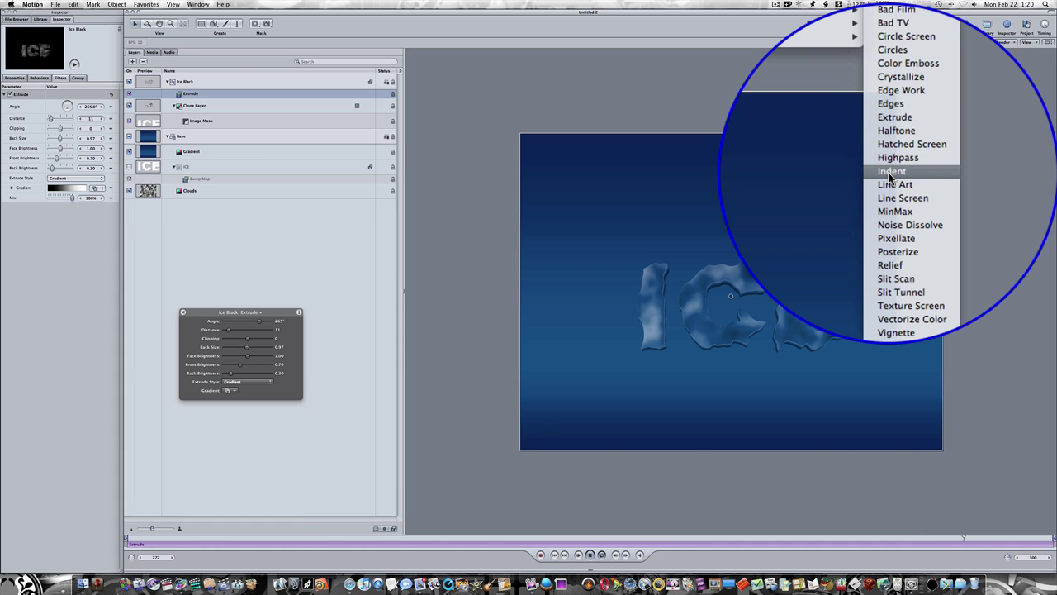
click(890, 174)
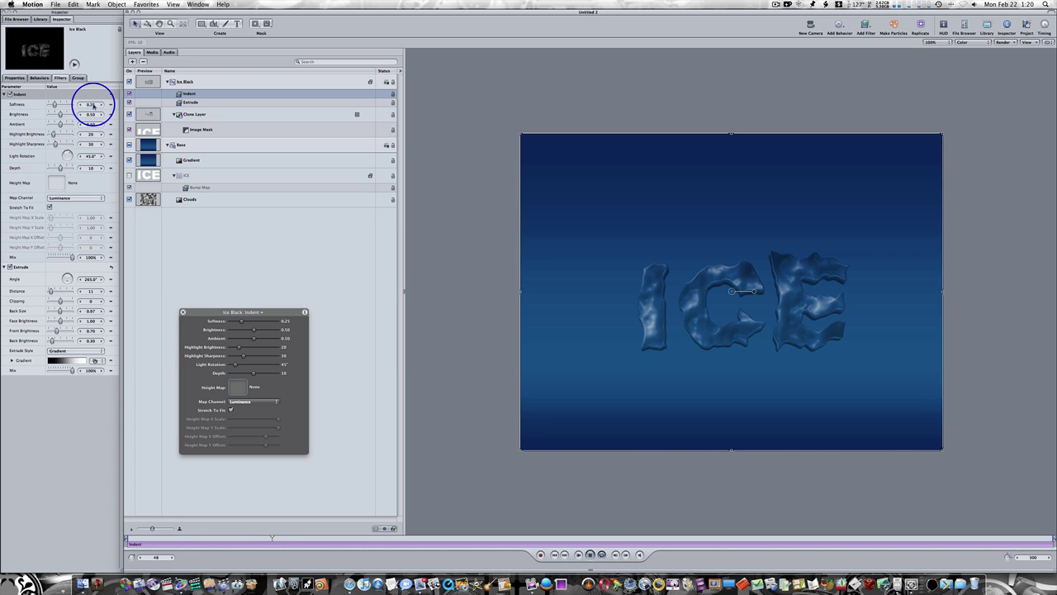
click(93, 105)
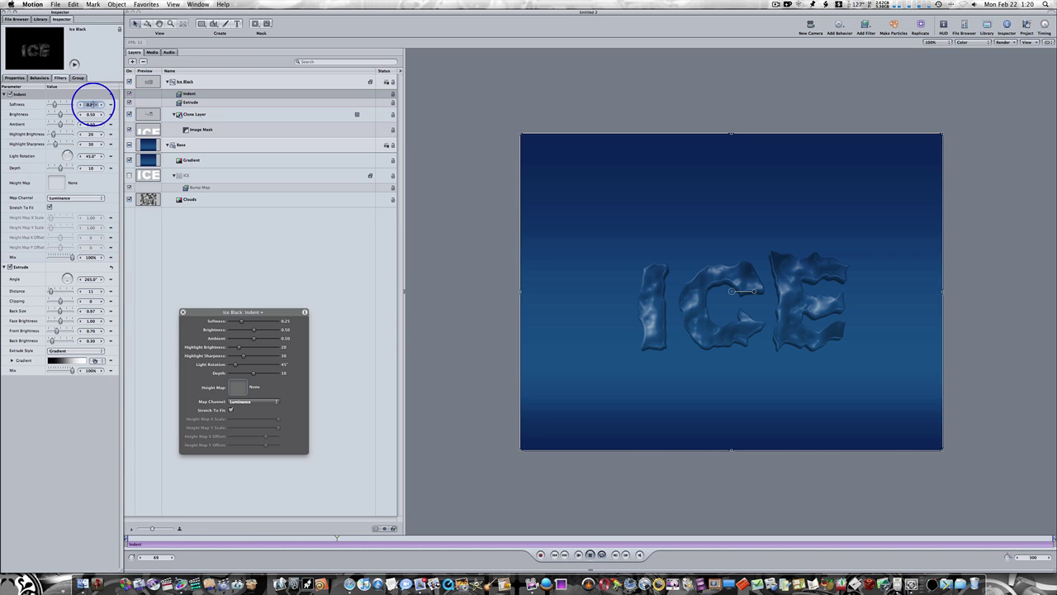
text(.43)
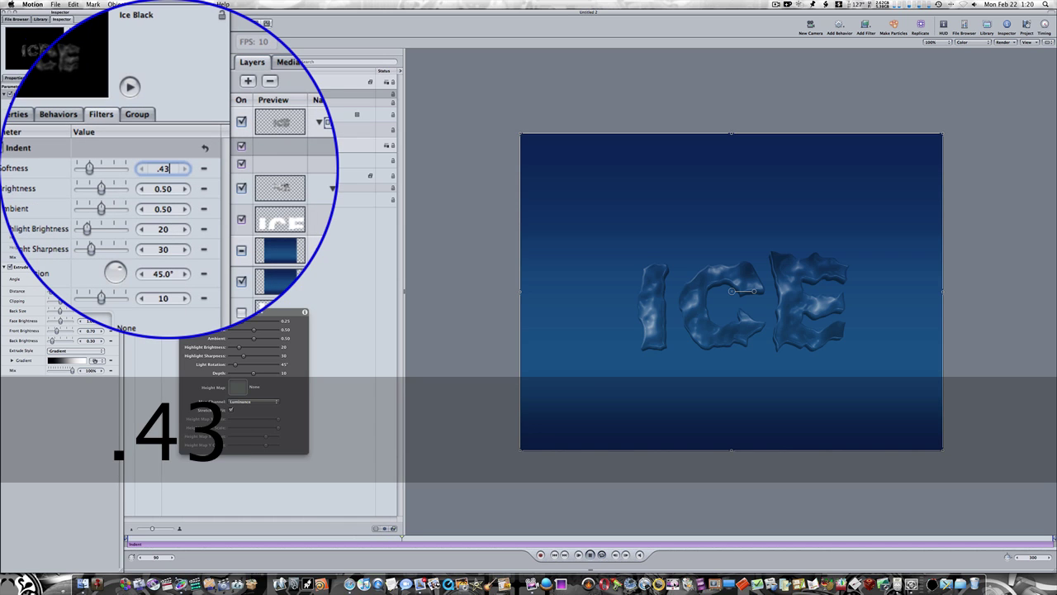
key(Return)
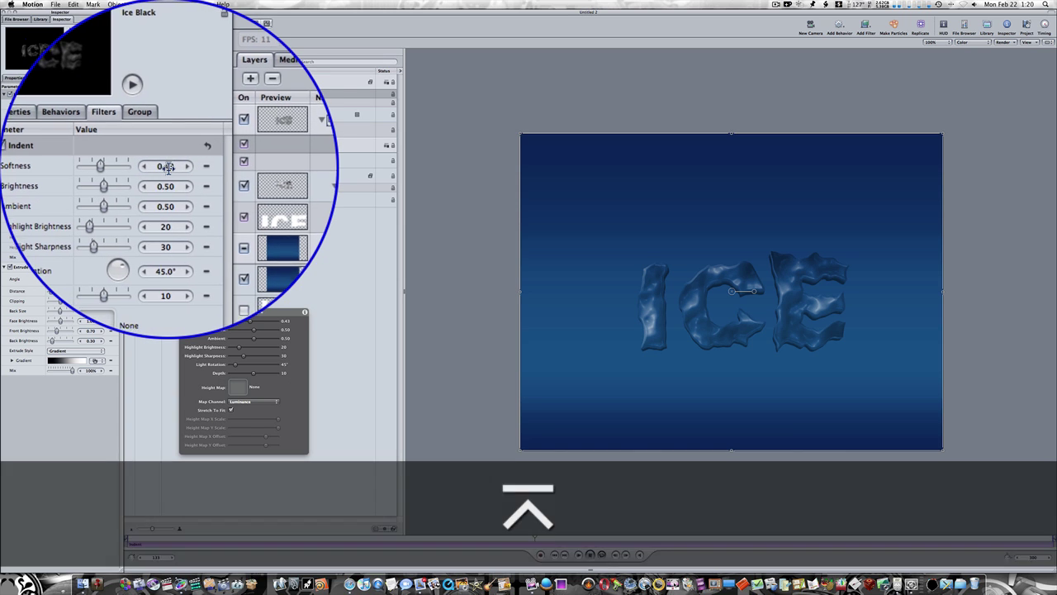
click(169, 169)
text(.85)
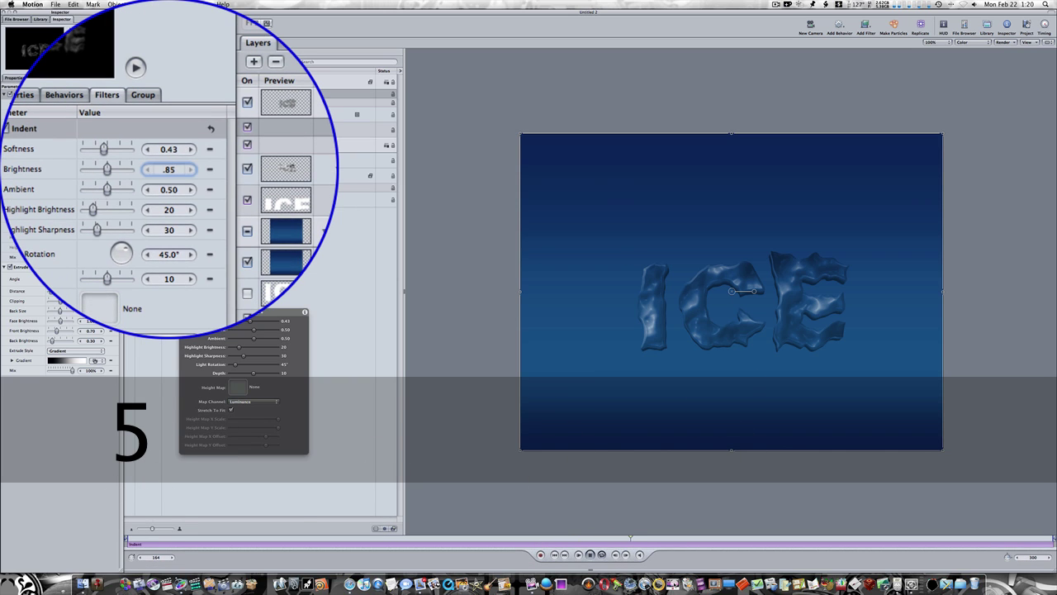
key(Return)
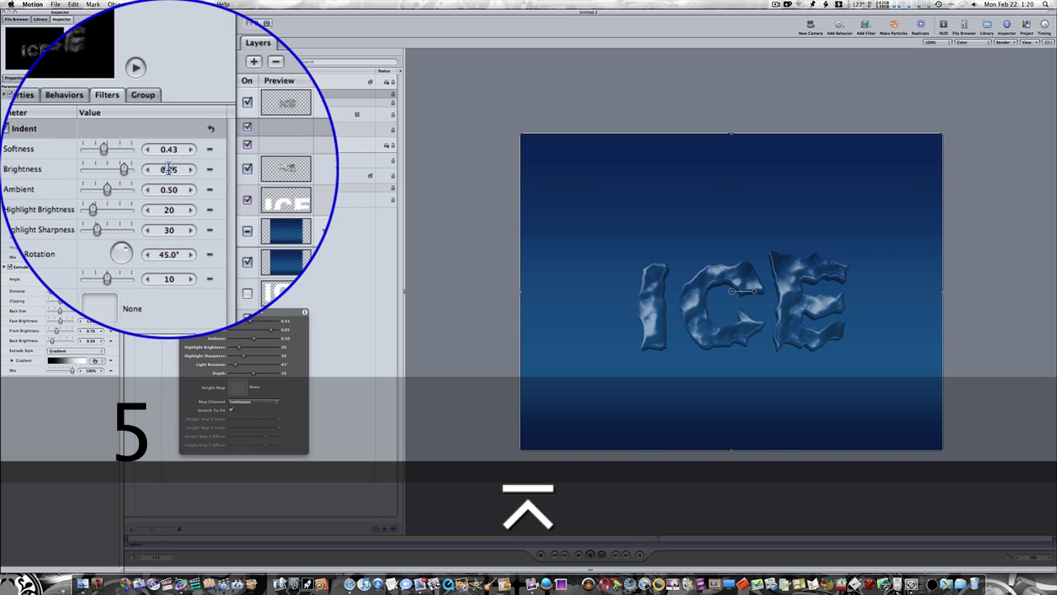
Step: Set the Indent's ambient to 0.25, highlight brightness 25, light rotation 61° and depth 20
click(168, 167)
text(.25)
key(Return)
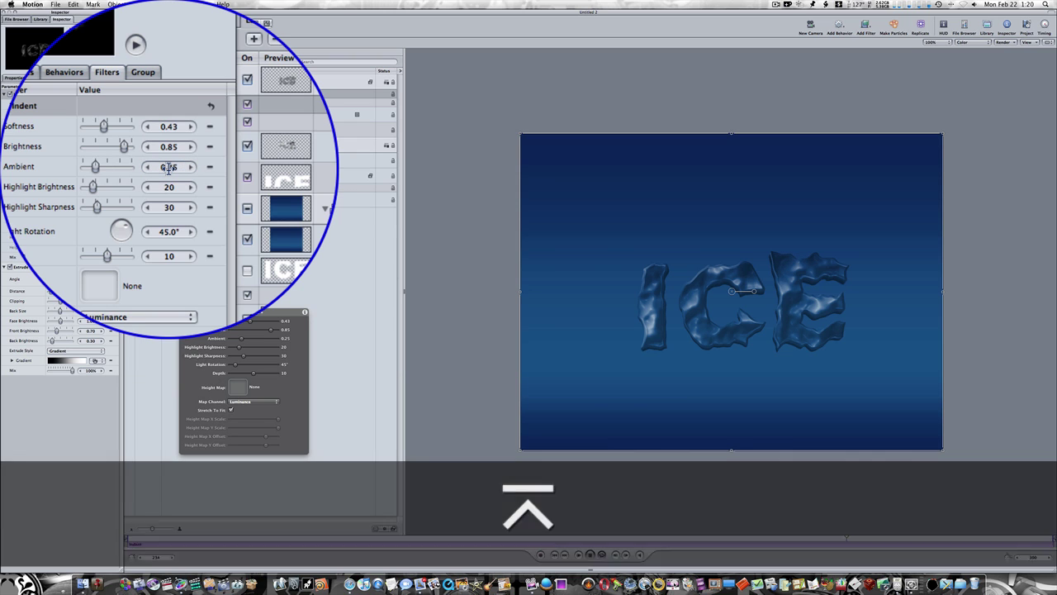
click(170, 169)
text(25)
key(Return)
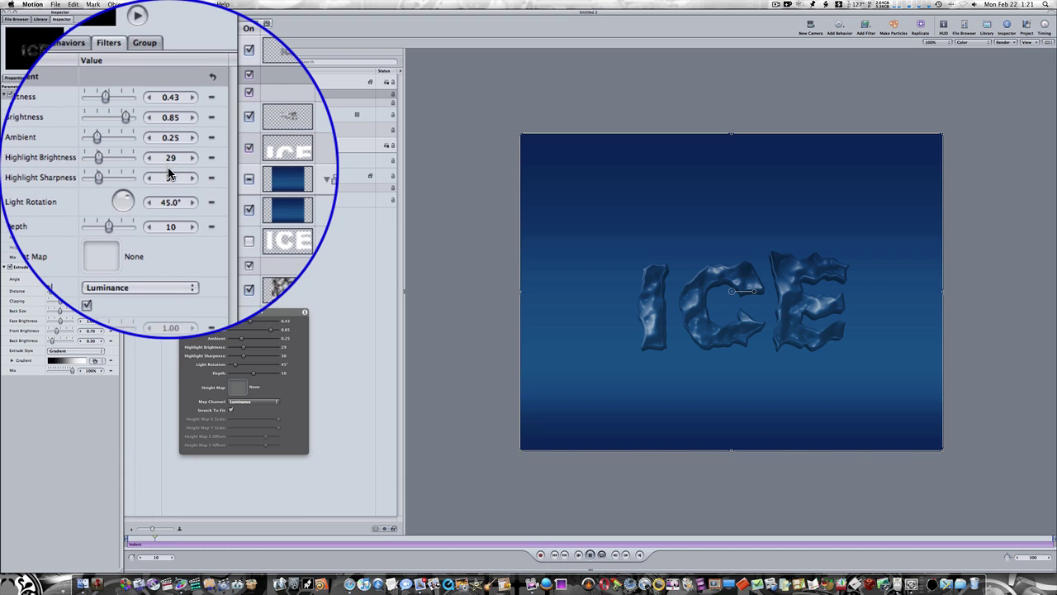
click(168, 169)
text(61)
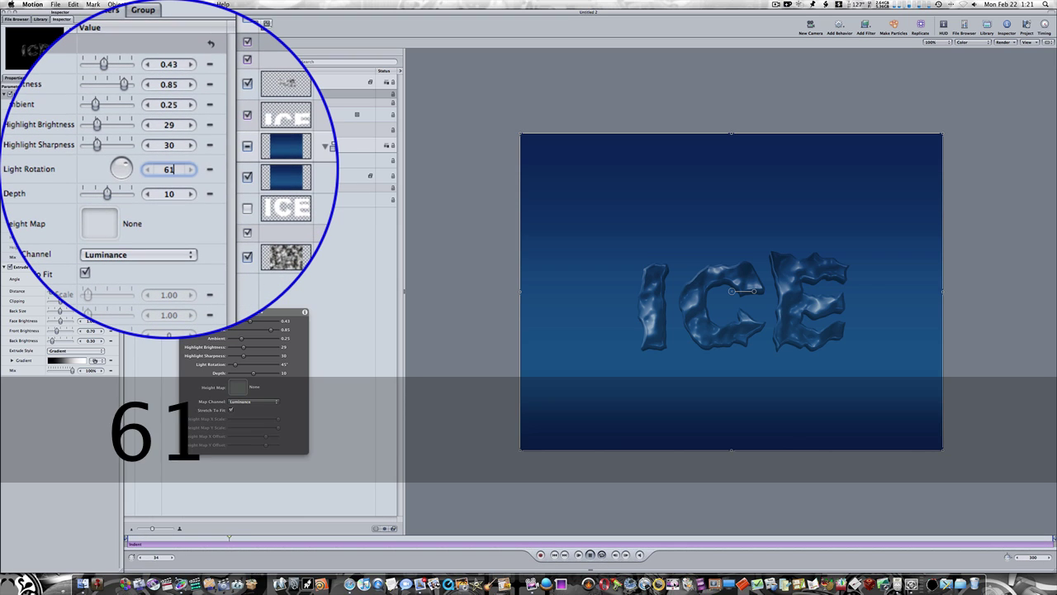
key(Return)
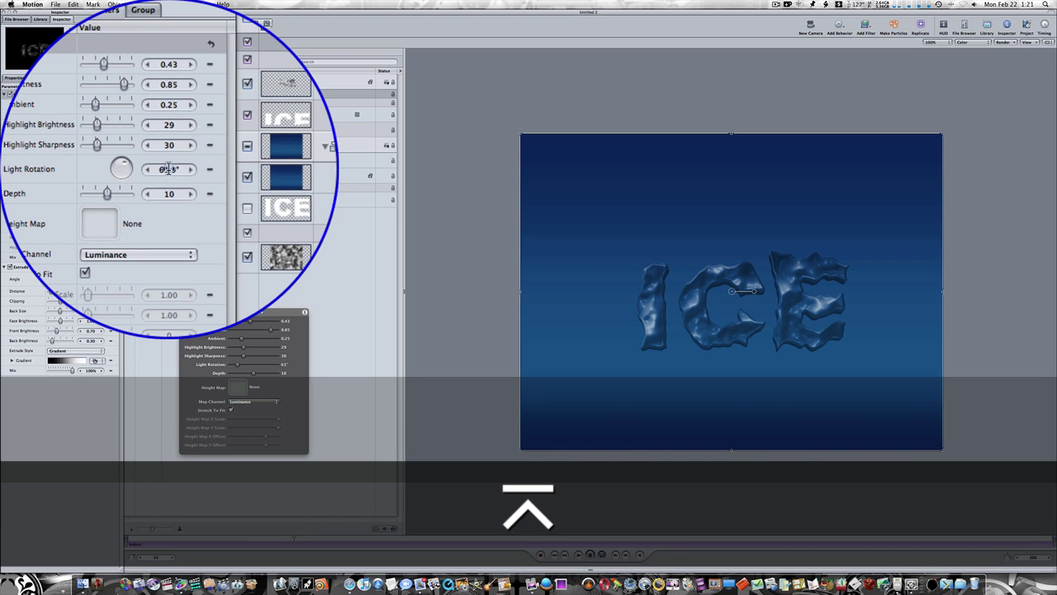
click(170, 167)
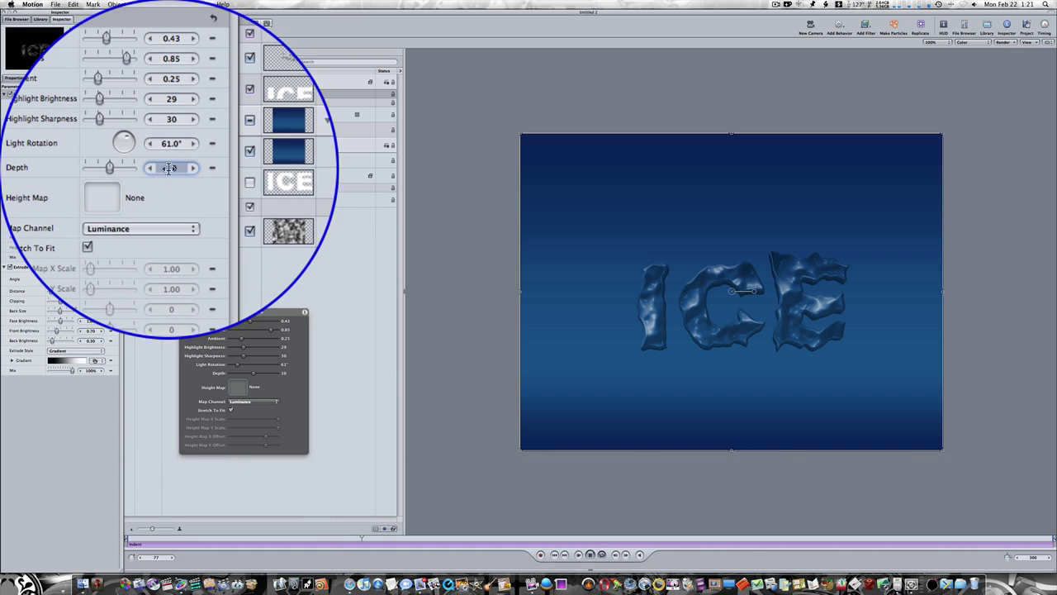
text(20)
key(Return)
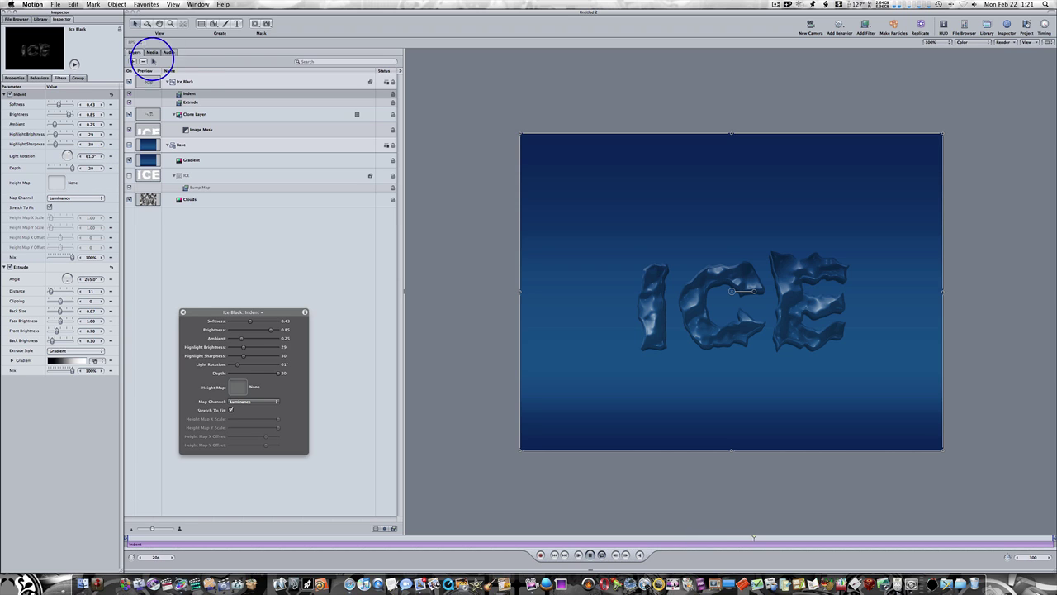
Step: Correct the Ice Black group's name to Ice Back and reselect it
click(195, 81)
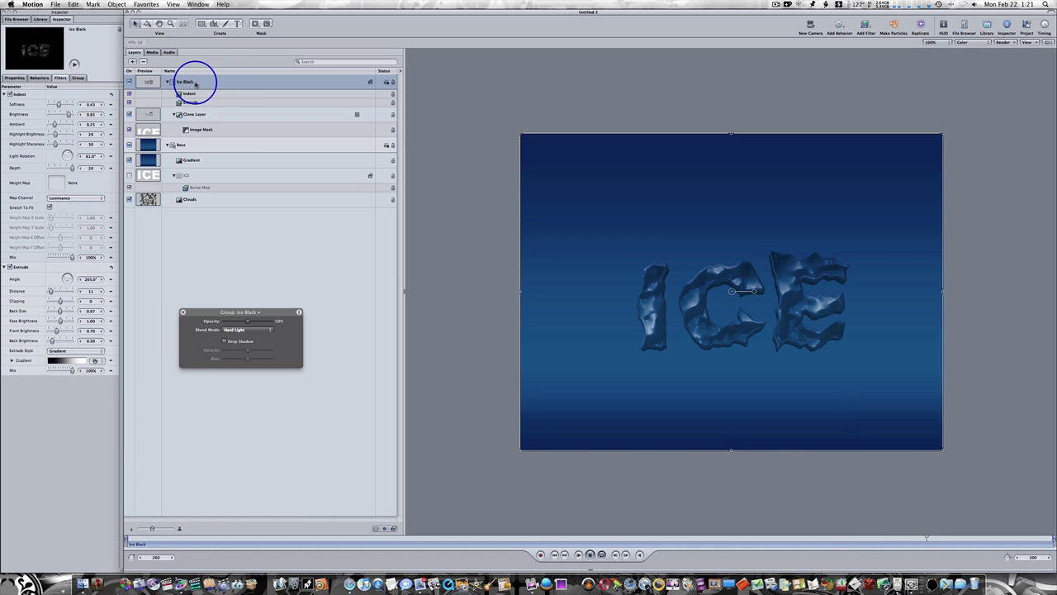
double_click(195, 82)
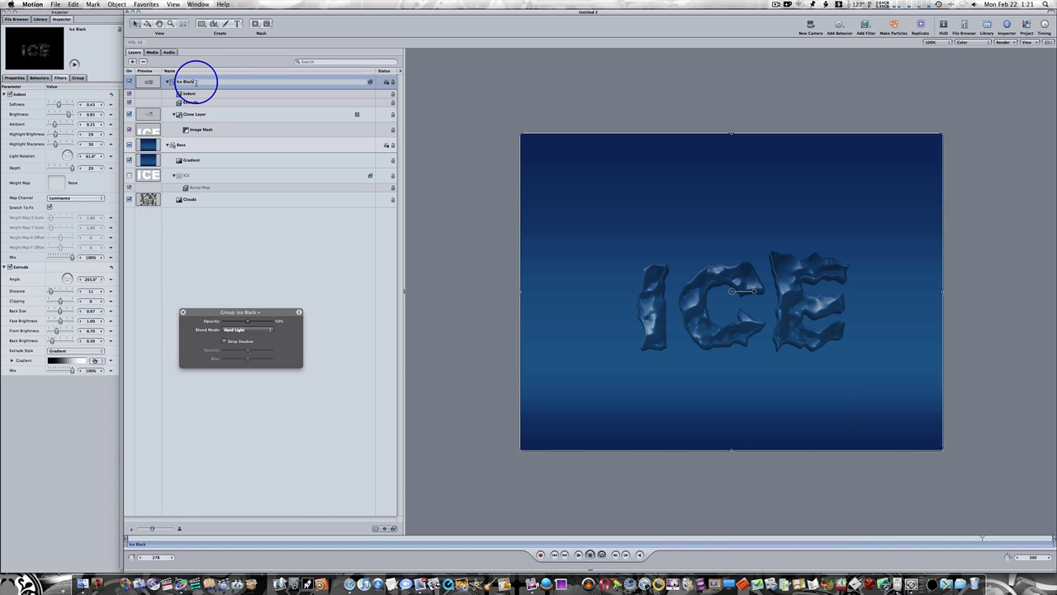
key(BackSpace)
key(BackSpace)
key(BackSpace)
key(BackSpace)
text(lack)
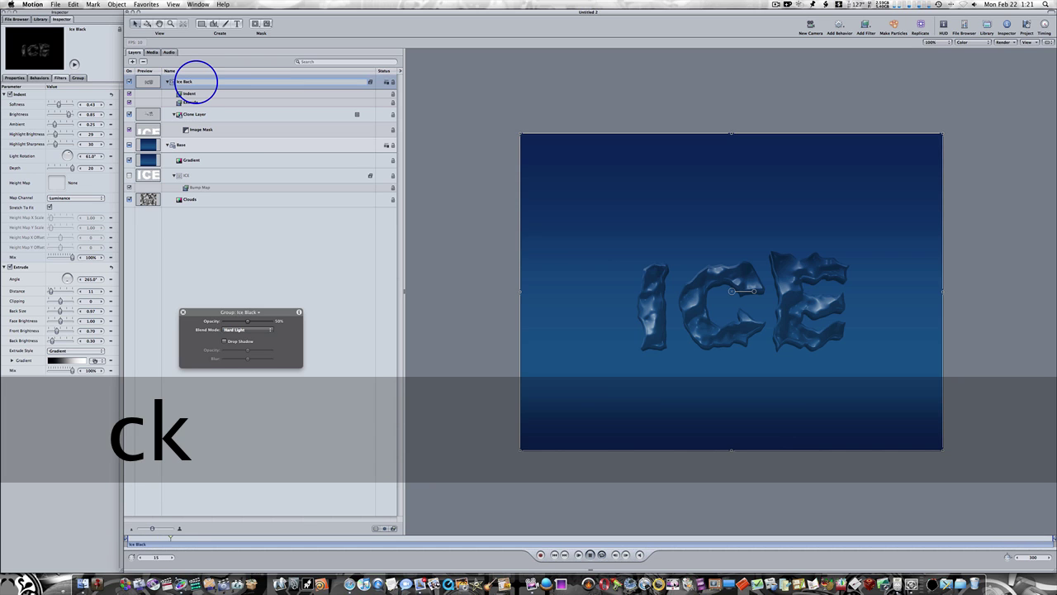
key(Return)
click(207, 221)
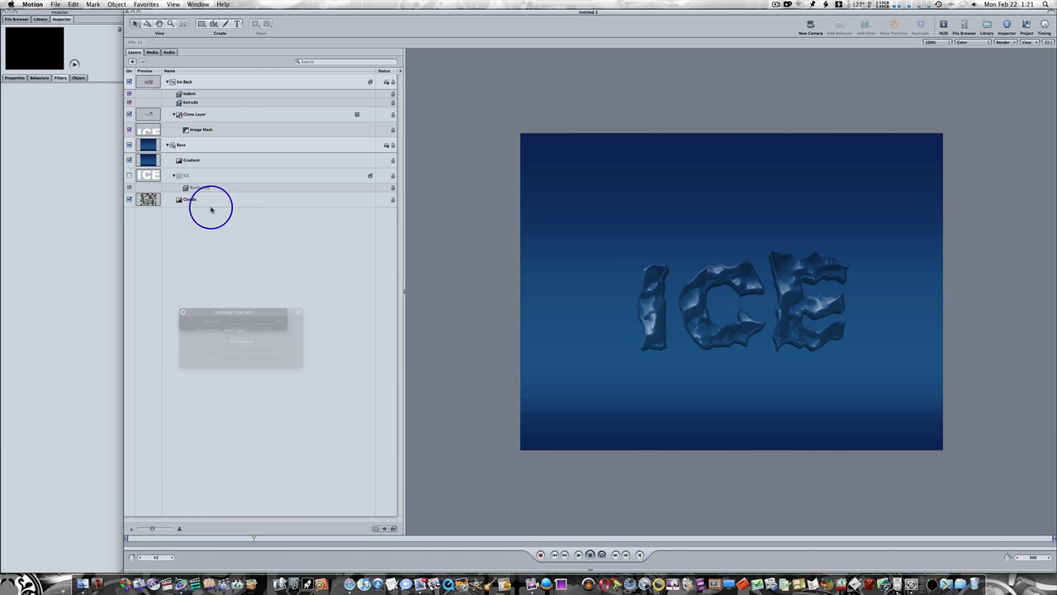
click(204, 82)
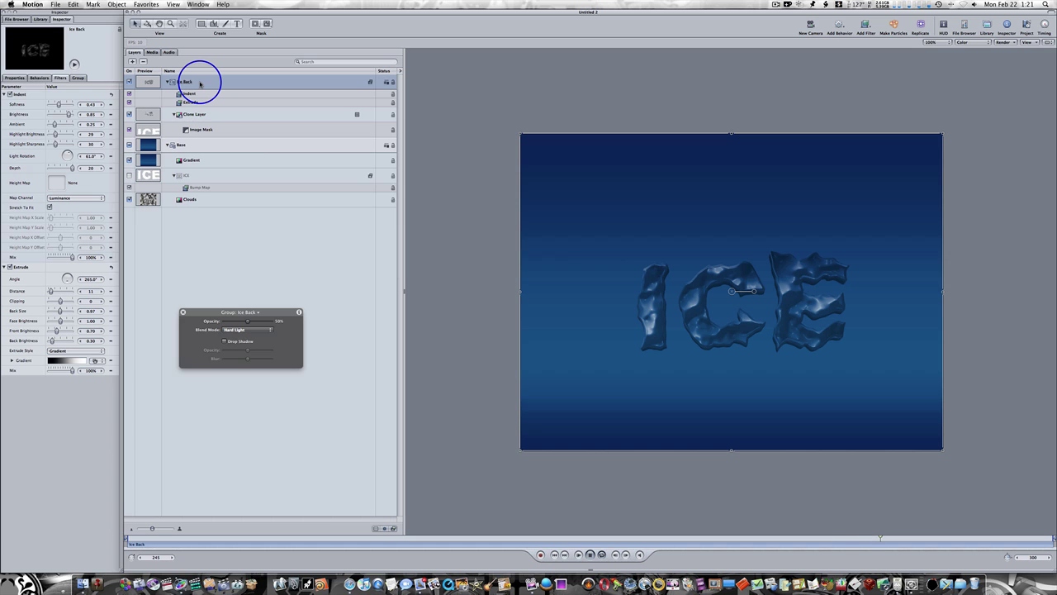
Step: Clone Ice Back with K and name the new group Ice Front
key(k)
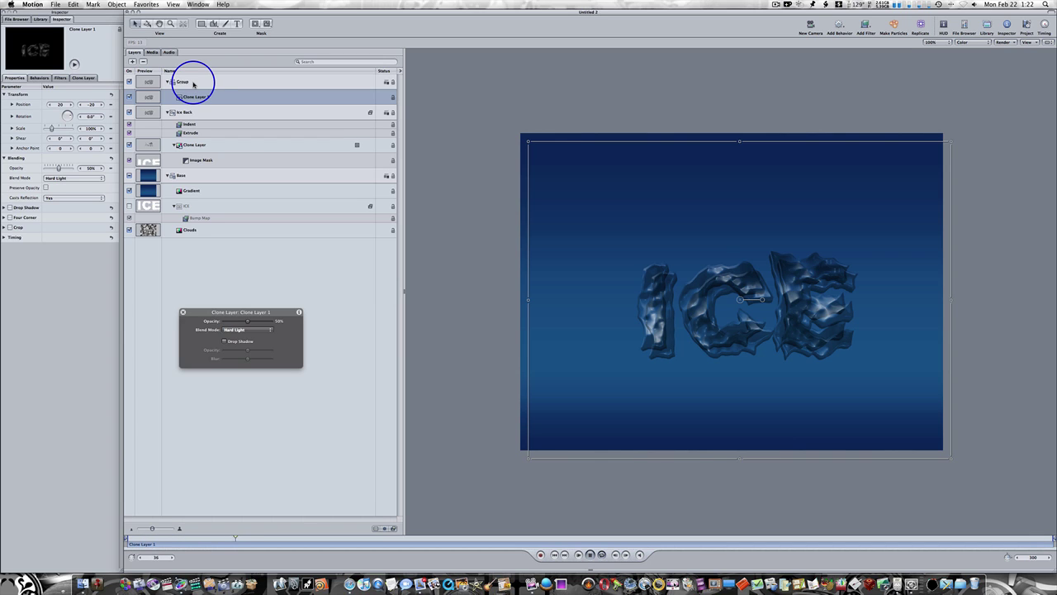
click(193, 83)
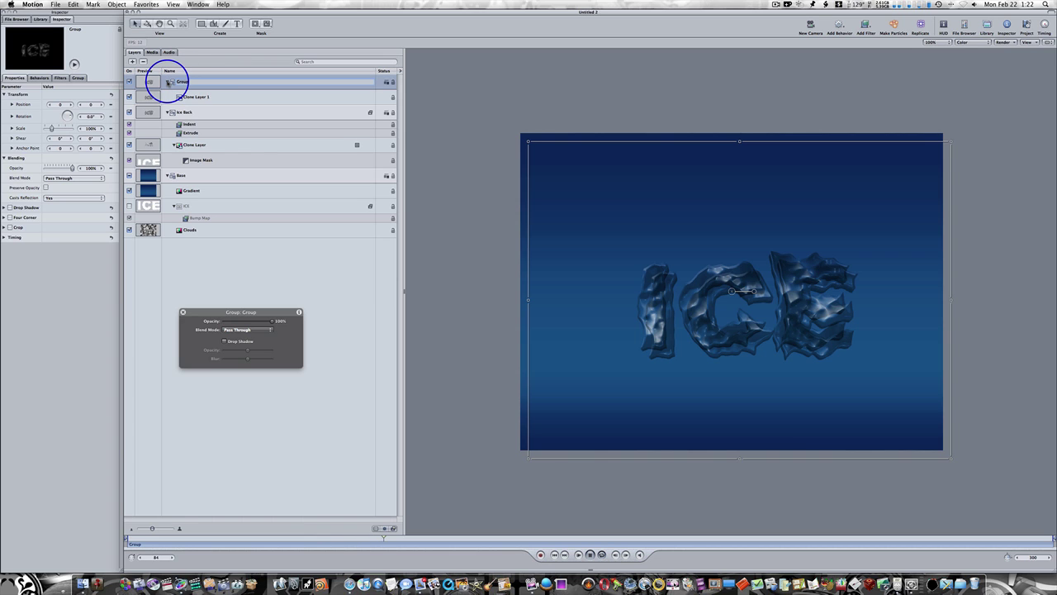
key(shift)
text(Ice Fro)
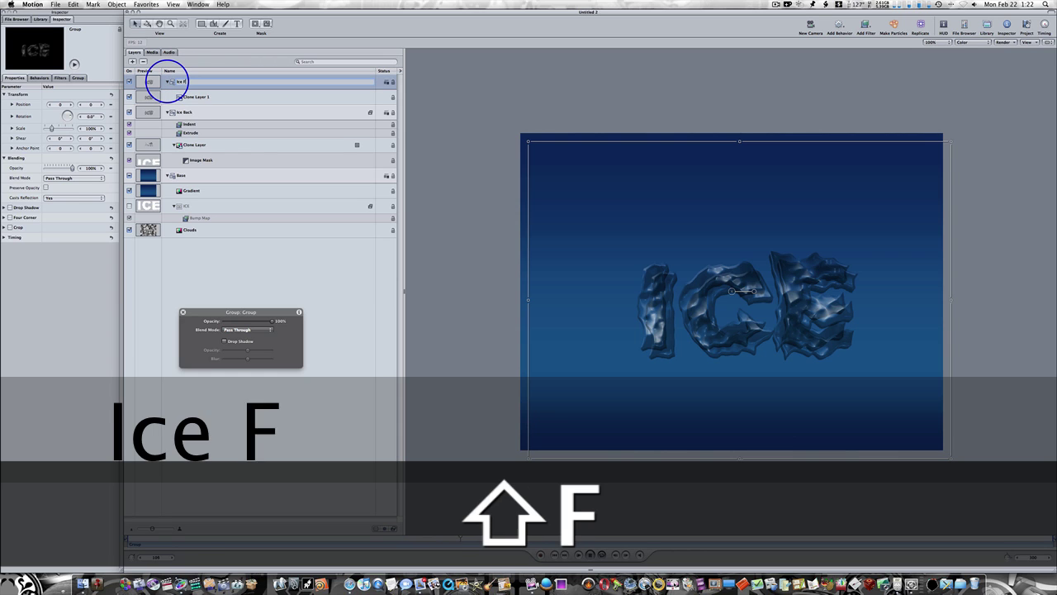
text(nt)
key(Return)
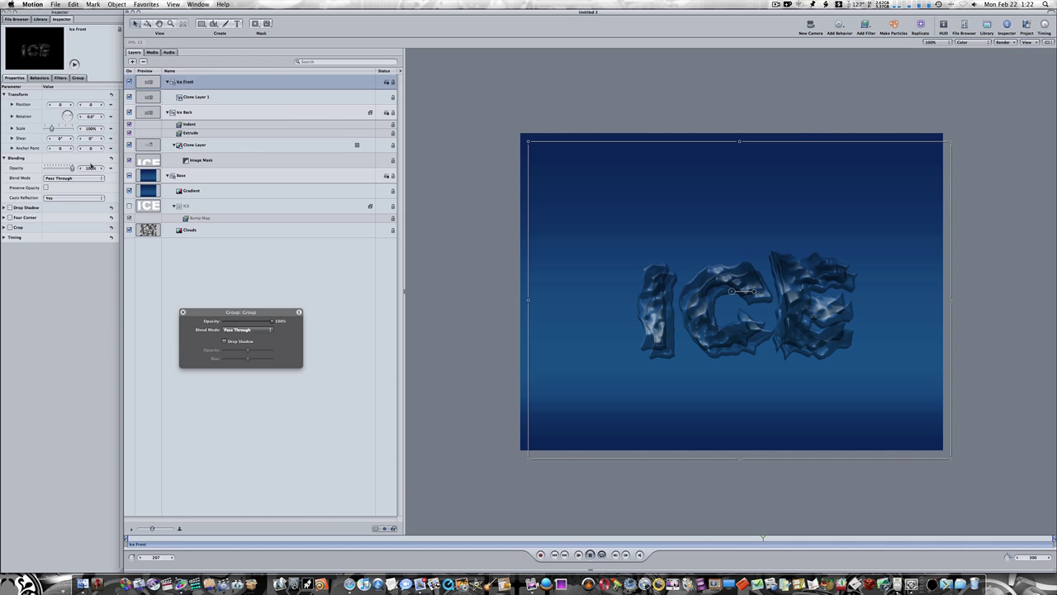
Step: Set Ice Front's blend mode to Overlay and its opacity to 40%
click(89, 177)
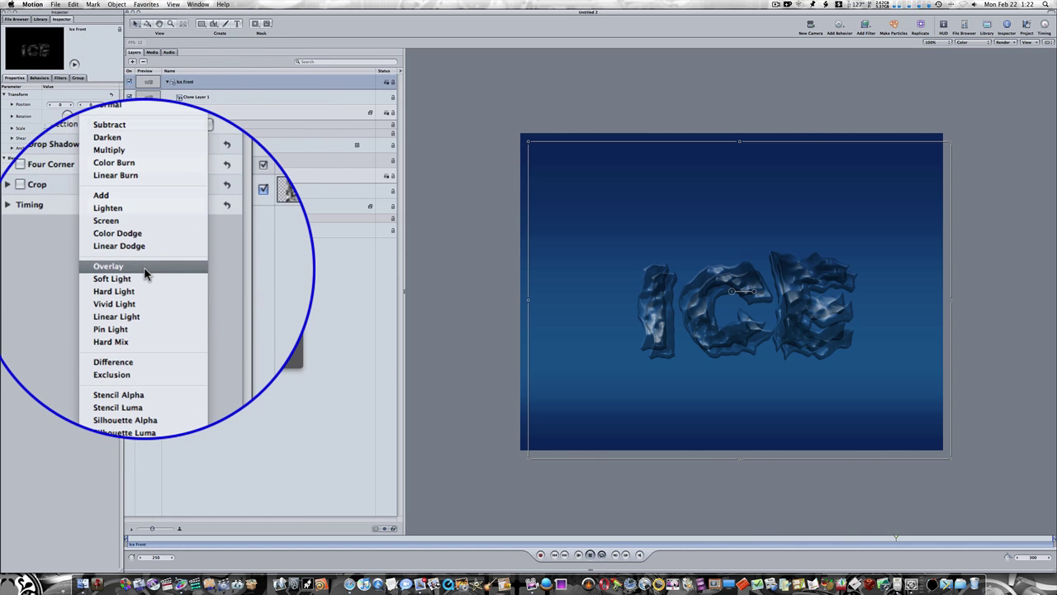
click(143, 267)
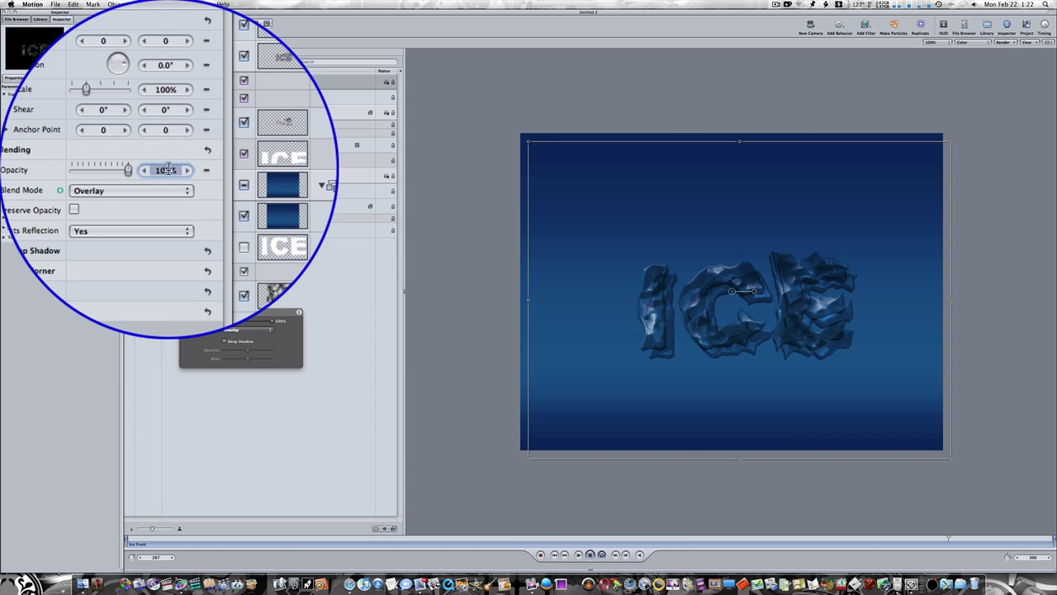
click(168, 169)
text(40)
key(Return)
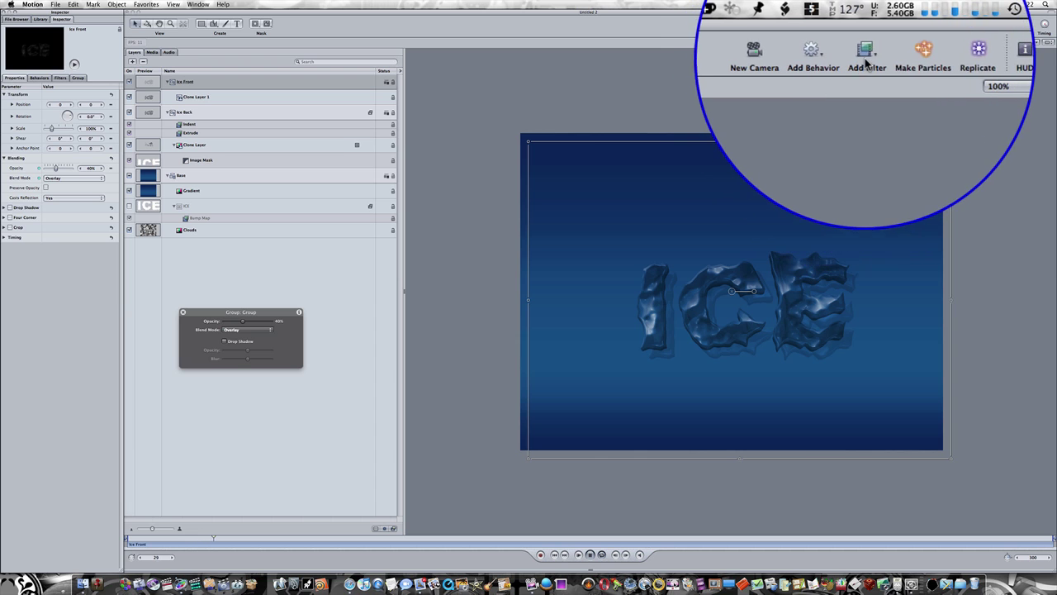
Step: Add an Unsharp Mask filter to the Ice Front group
click(867, 62)
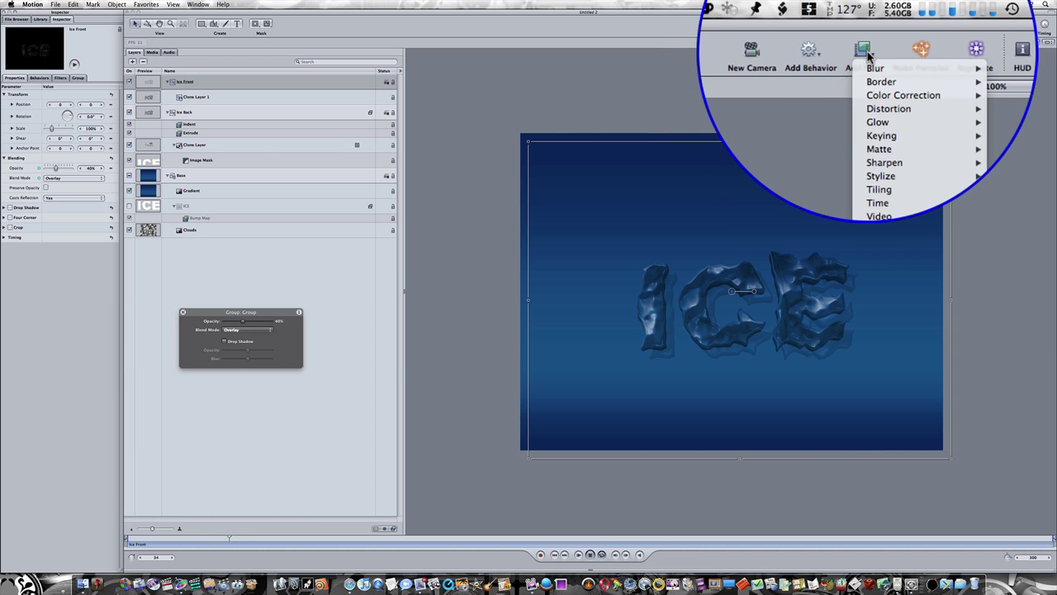
mouse_move(876, 163)
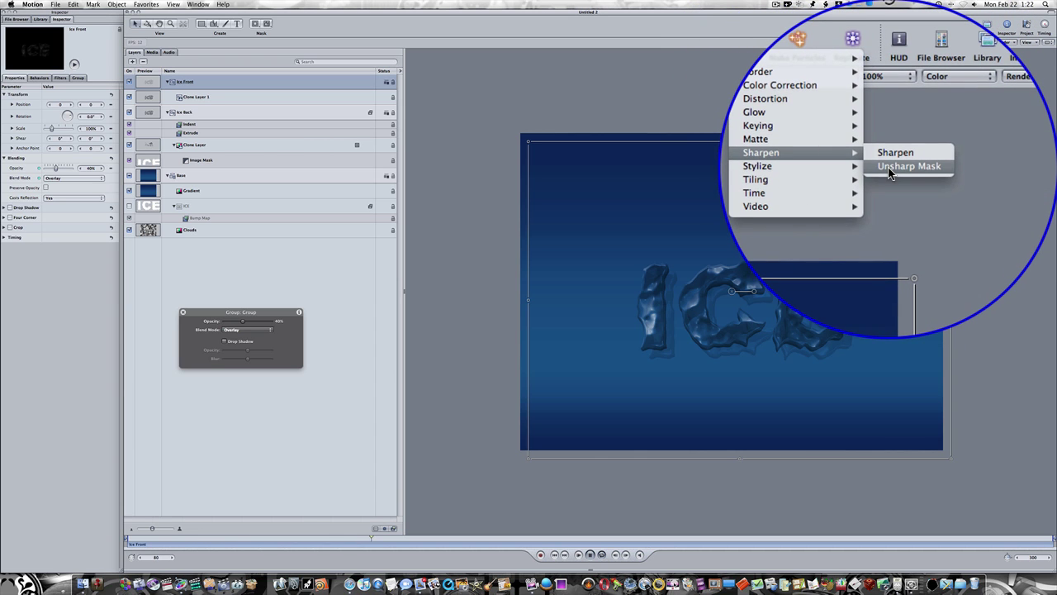
click(890, 166)
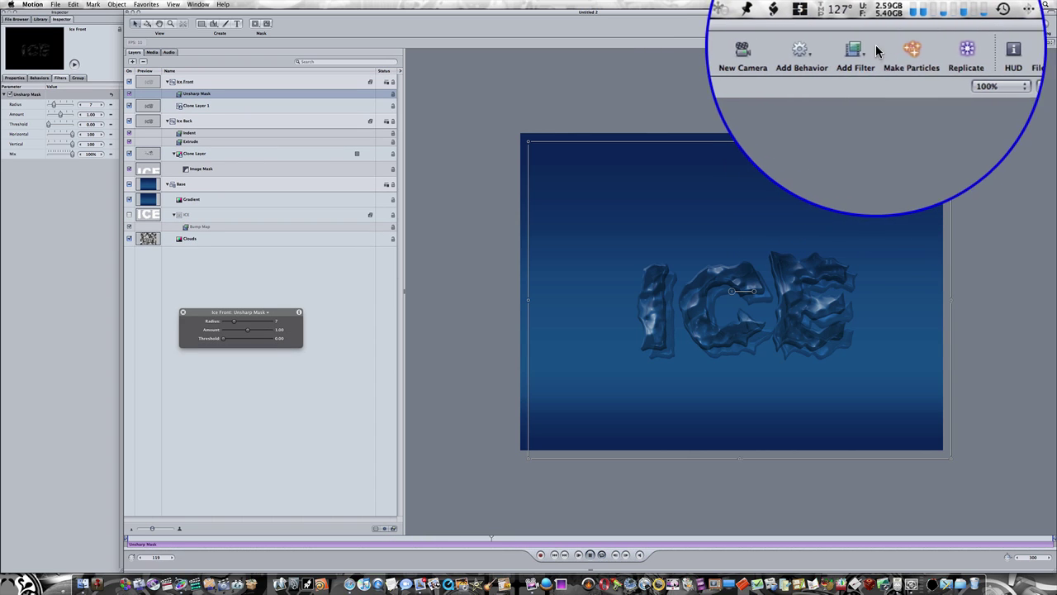
Step: Add a Gradient Colorize filter to Ice Front and set its repeats to 9
click(864, 50)
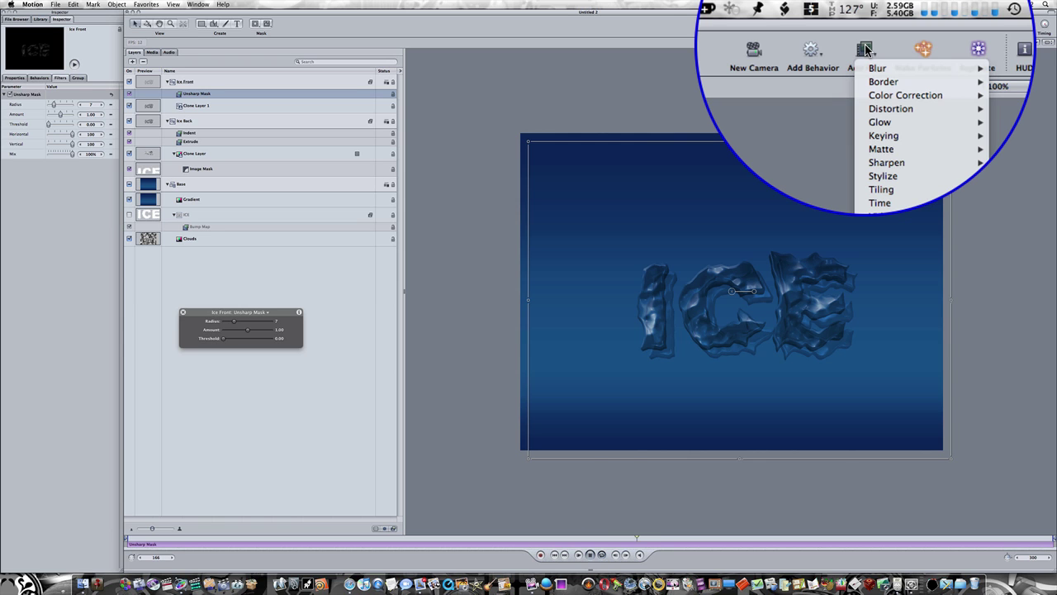
mouse_move(871, 96)
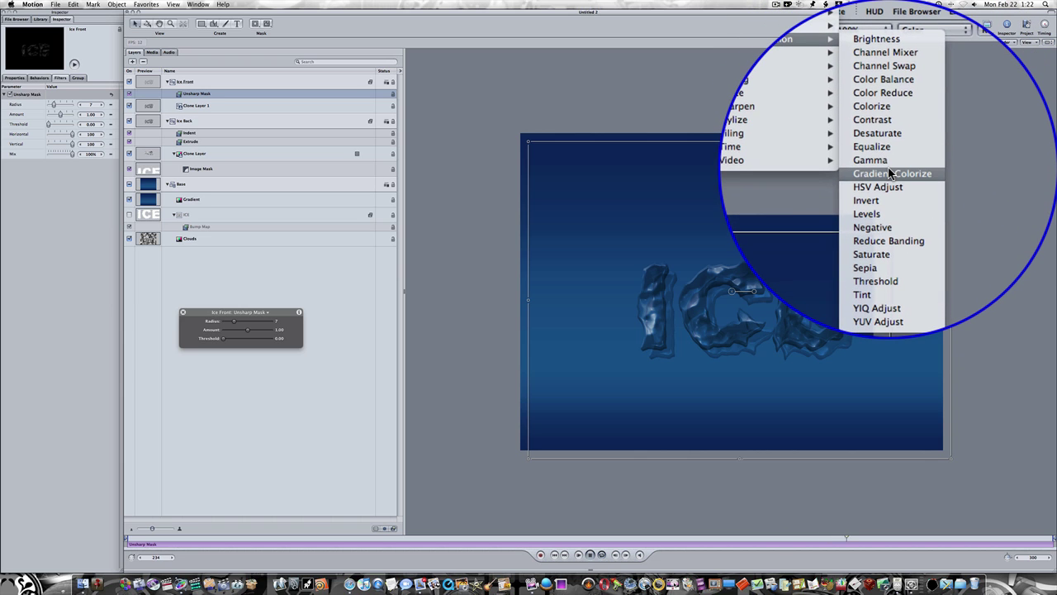
click(889, 173)
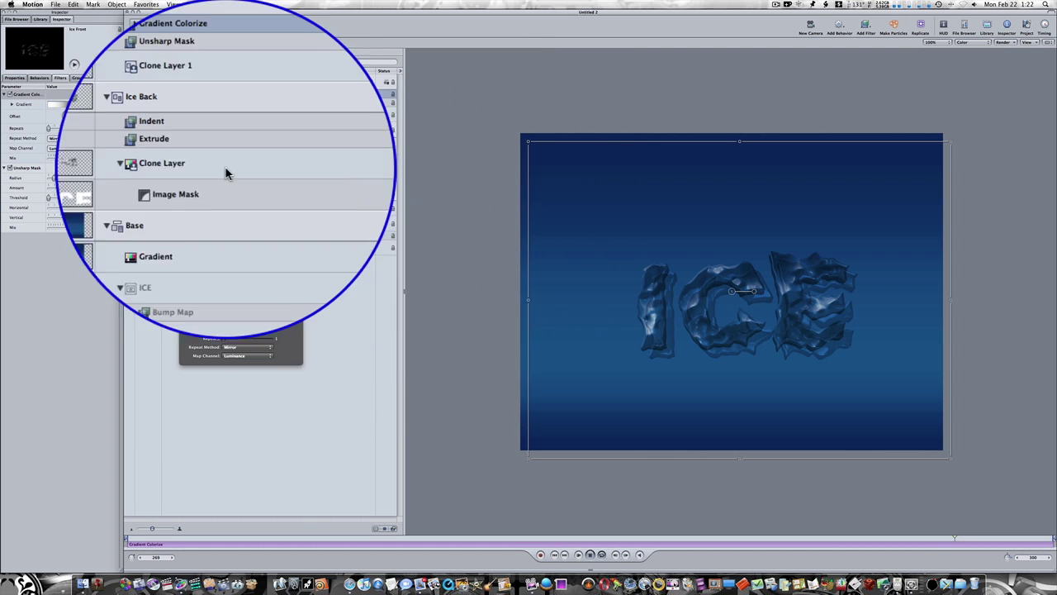
click(168, 168)
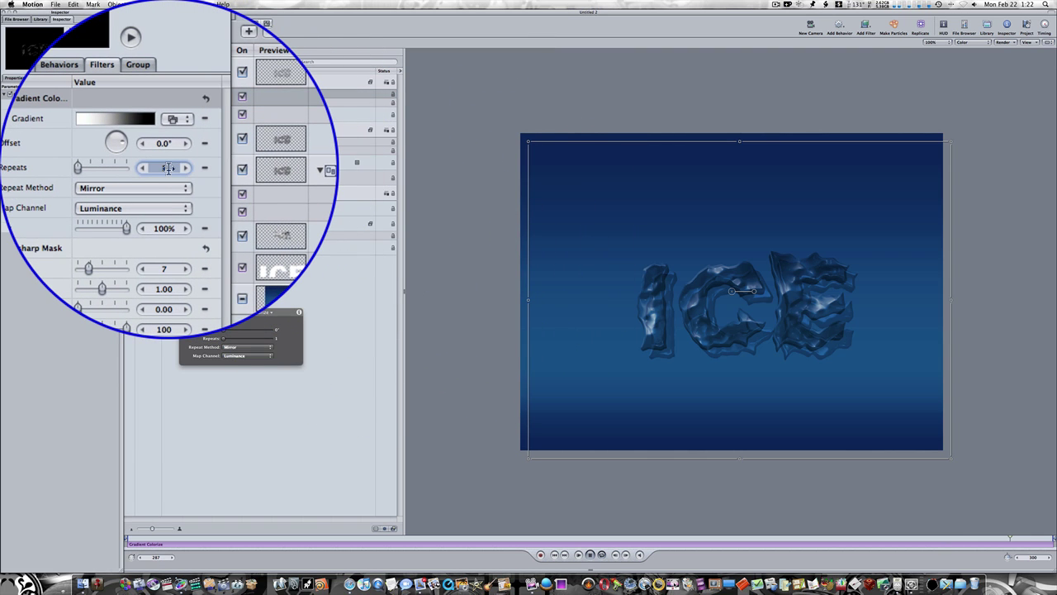
text(9)
key(Return)
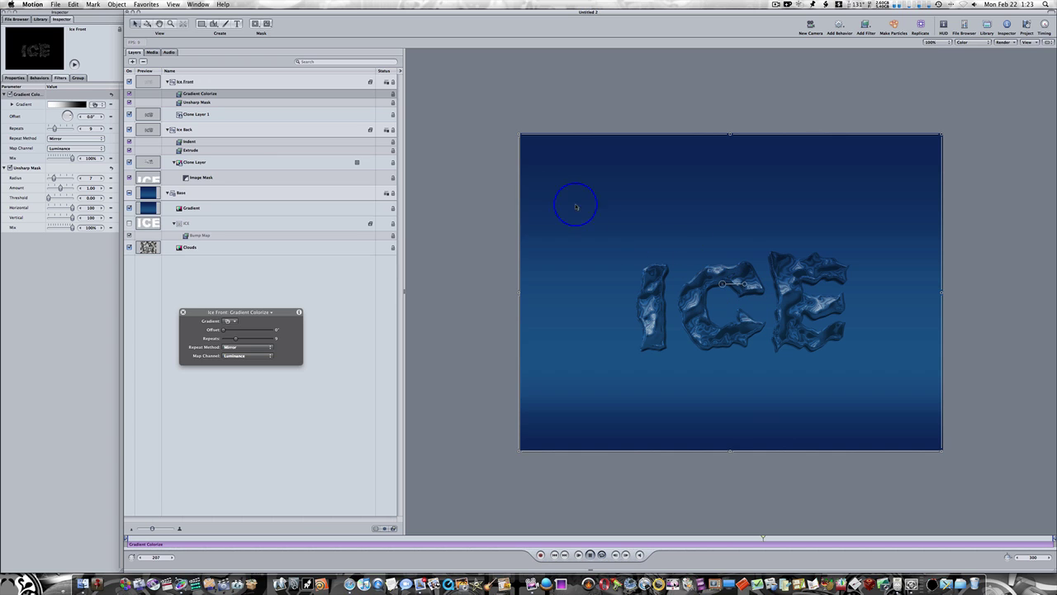
Step: Collapse the groups, then group Ice Front with Ice Back and name the new group Ice Main
click(168, 130)
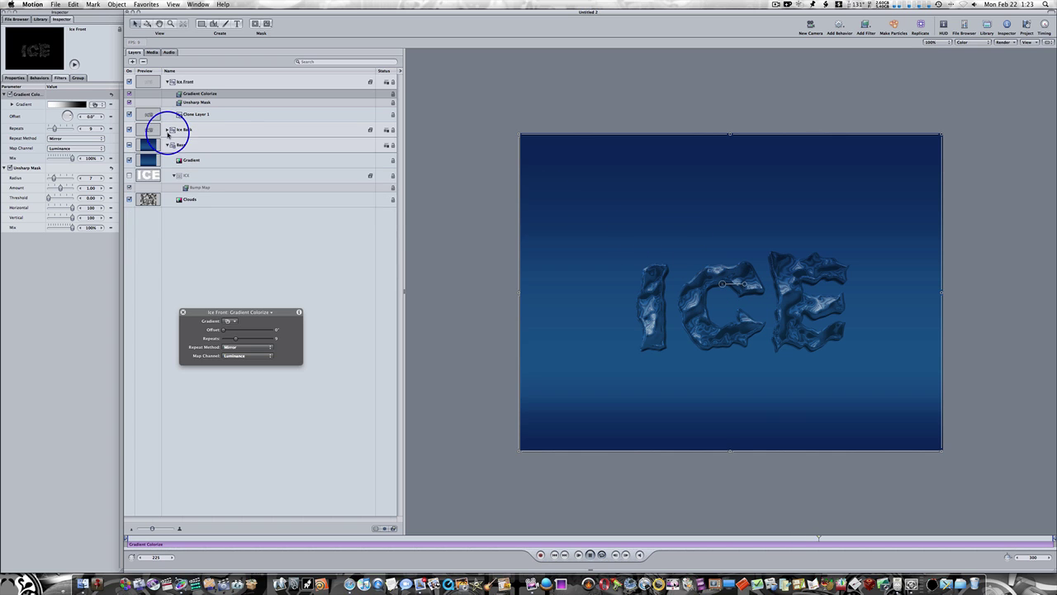
click(168, 144)
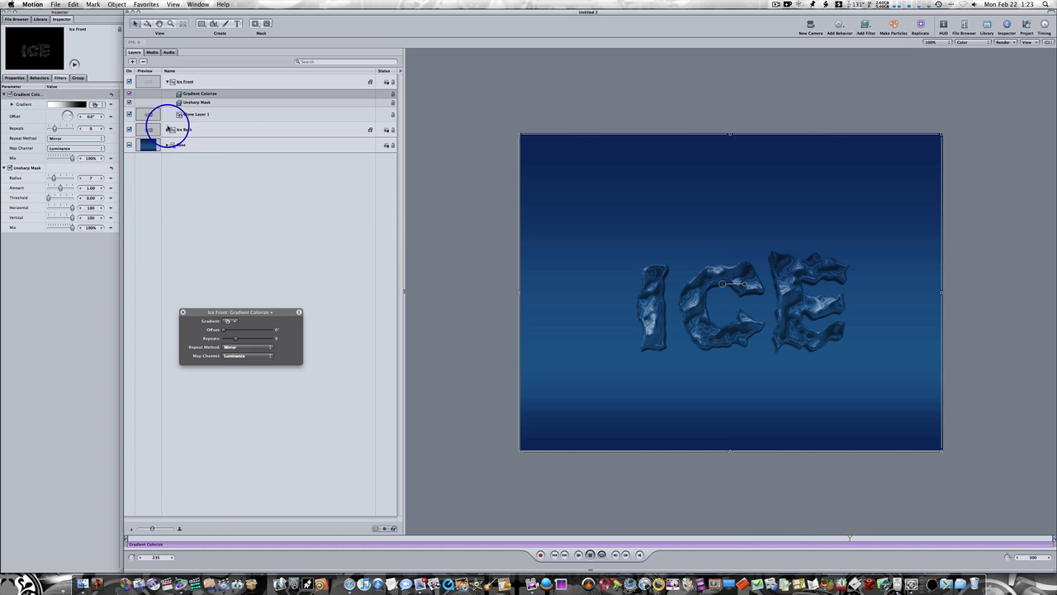
click(166, 81)
click(194, 82)
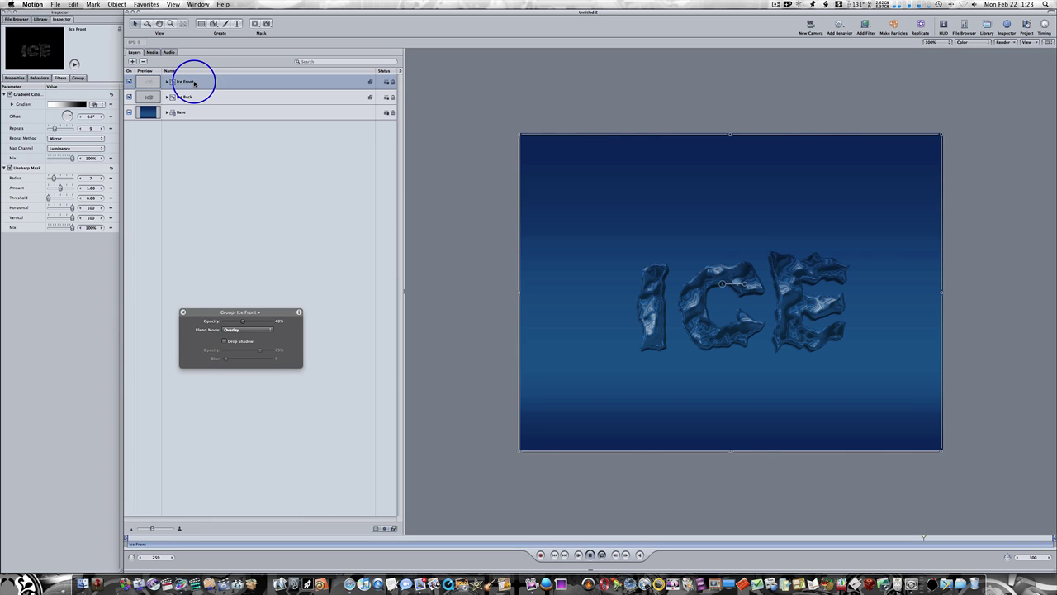
super+click(198, 97)
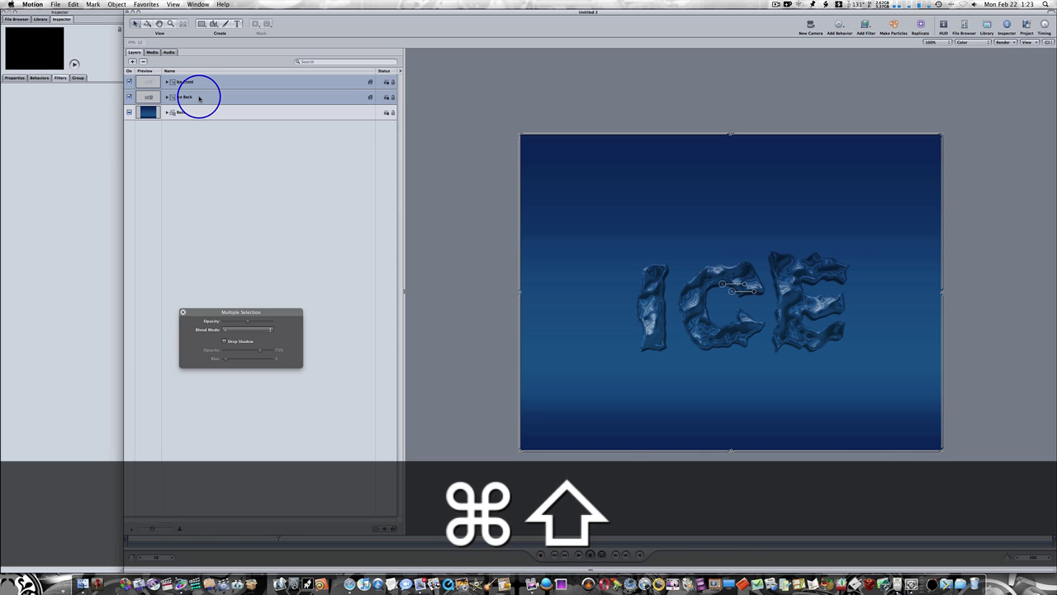
key(super+shift+g)
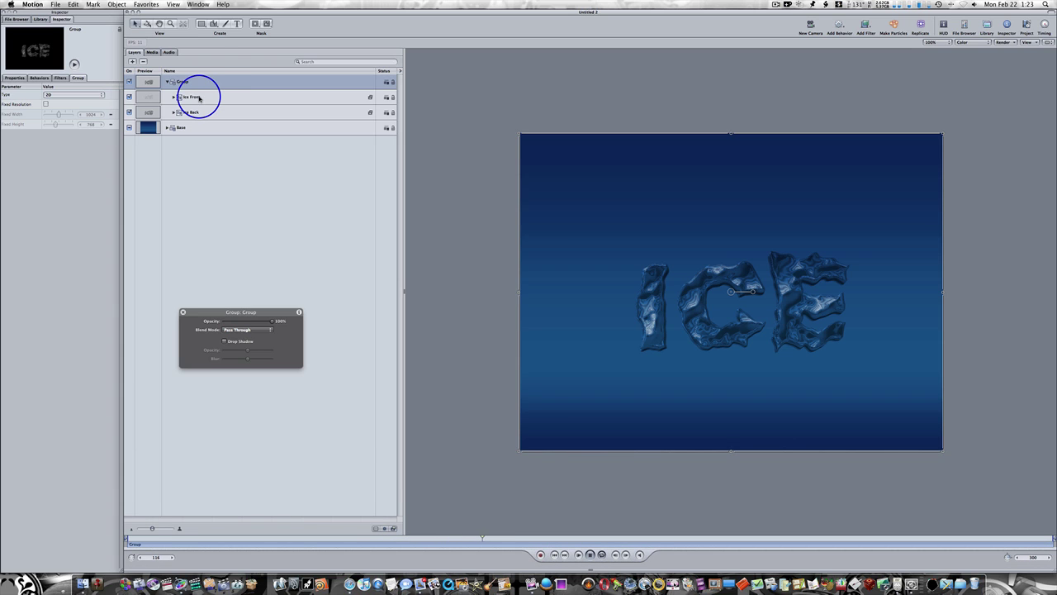
double_click(191, 82)
text(Ic)
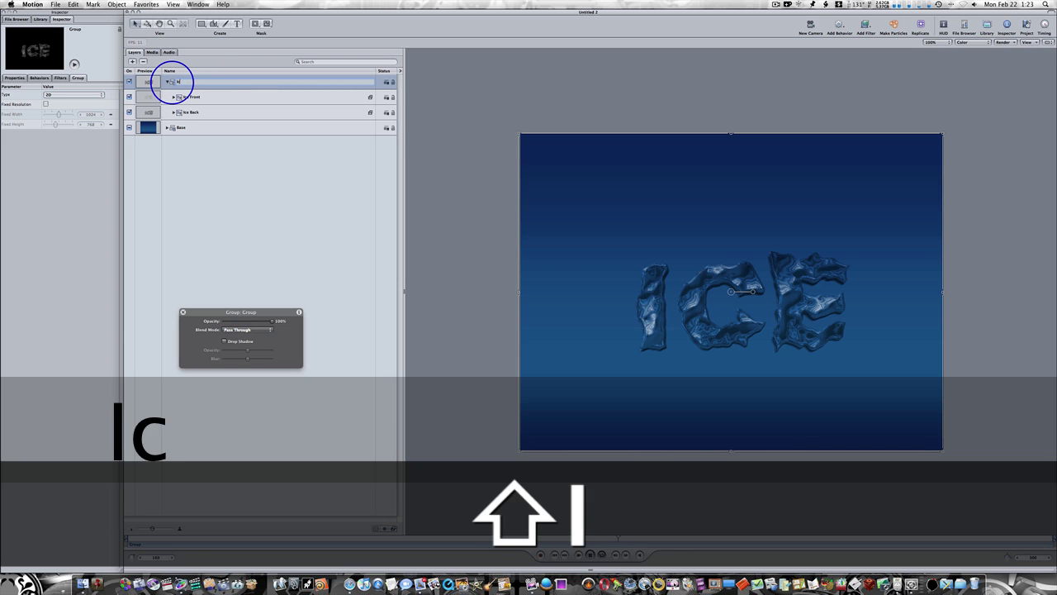
text(e Main)
key(Return)
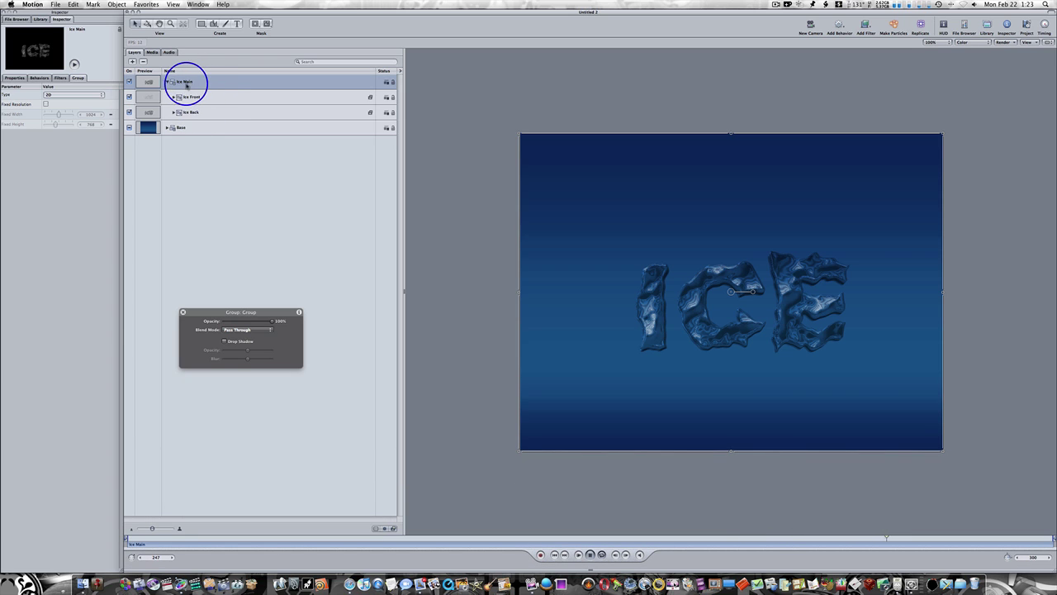
click(169, 83)
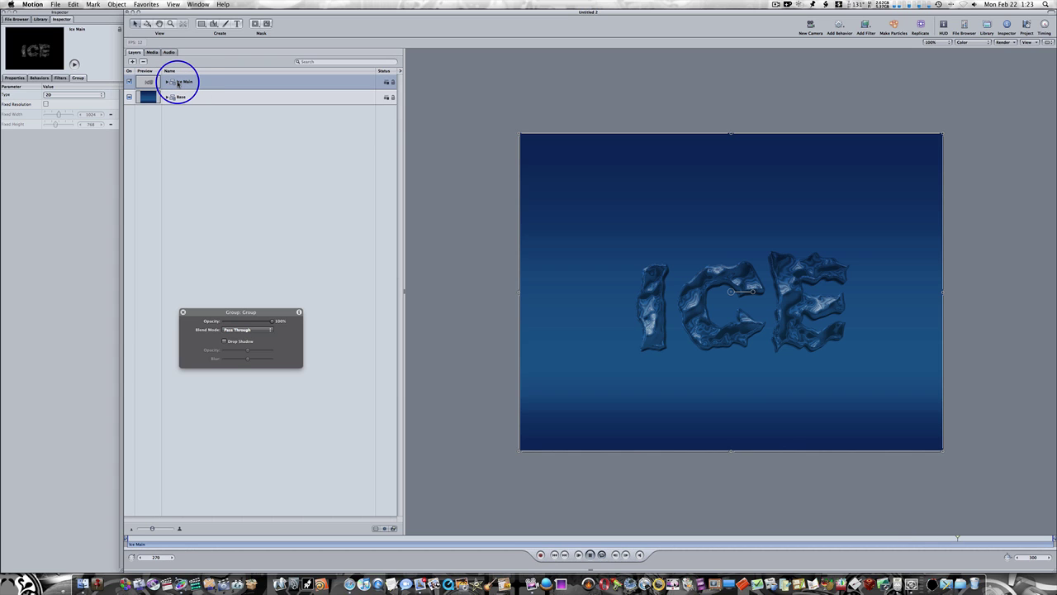
Step: Clone Ice Main into a new group and rename that group 'Reflection'
key(k)
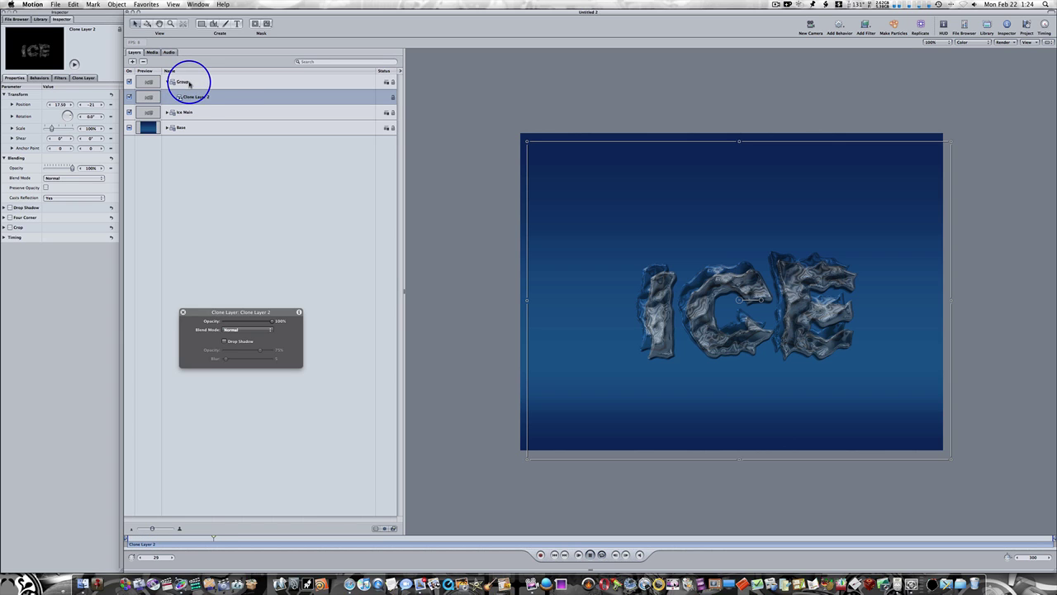
click(188, 82)
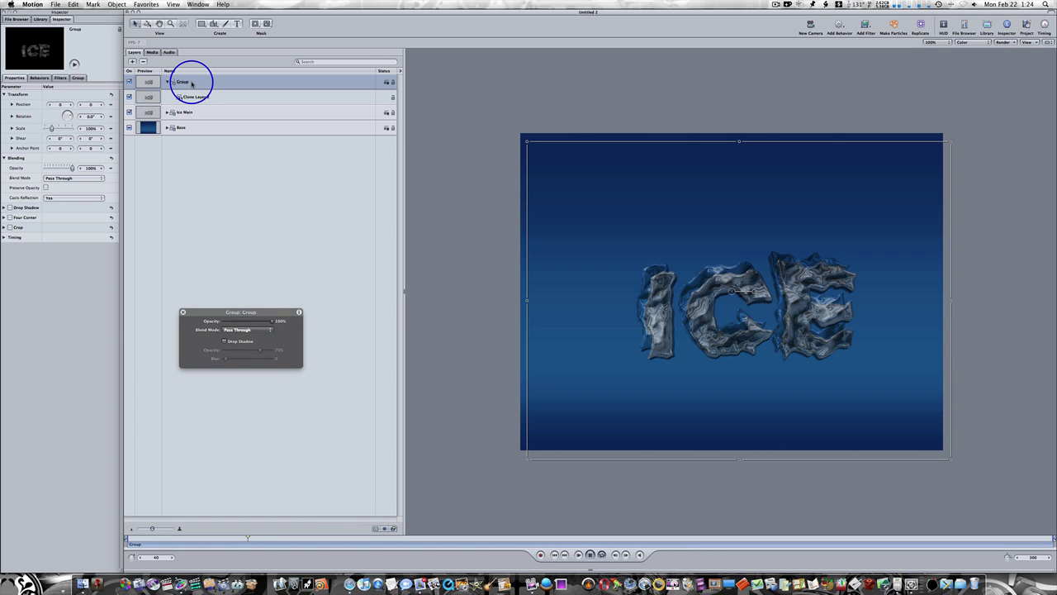
double_click(191, 83)
text(Re)
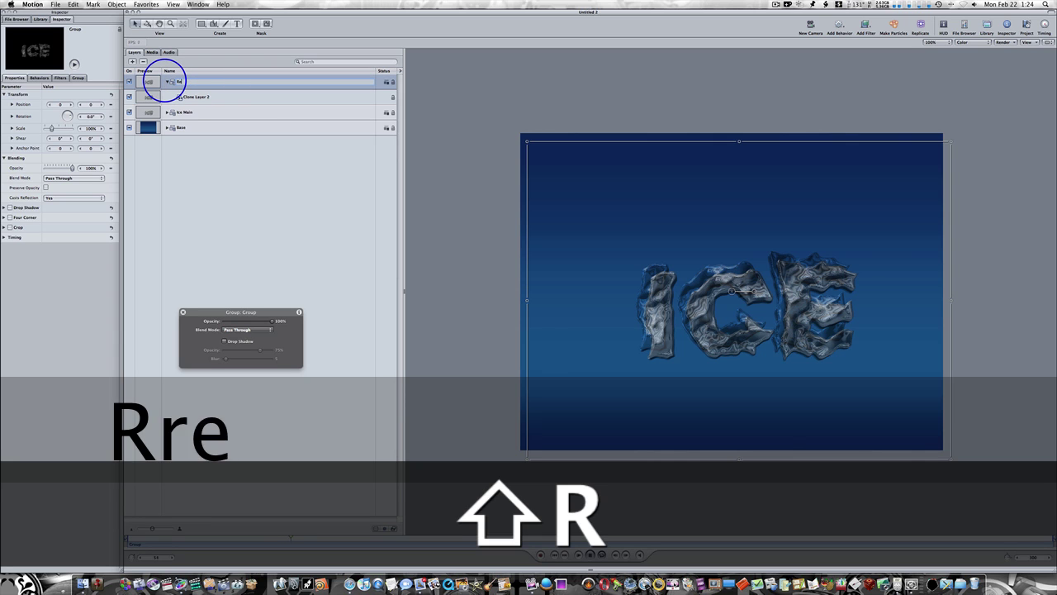
text(flection)
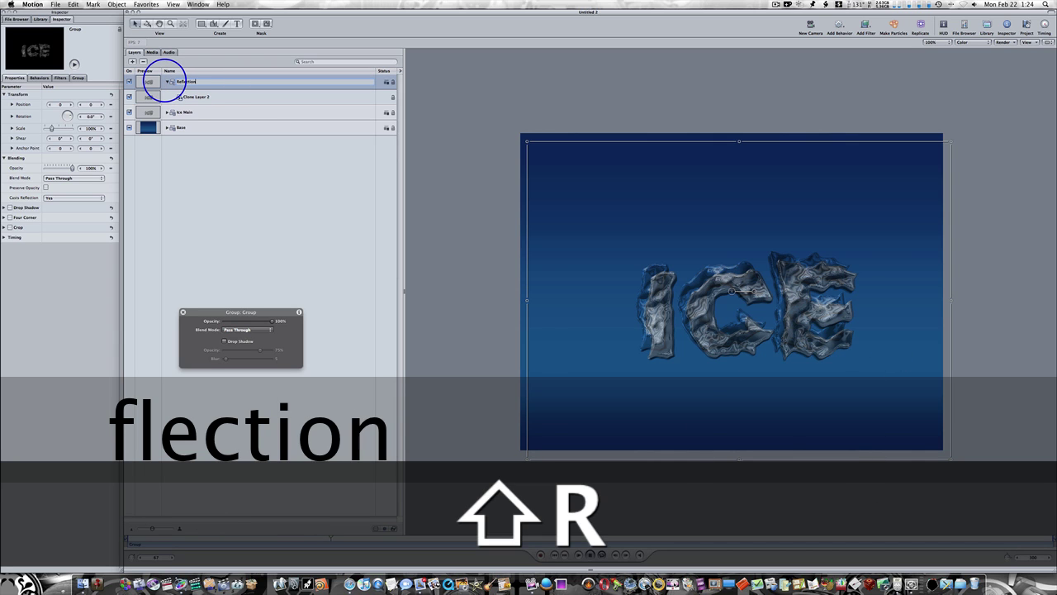
key(Return)
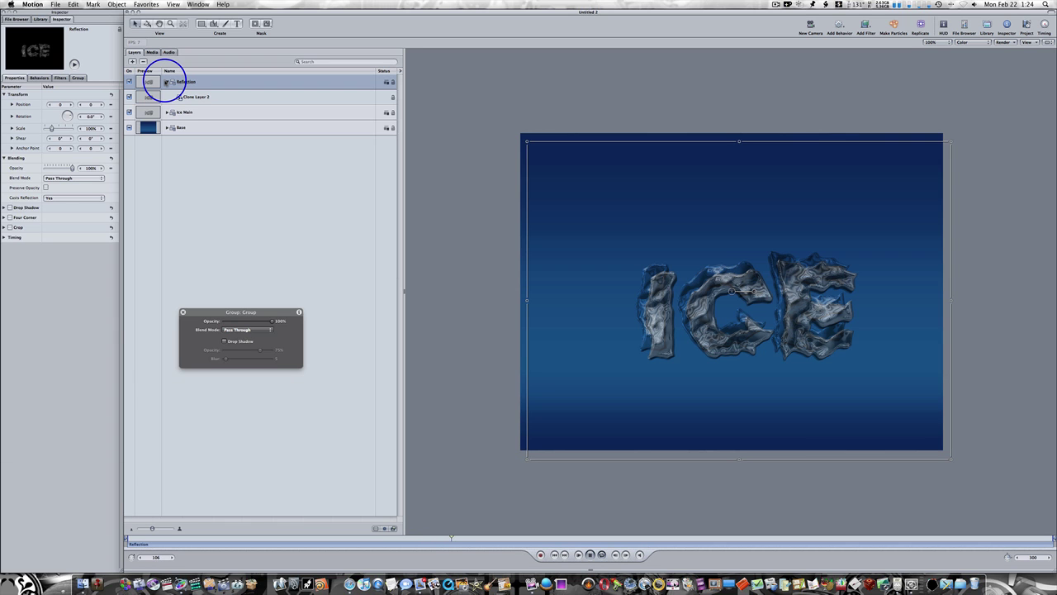
Step: Set the Reflection group's blend mode to Overlay and place it beneath Ice Main
click(98, 178)
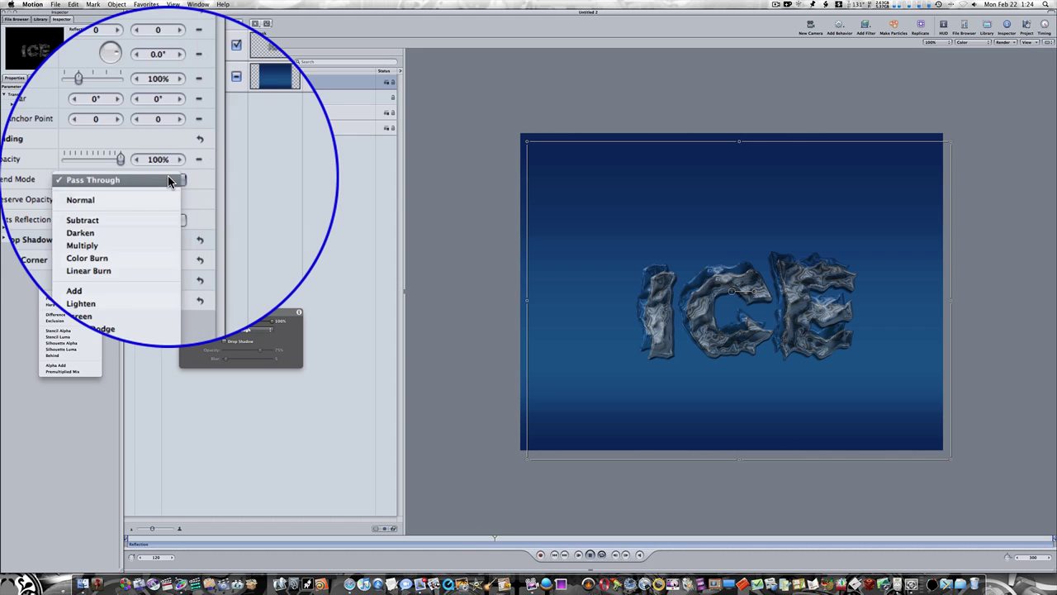
click(214, 273)
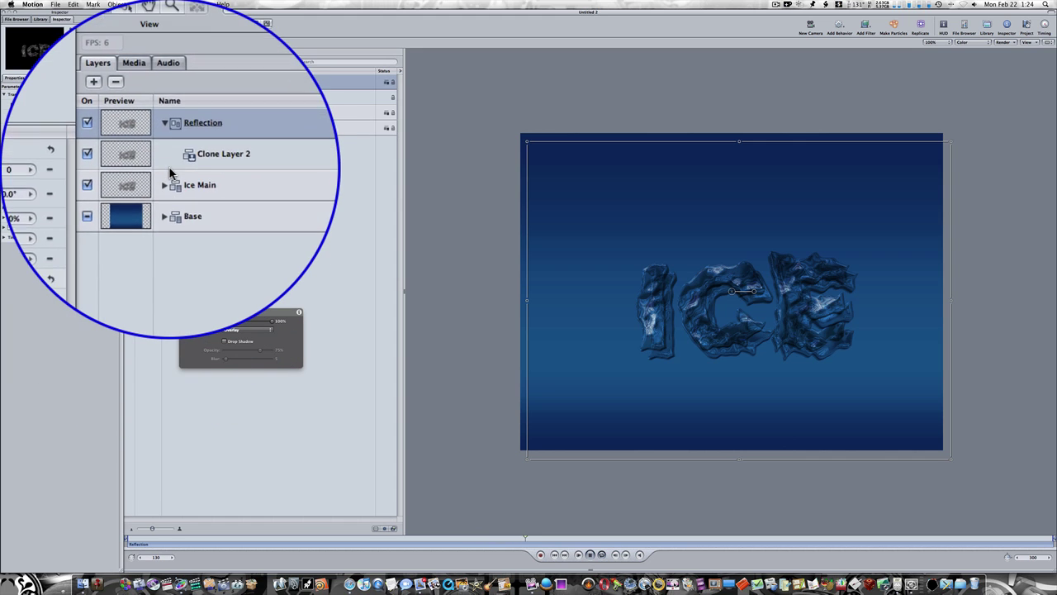
mouse_move(177, 169)
mouse_down()
mouse_move(170, 156)
mouse_move(173, 172)
mouse_up()
key(super+z)
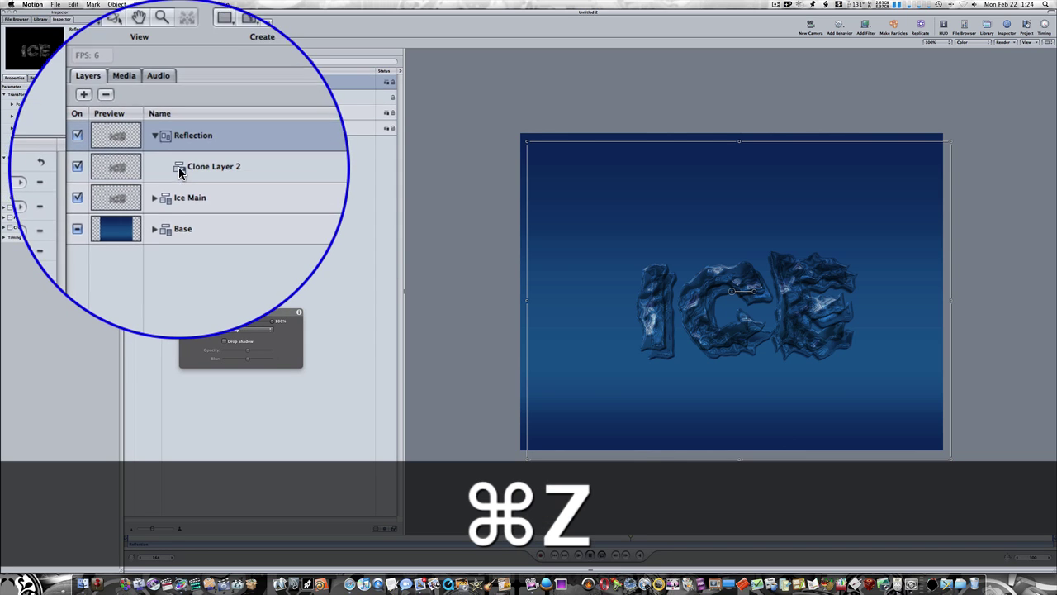
click(169, 169)
drag(169, 169, 173, 173)
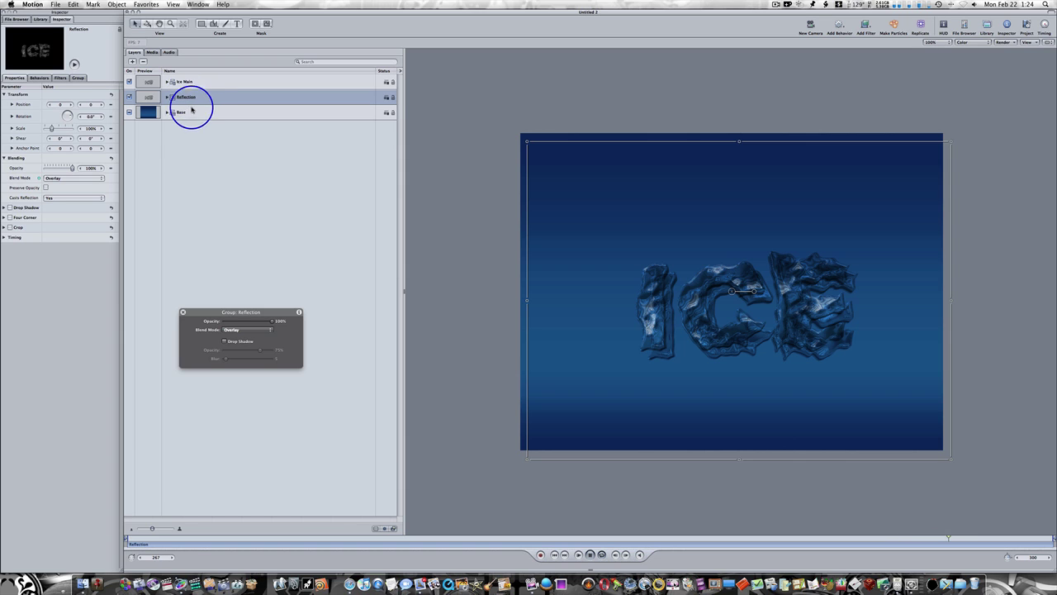
Step: Rotate Clone Layer 2 180° on Y and Z, then lower it beneath the ICE letters
click(168, 98)
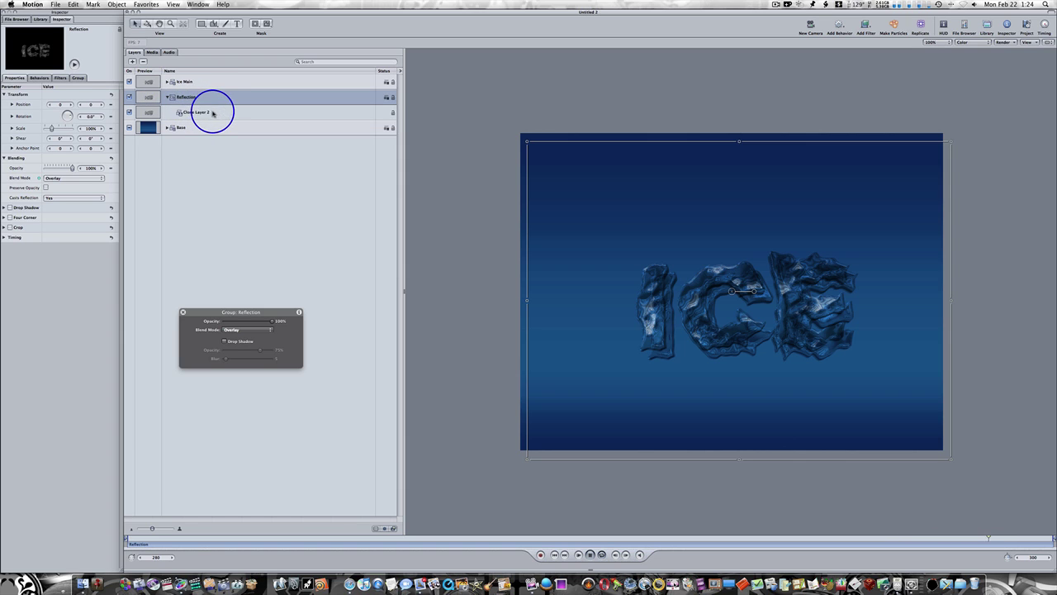
click(212, 112)
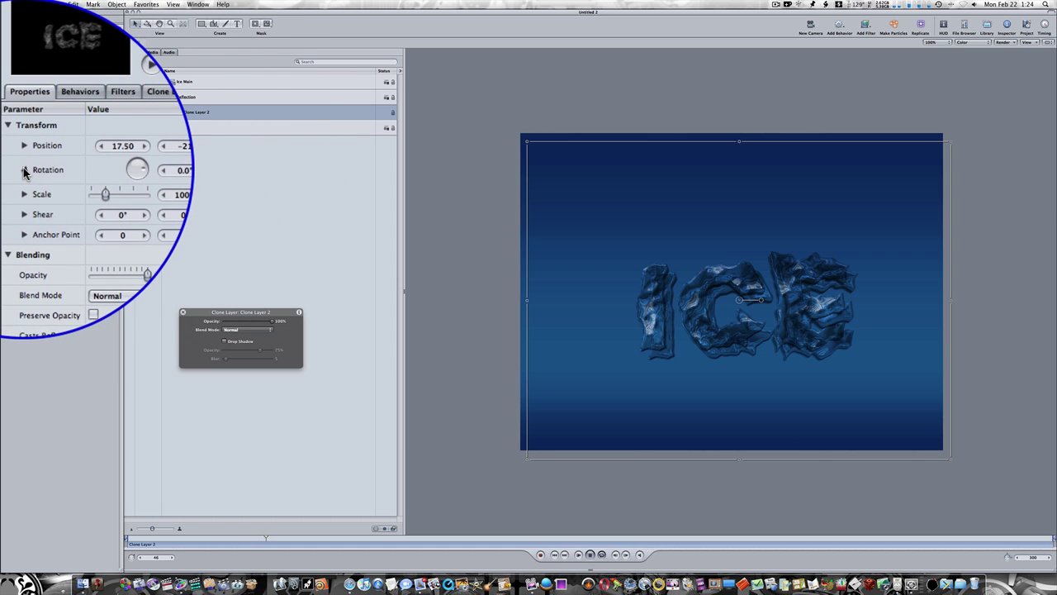
click(25, 179)
click(169, 169)
text(180)
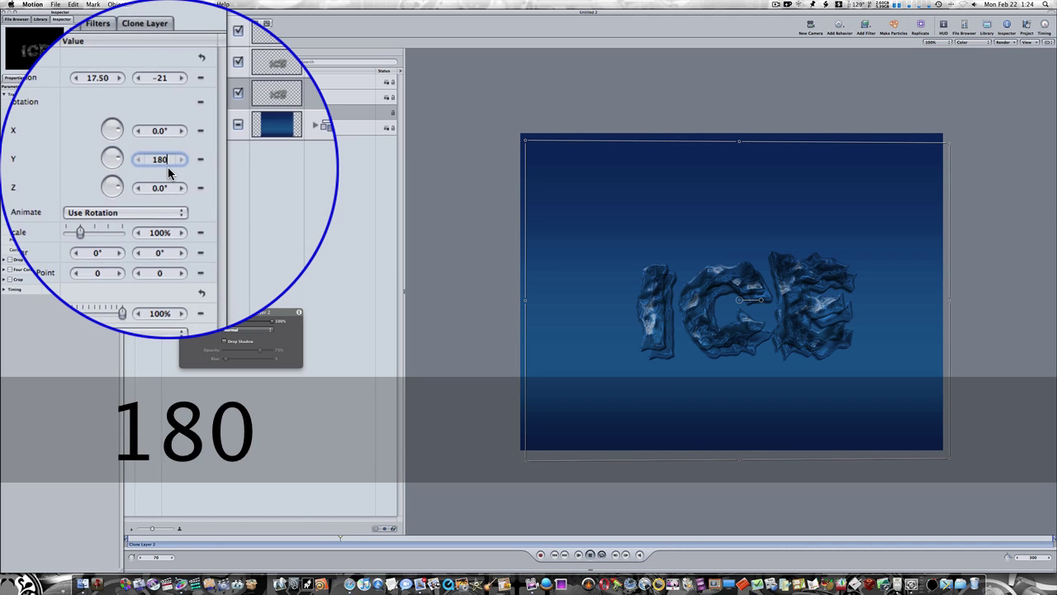
click(169, 169)
text(180)
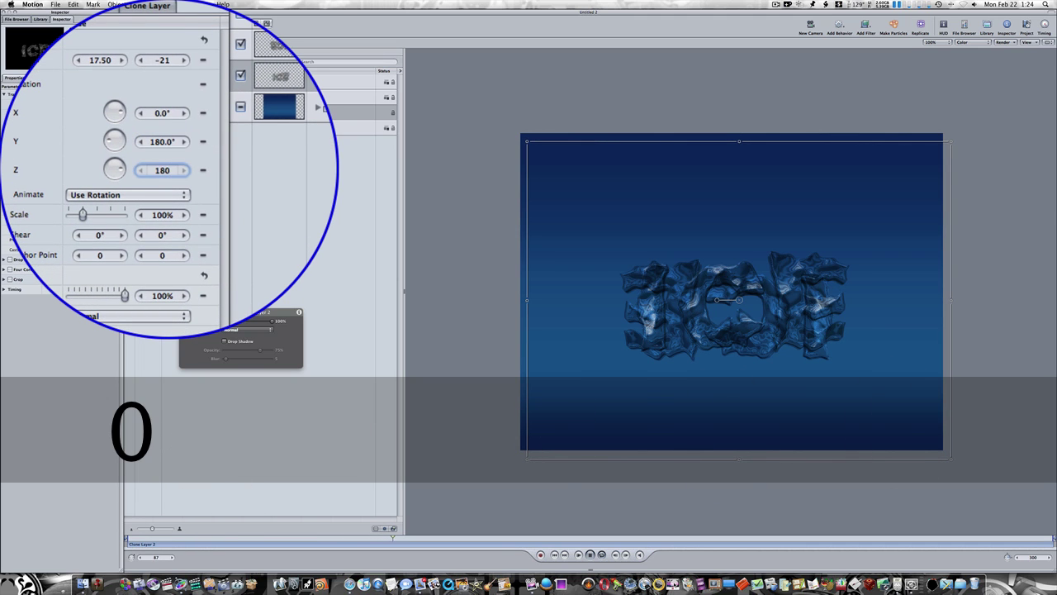
key(Return)
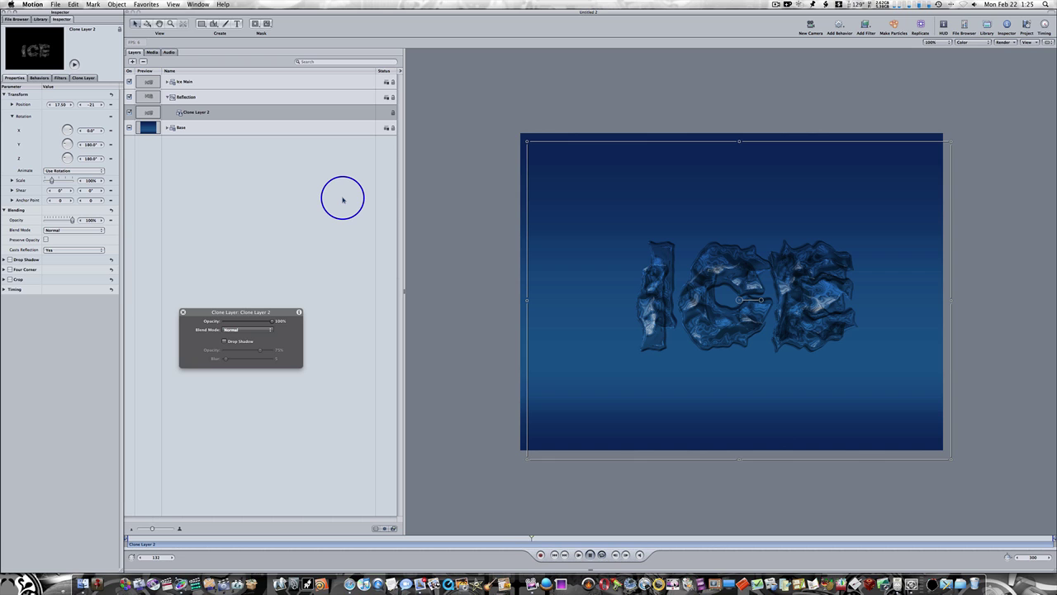
mouse_move(739, 299)
mouse_down()
mouse_move(719, 388)
mouse_move(727, 412)
mouse_move(719, 405)
mouse_up()
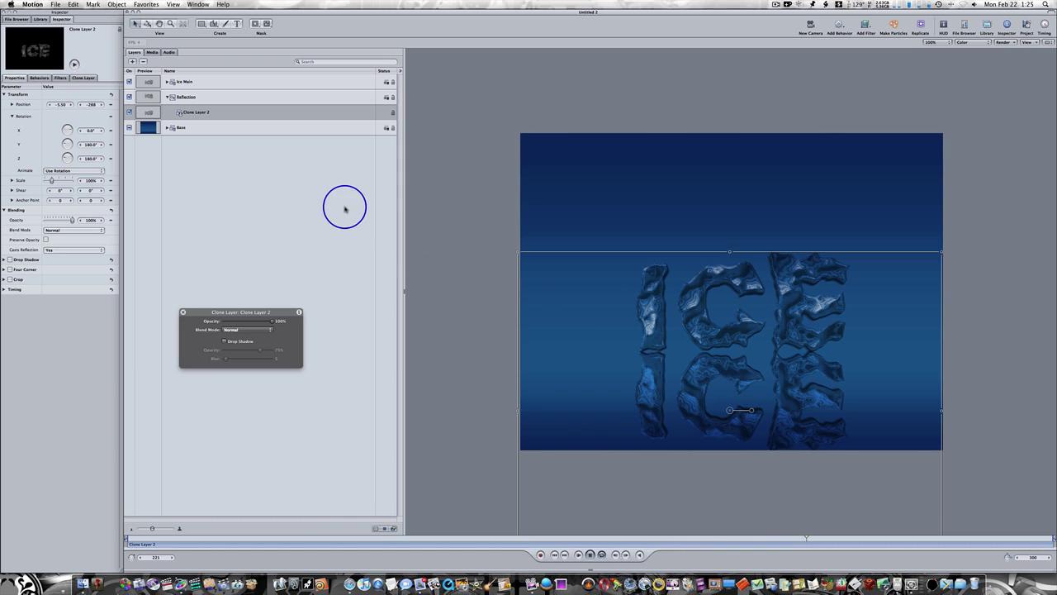
Step: Add a Gradient Blur filter to the Reflection group
click(277, 99)
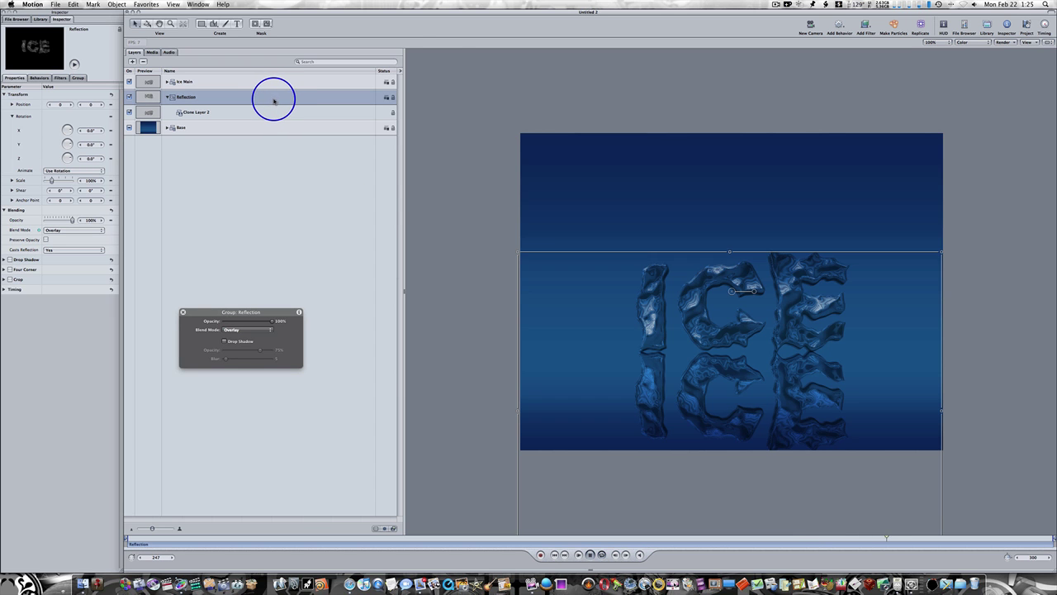
mouse_move(1056, 2)
click(847, 33)
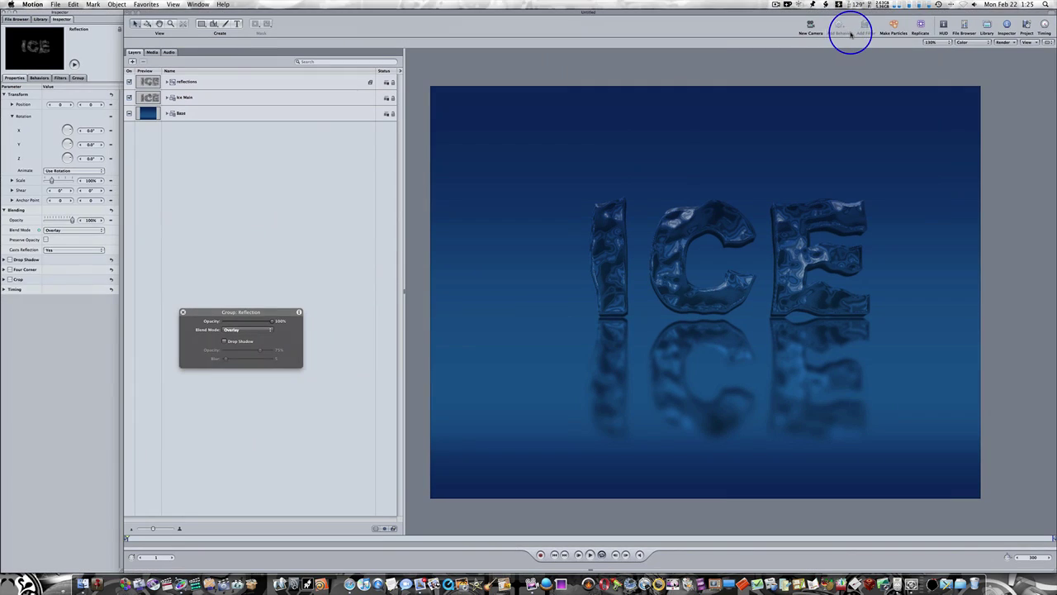
click(259, 84)
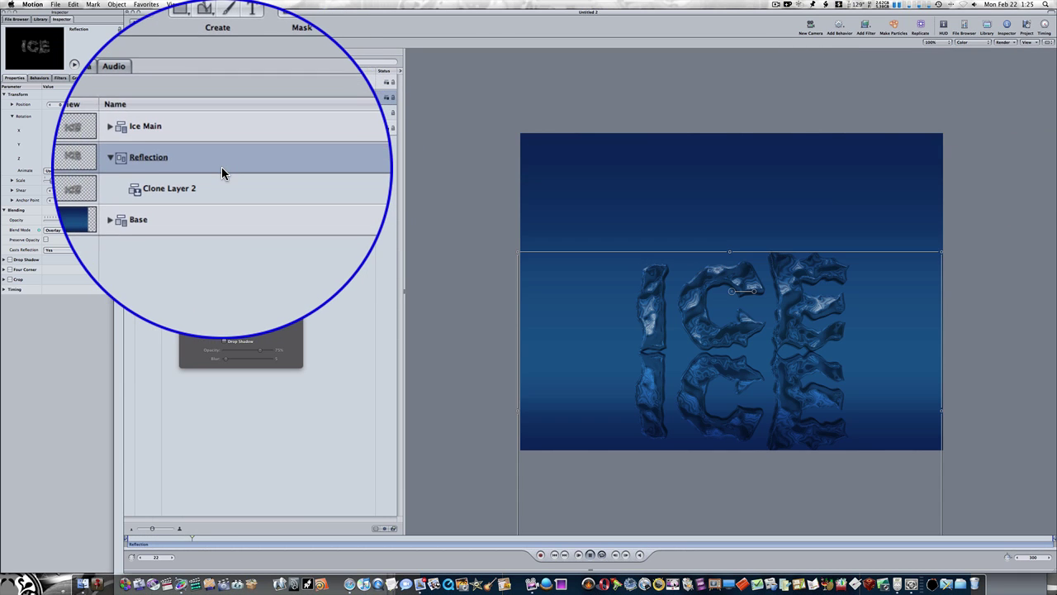
click(864, 56)
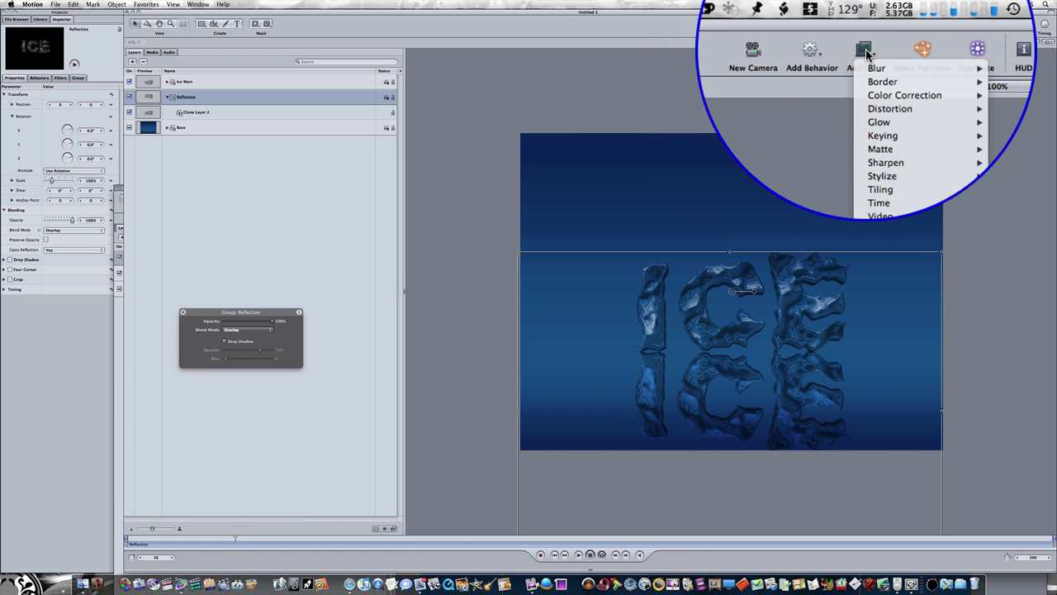
mouse_move(850, 68)
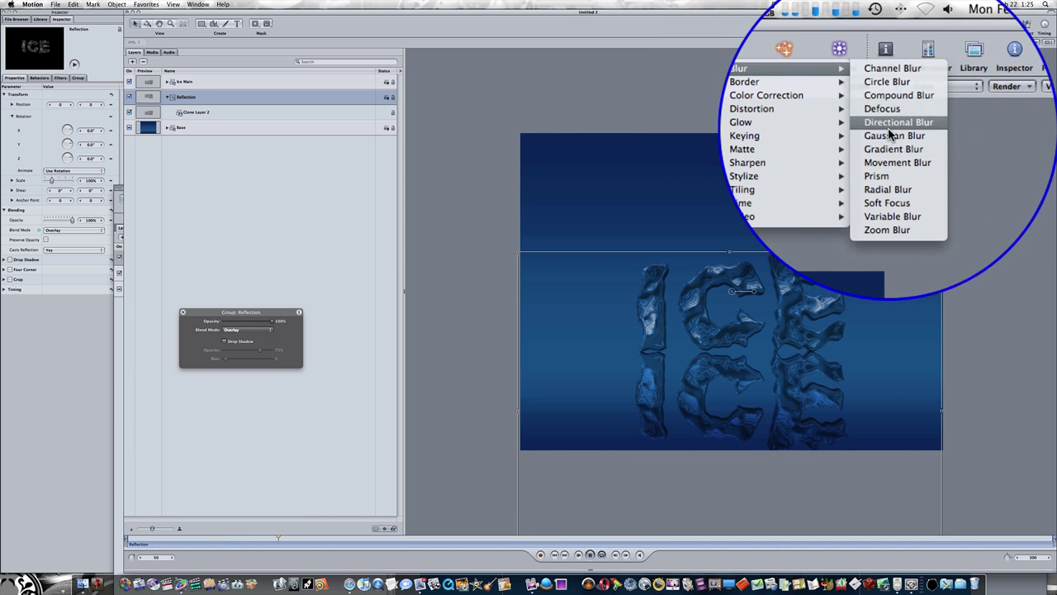
click(941, 75)
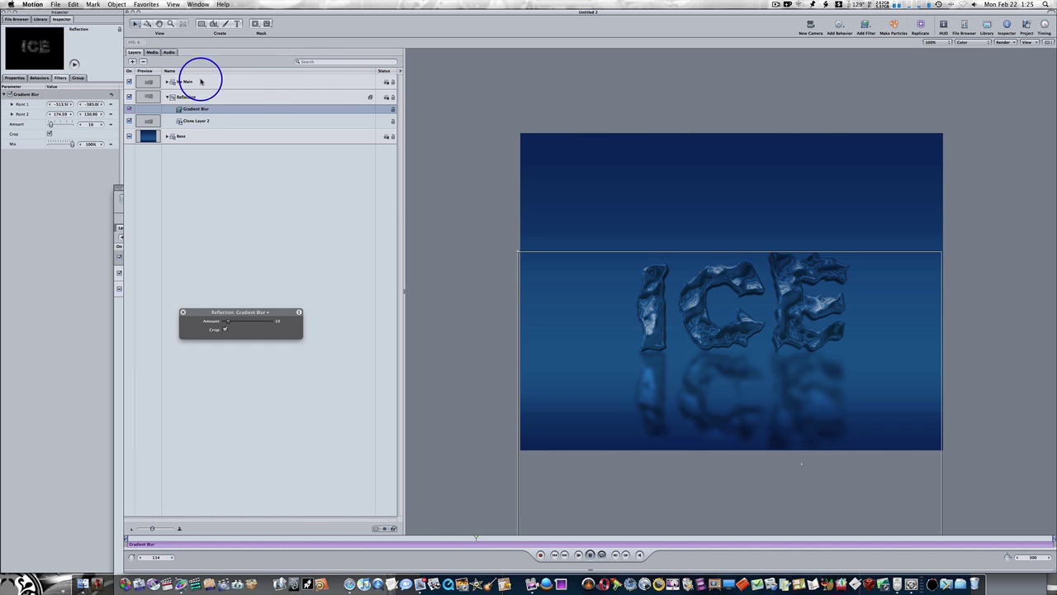
Step: Move the Gradient Blur's Point 1 down into the C of the mirrored letters
drag(61, 105, 114, 107)
drag(530, 251, 758, 510)
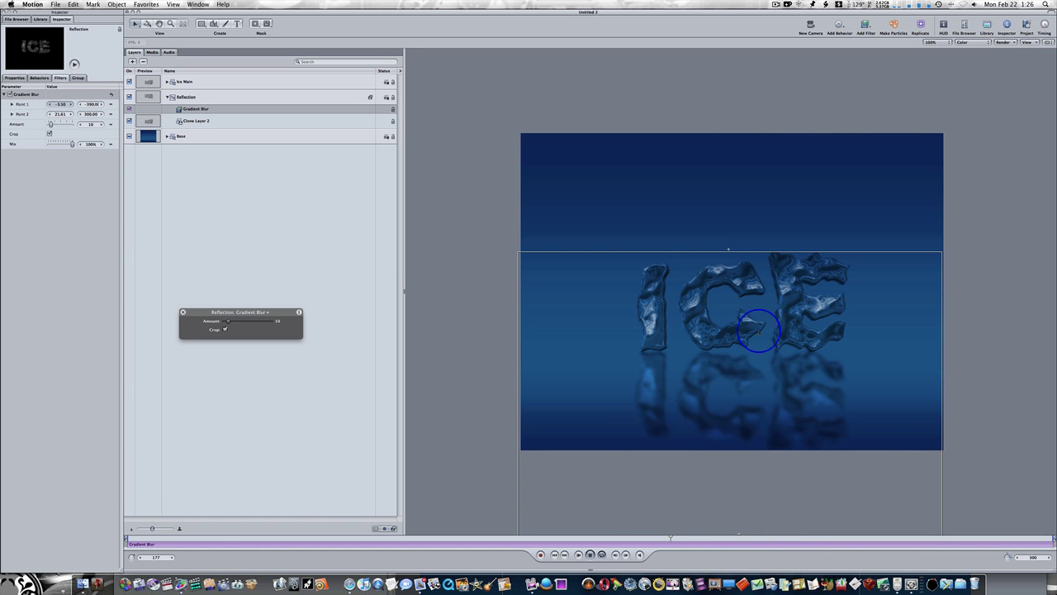
drag(728, 248, 721, 342)
Step: Resize the Clouds layer under Base to about 972 wide by 265 high
click(168, 81)
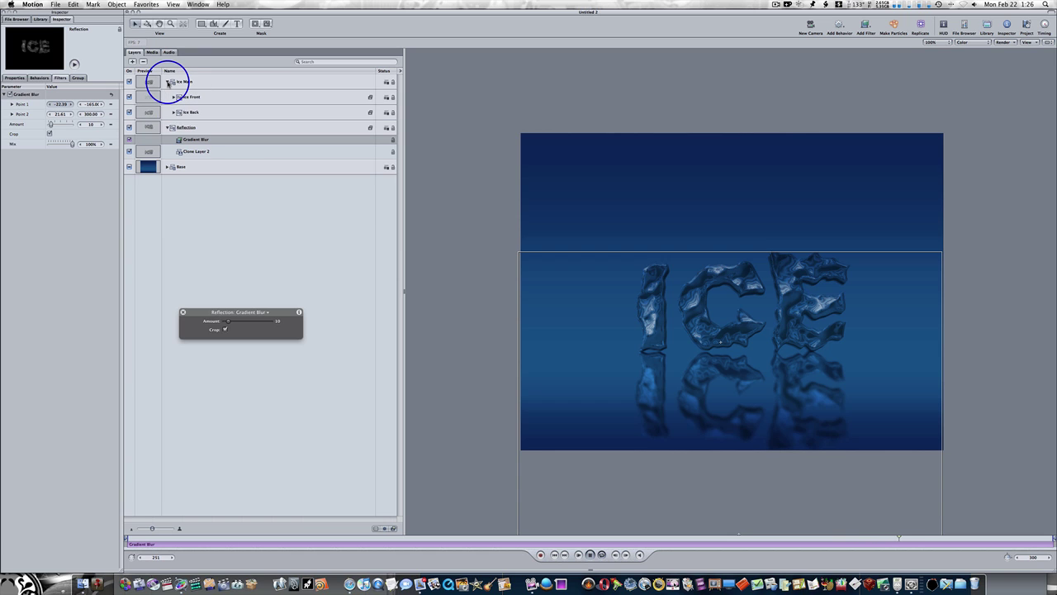
click(174, 113)
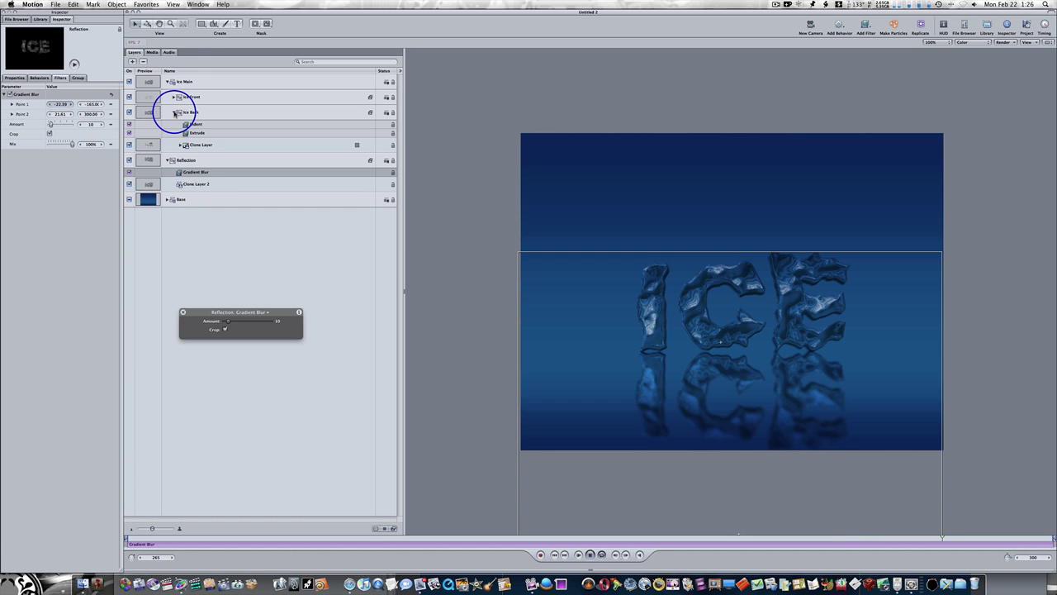
click(174, 98)
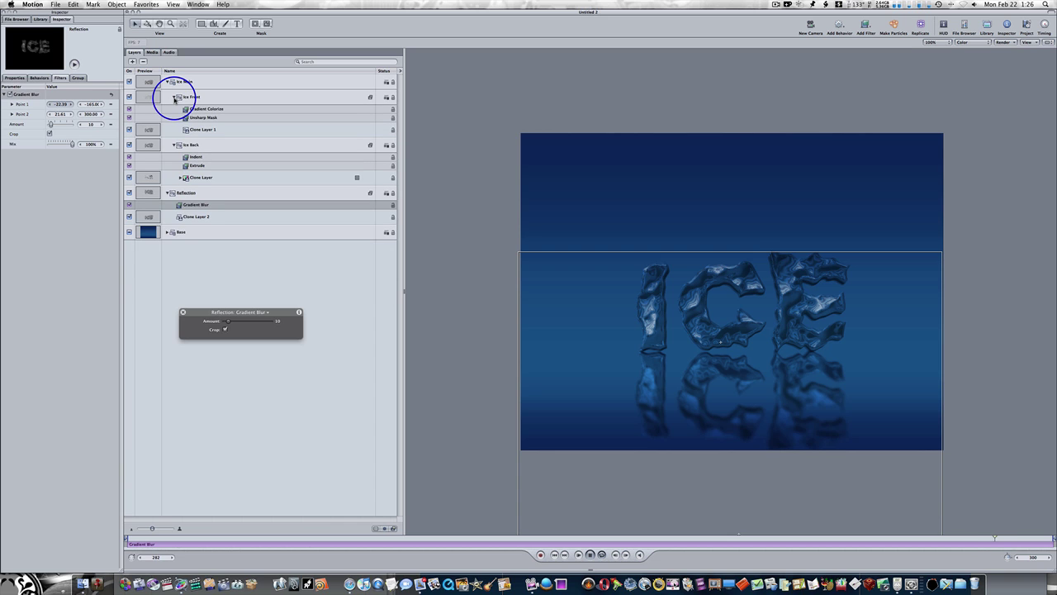
click(168, 232)
click(189, 275)
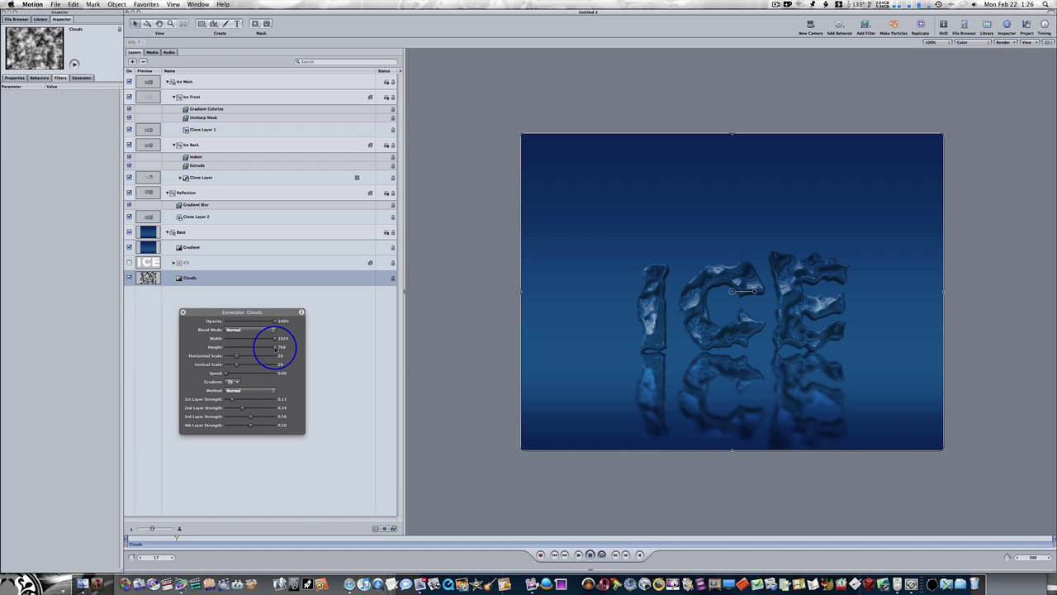
drag(275, 348, 242, 347)
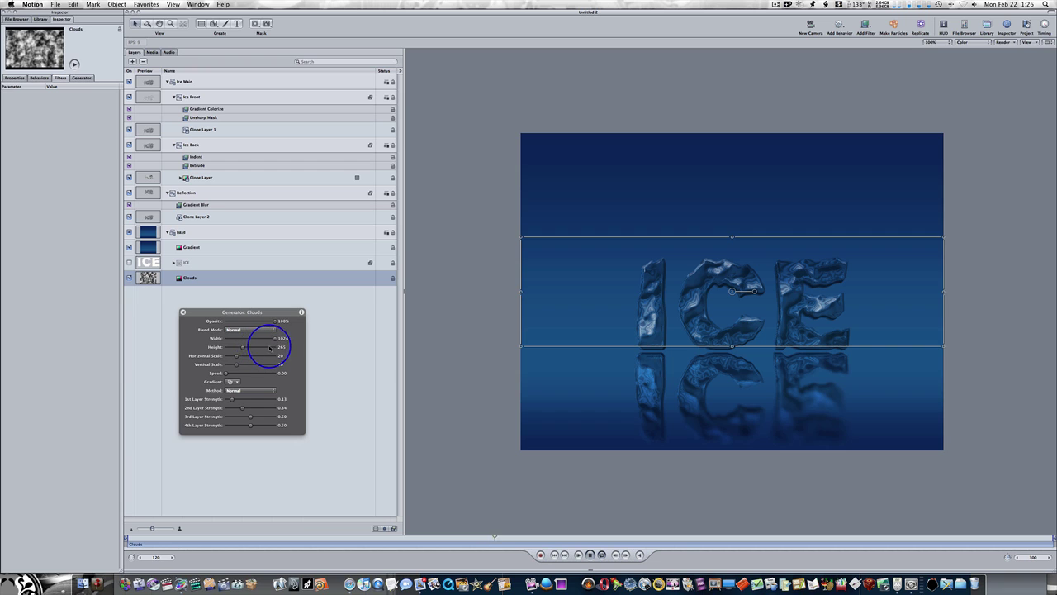
drag(275, 339, 272, 340)
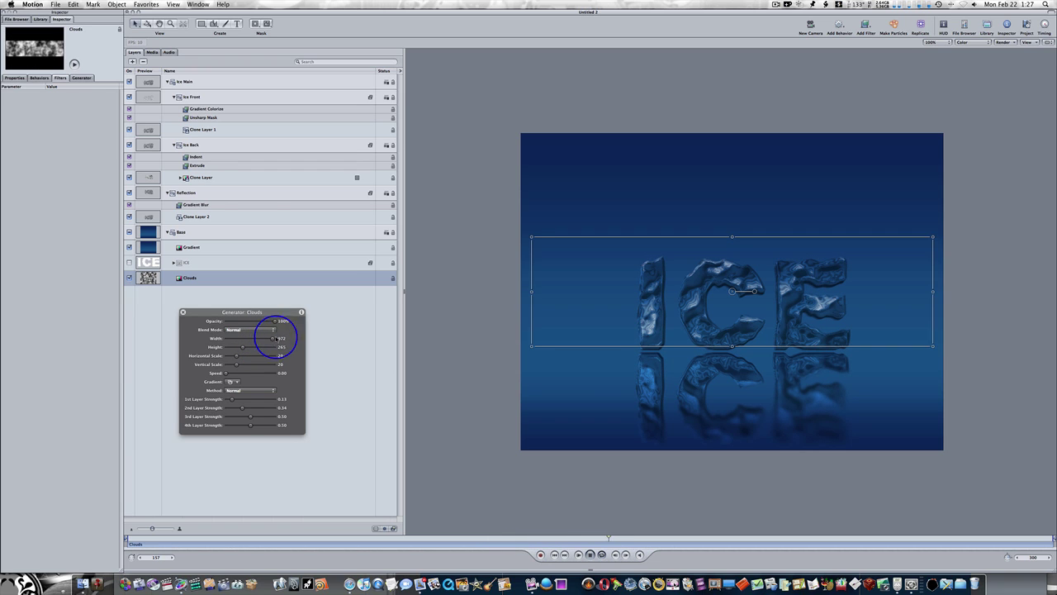
Step: Nudge the Reflection group, then collapse the Ice Main, Reflection and Base groups
click(216, 191)
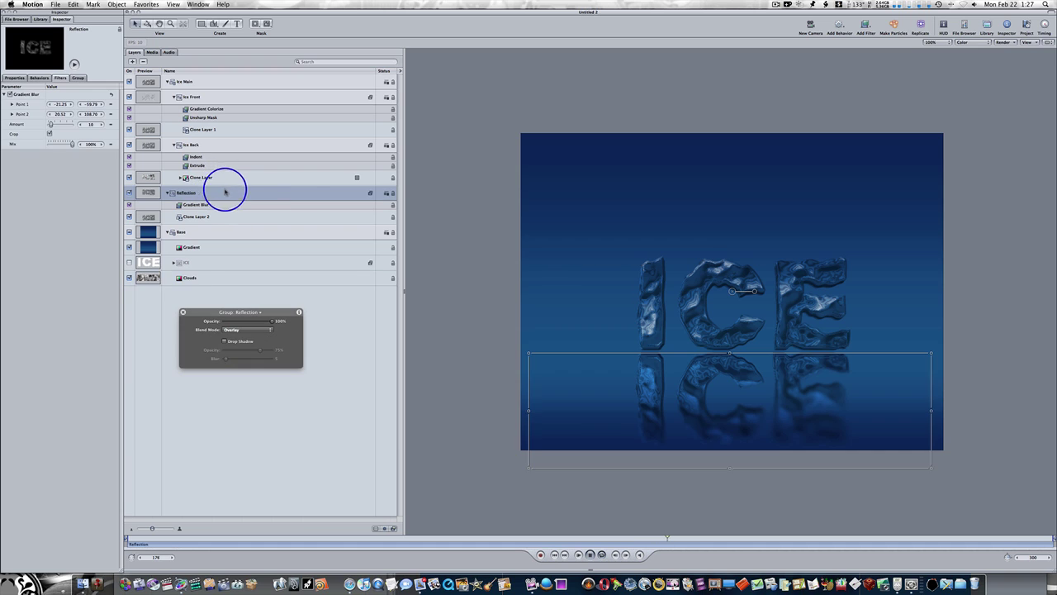
drag(725, 385, 725, 385)
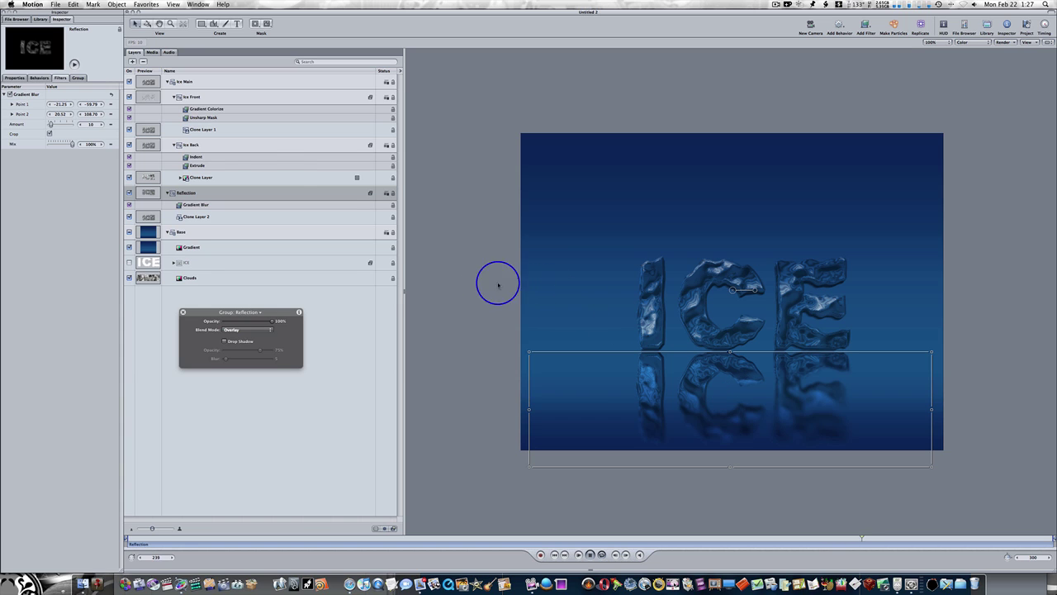
click(168, 82)
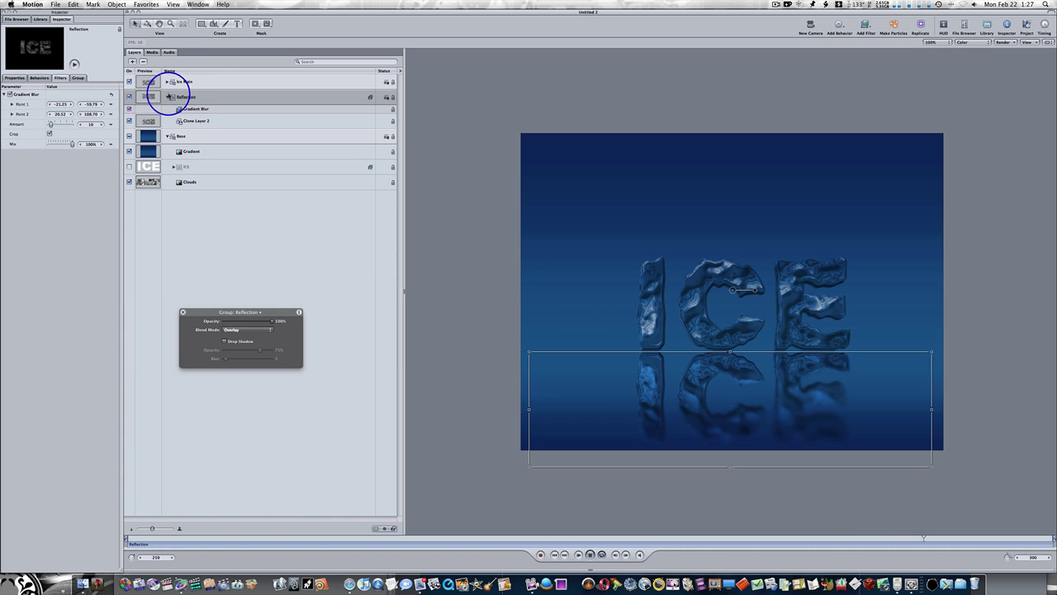
click(168, 97)
click(168, 113)
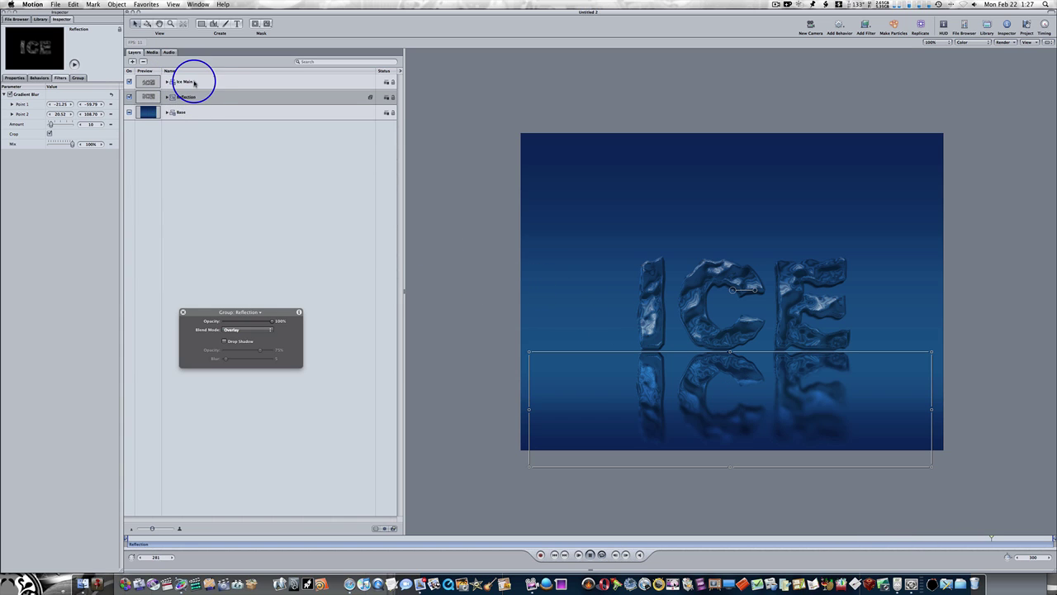
Step: Move Ice Main and Reflection up together, then deselect and zoom in on the letters
click(202, 86)
shift+click(252, 99)
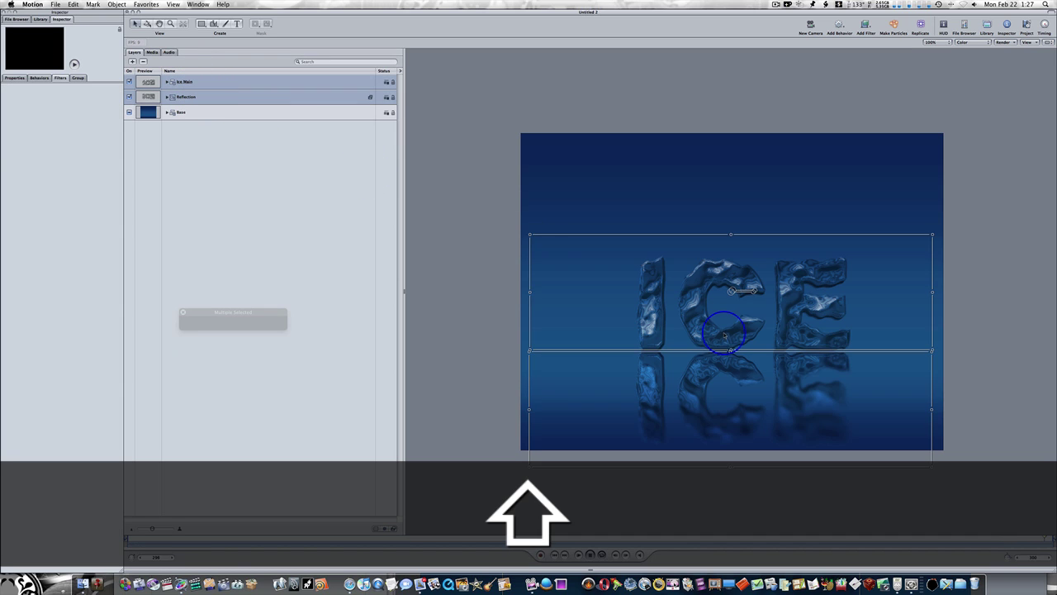
drag(724, 308, 723, 275)
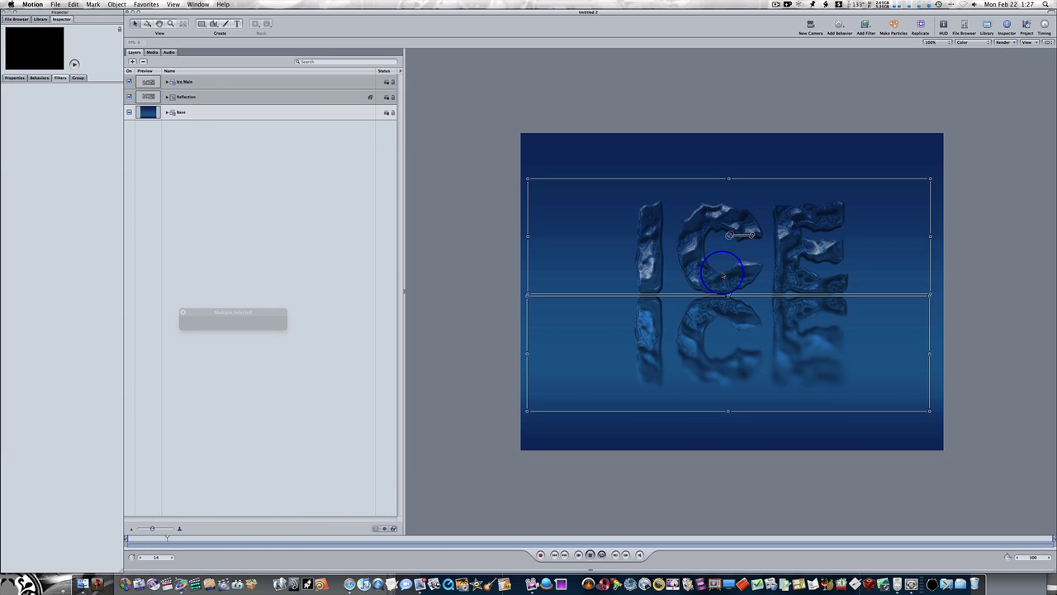
click(477, 307)
drag(702, 315, 730, 318)
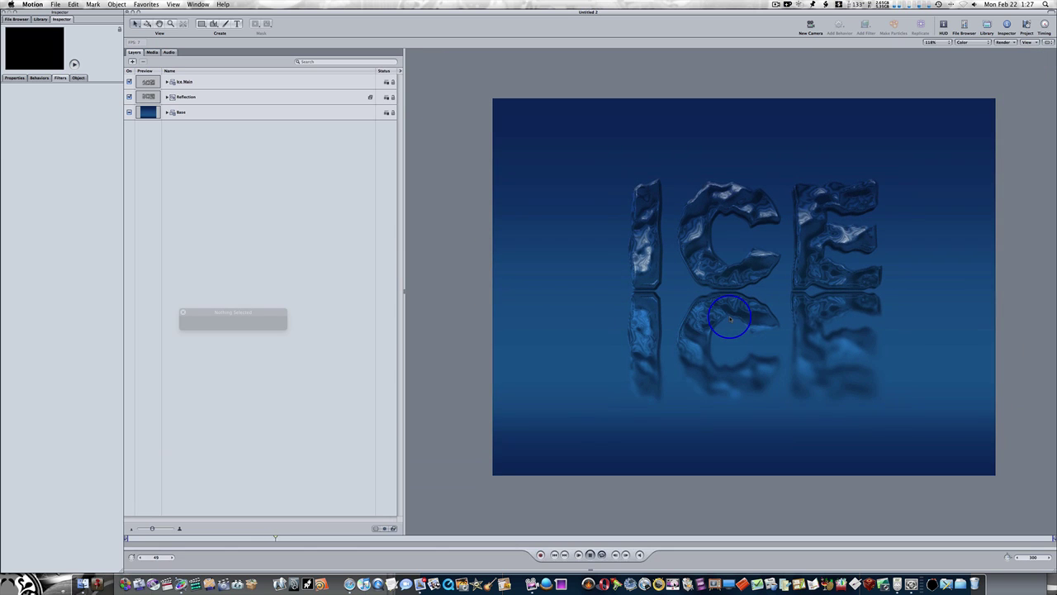